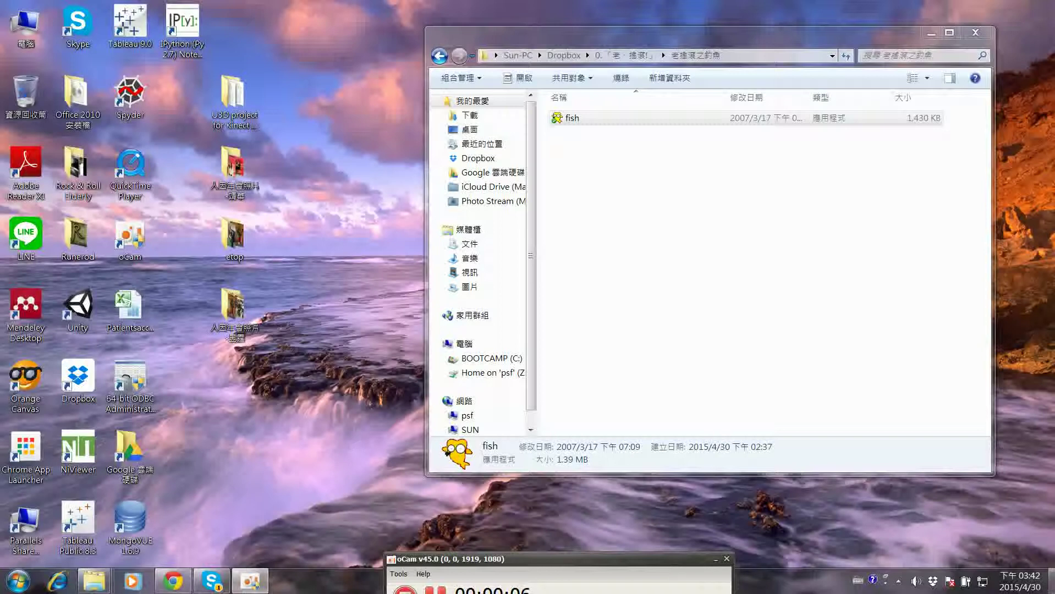
- Launch the fish game and make its window fill the screen
double_click(601, 122)
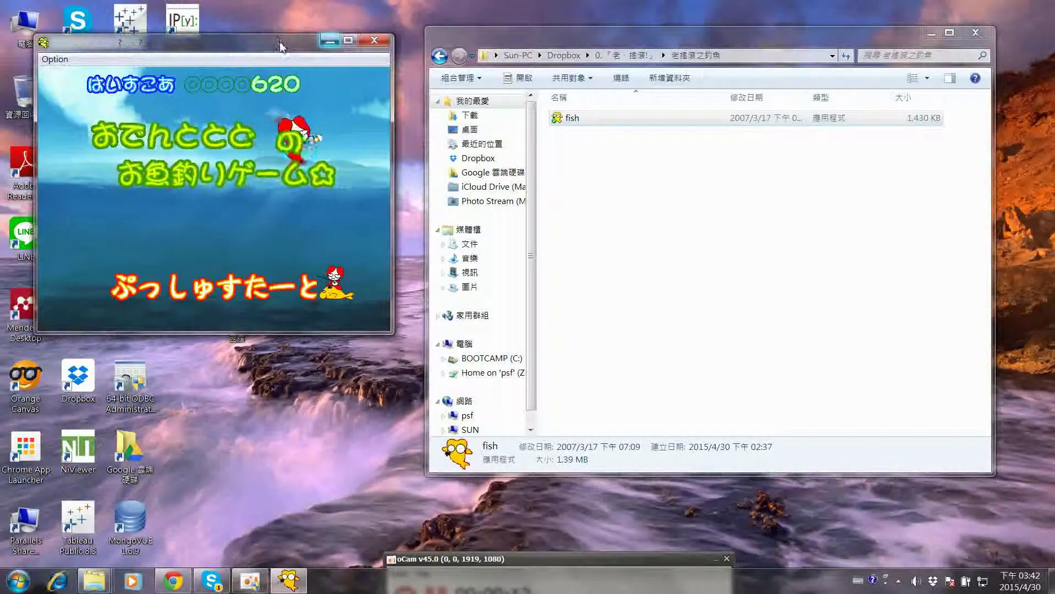
left_click_drag(281, 46, 578, 154)
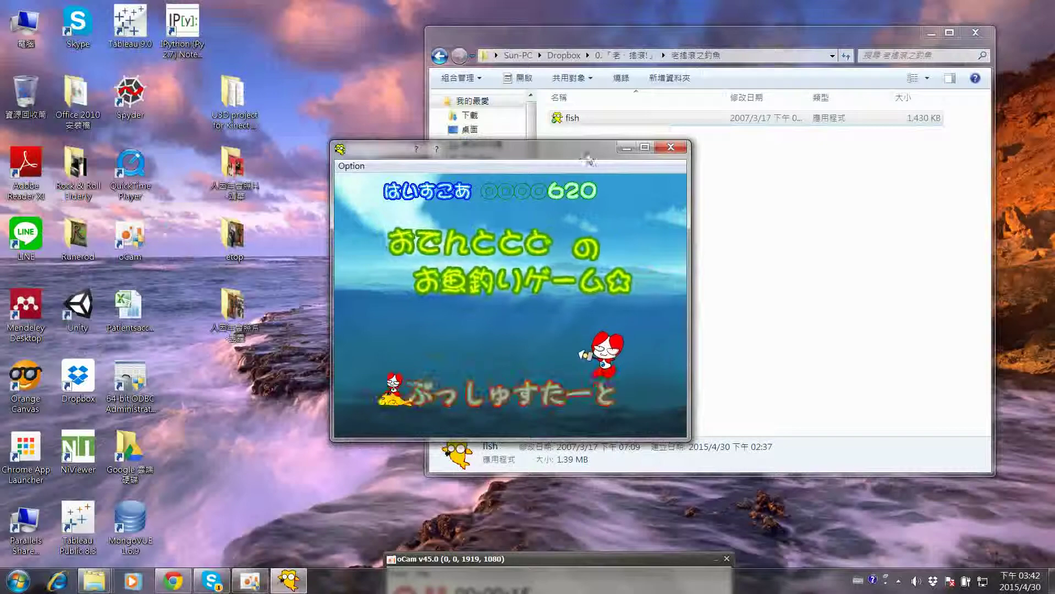
left_click(645, 148)
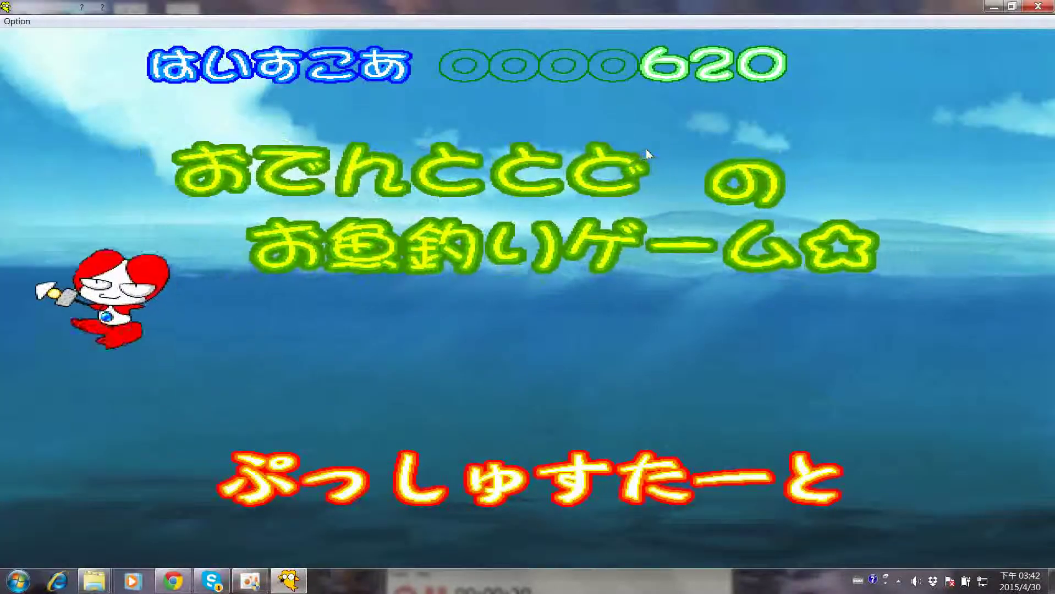
- Play a round: cast the line, move the fisher left and right, reel in, then quit
key("Return")
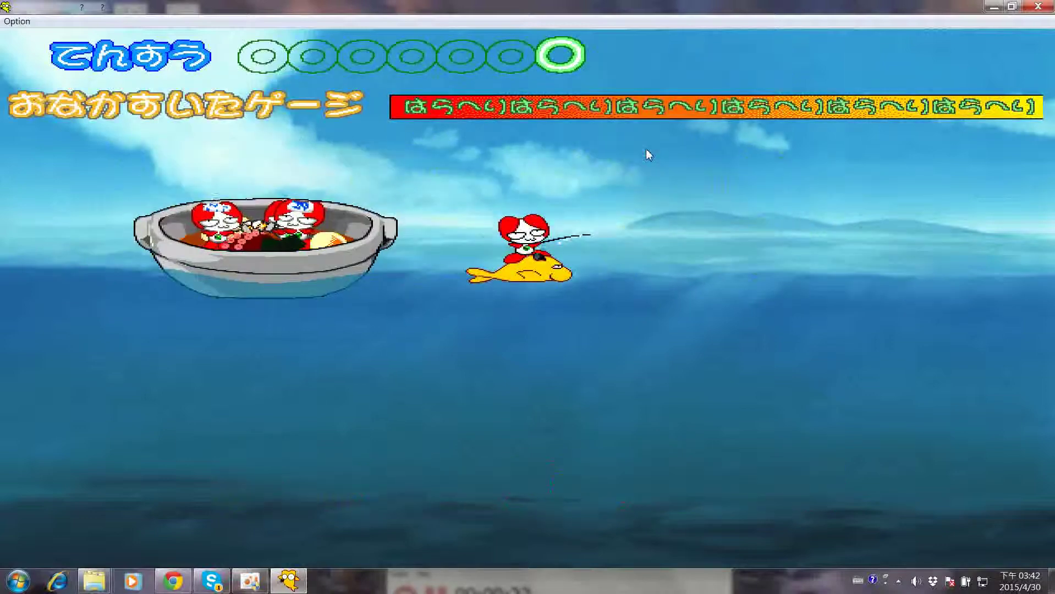
key("Down")
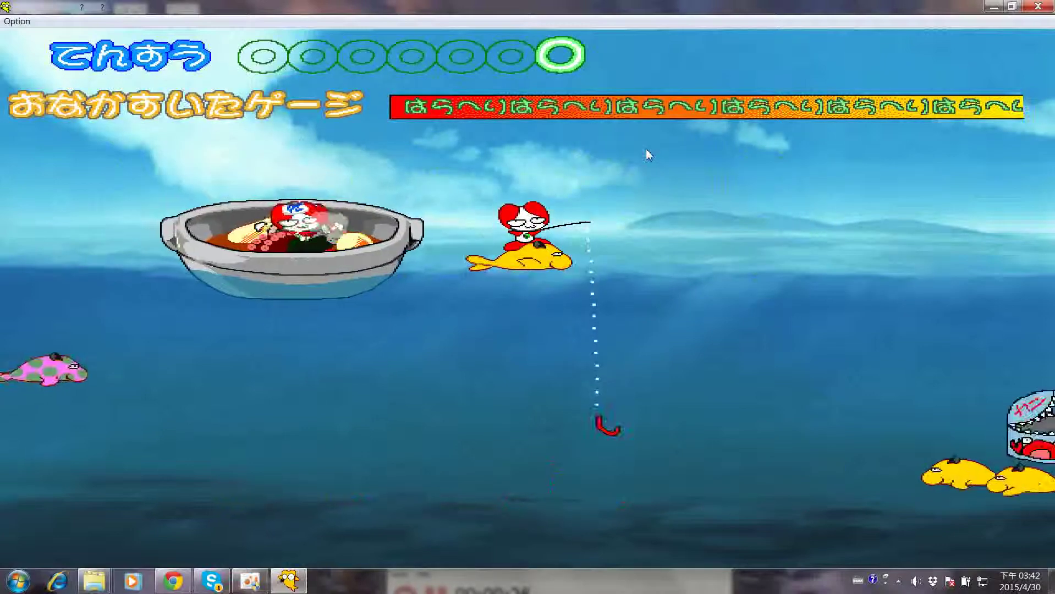
key("Right")
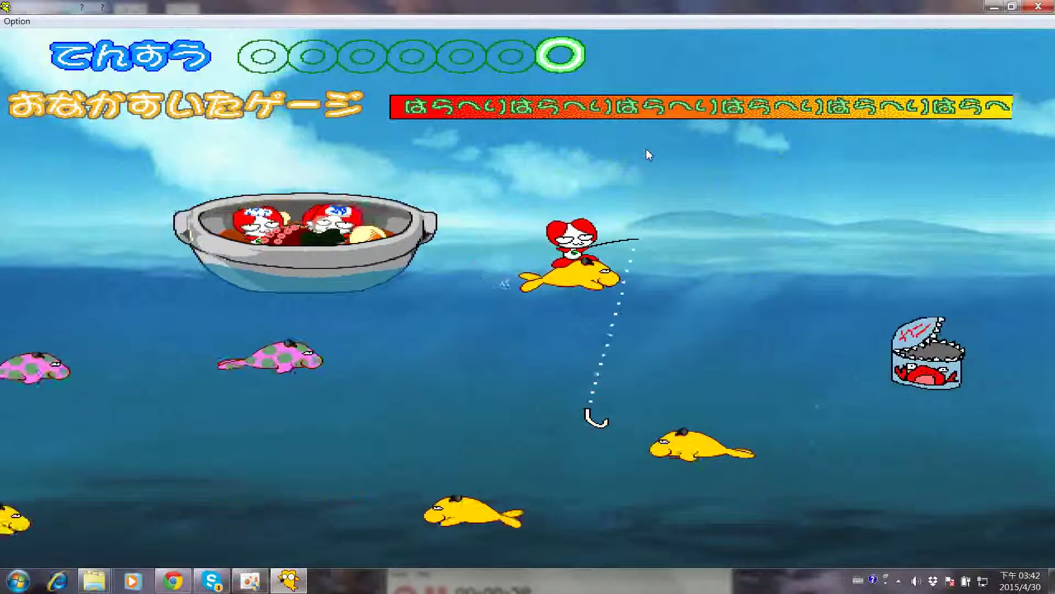
key("Left")
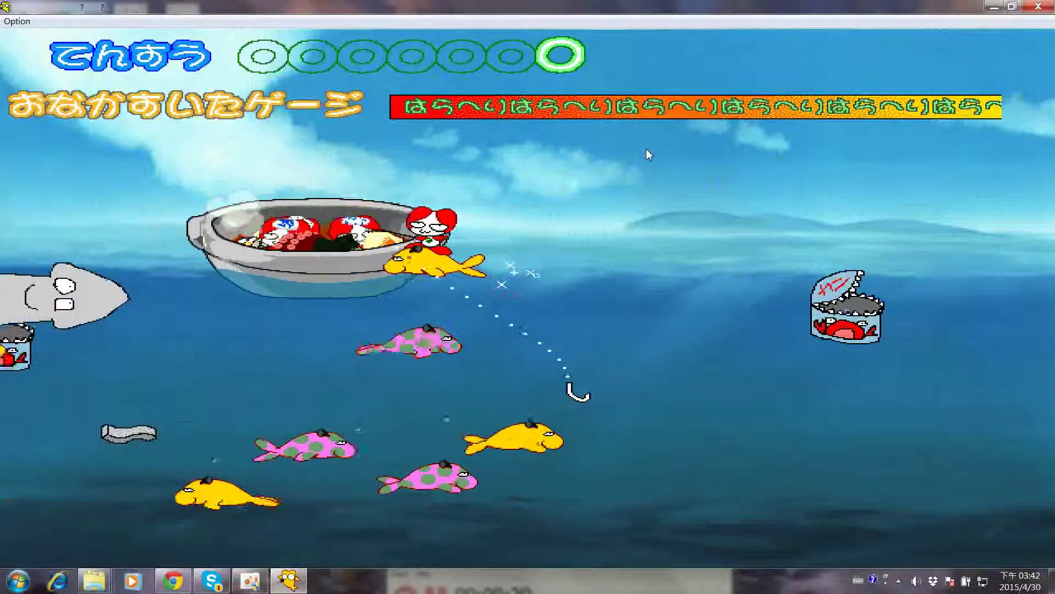
key("Right")
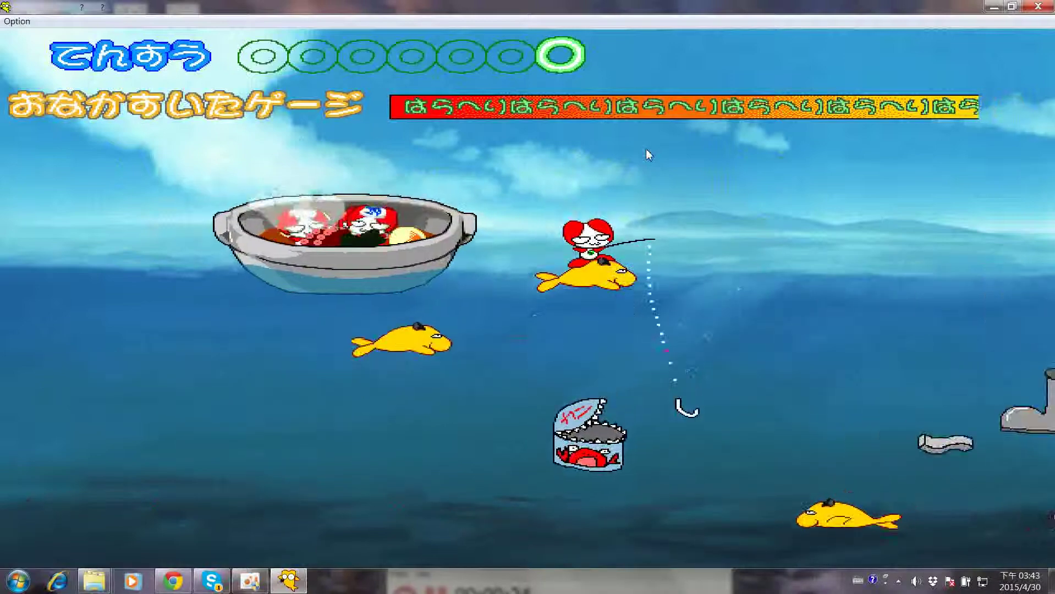
key("space")
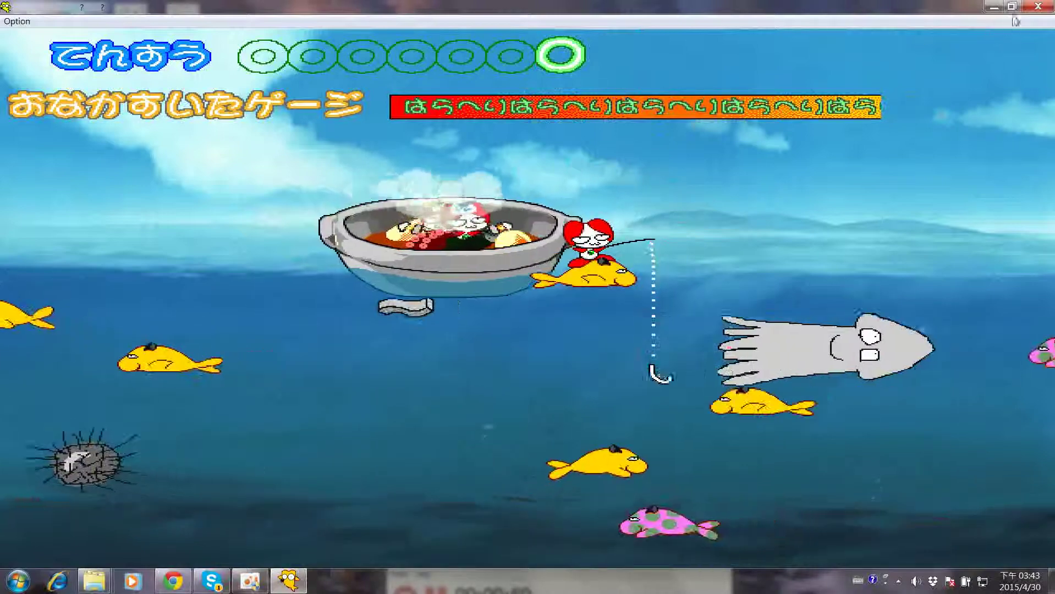
left_click(1034, 8)
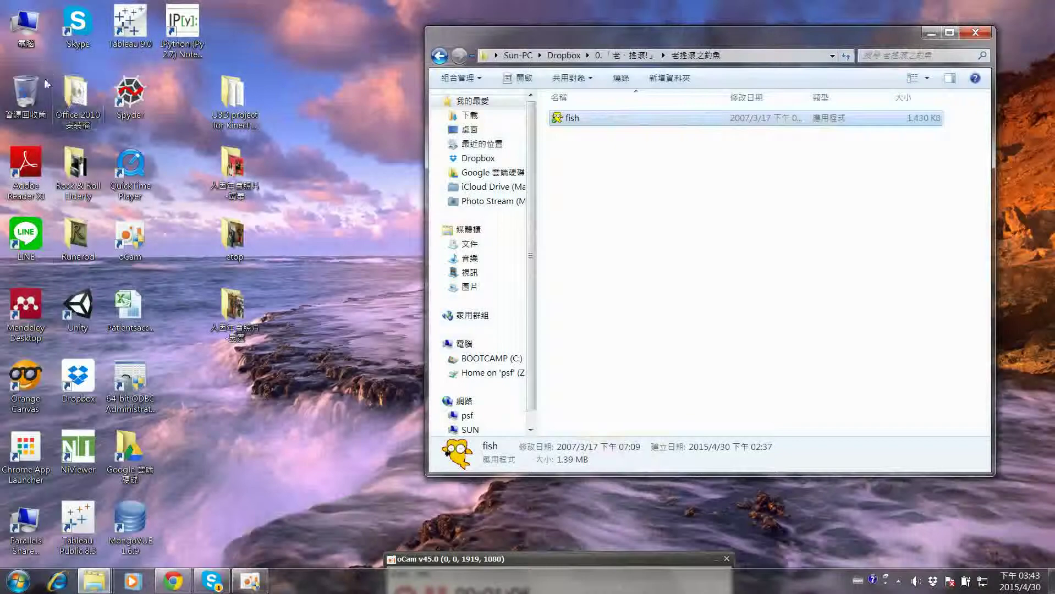
- Browse Computer > Documents > video game motion sensing control u3d project > Assets and open Majun.unity
double_click(27, 41)
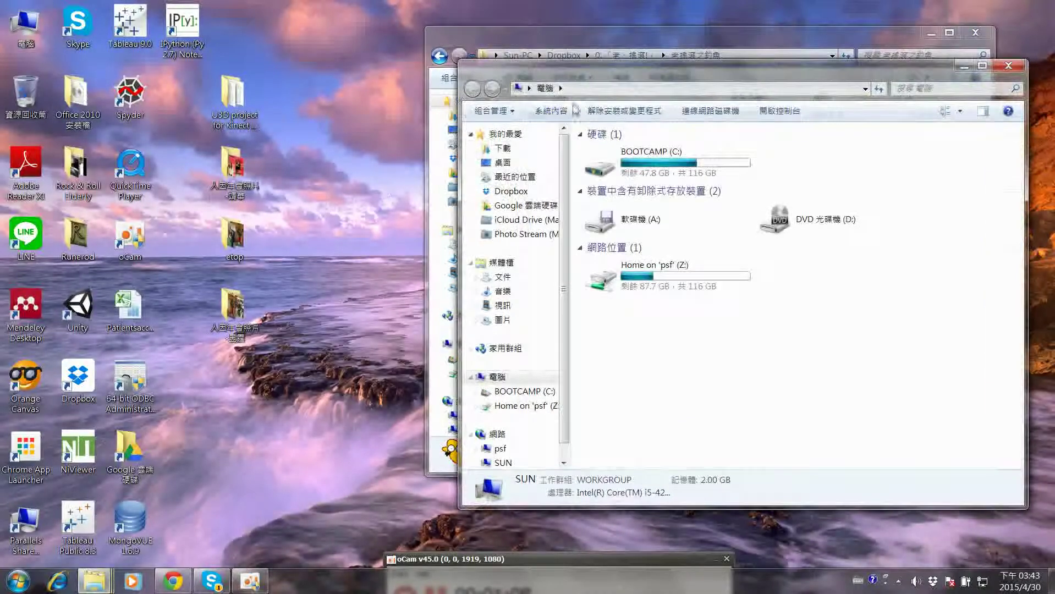
left_click_drag(626, 100, 207, 128)
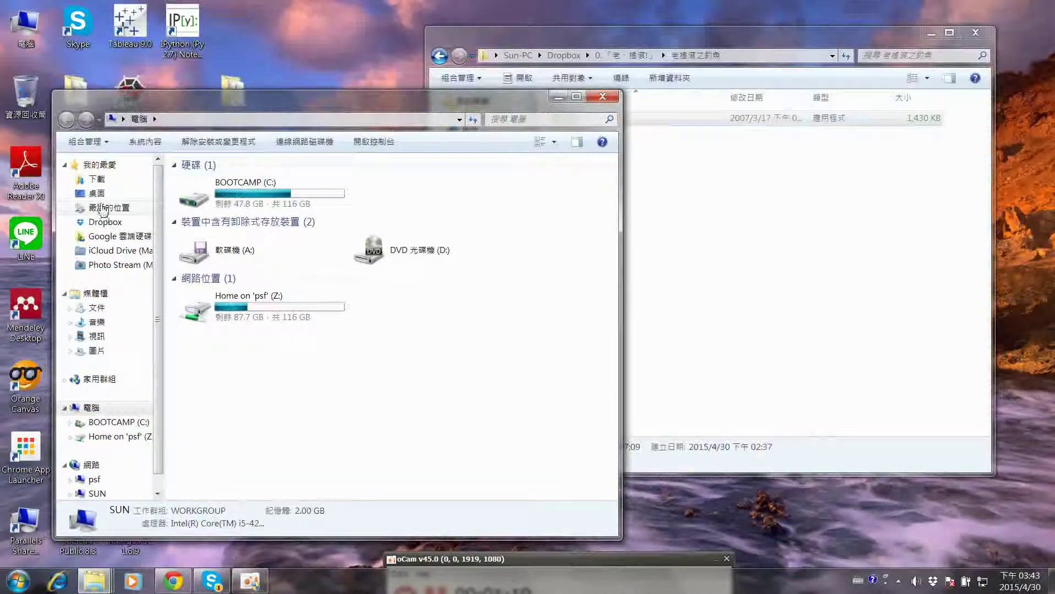
left_click(97, 308)
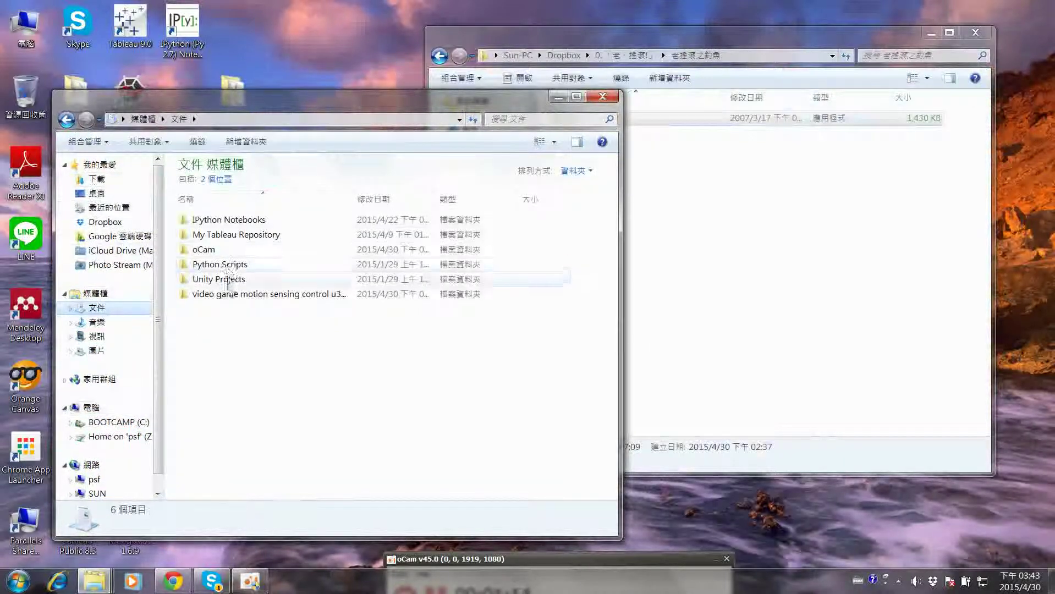
double_click(236, 296)
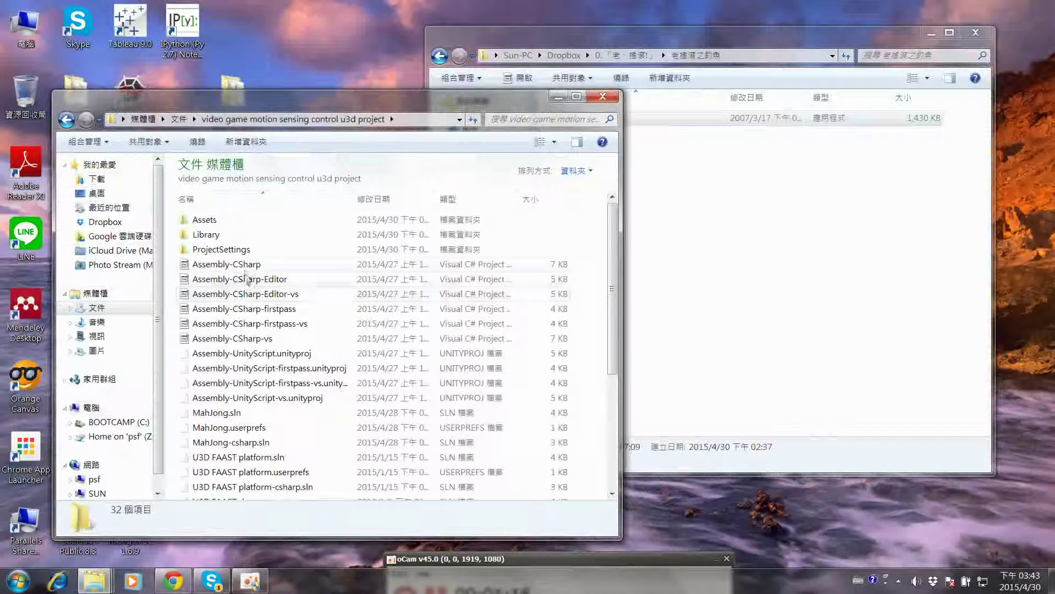
left_click(204, 223)
double_click(204, 222)
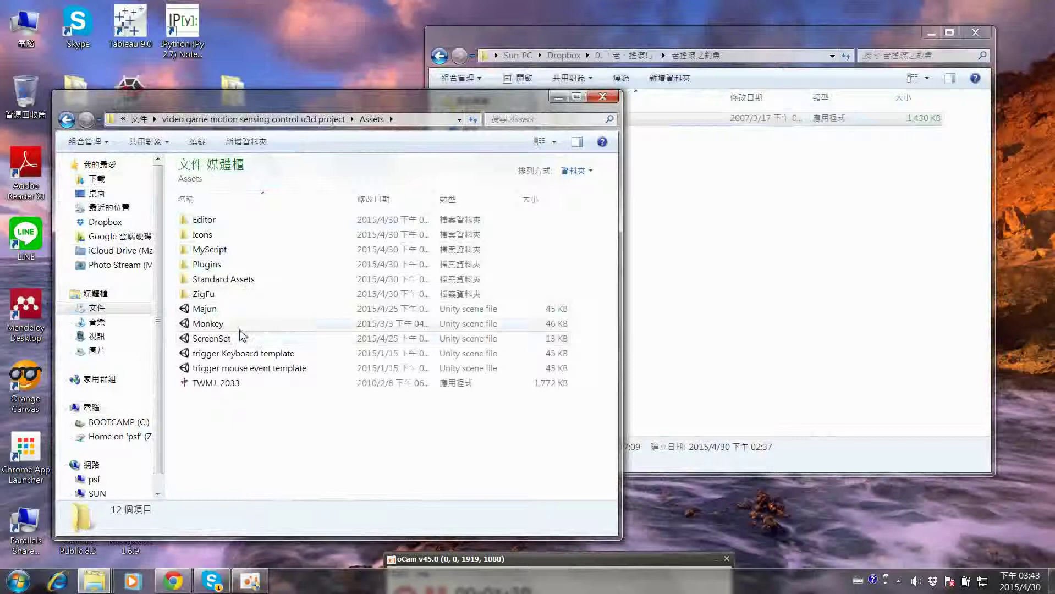
left_click(205, 308)
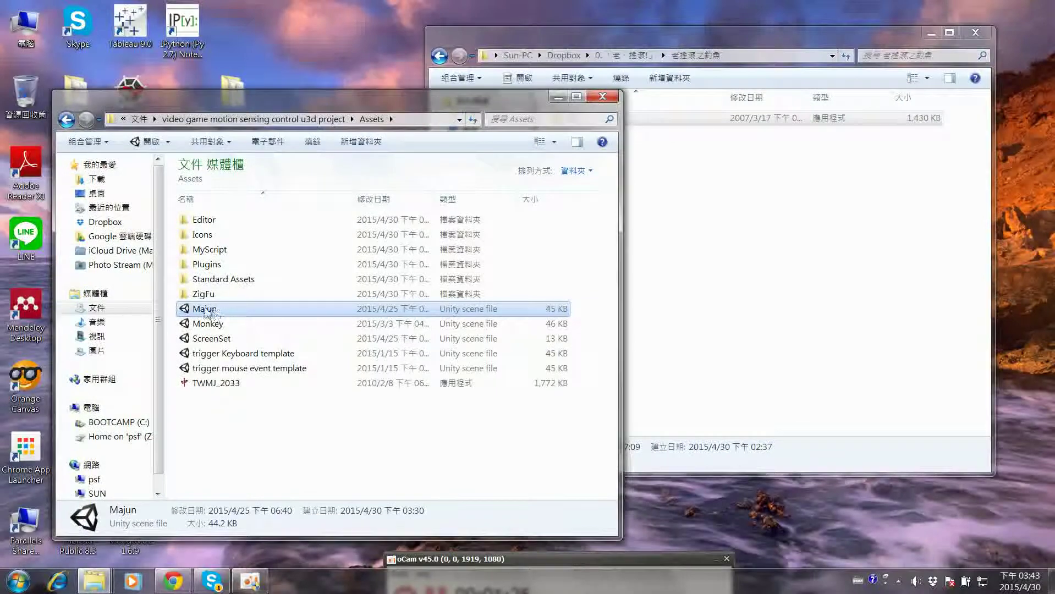
double_click(206, 311)
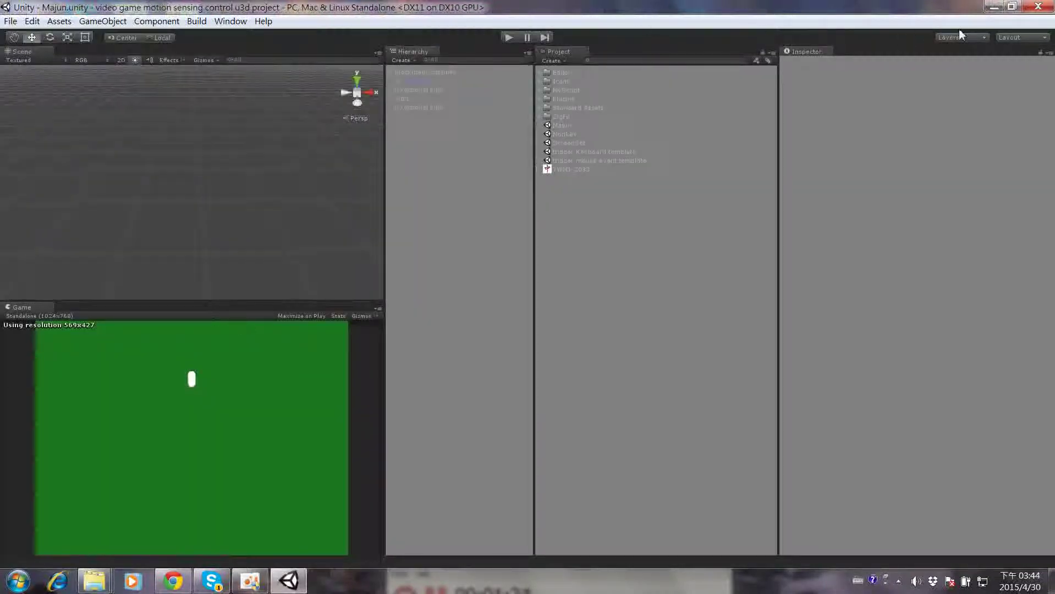
- Minimize Unity, restore it from the taskbar, and open its File menu
left_click(988, 15)
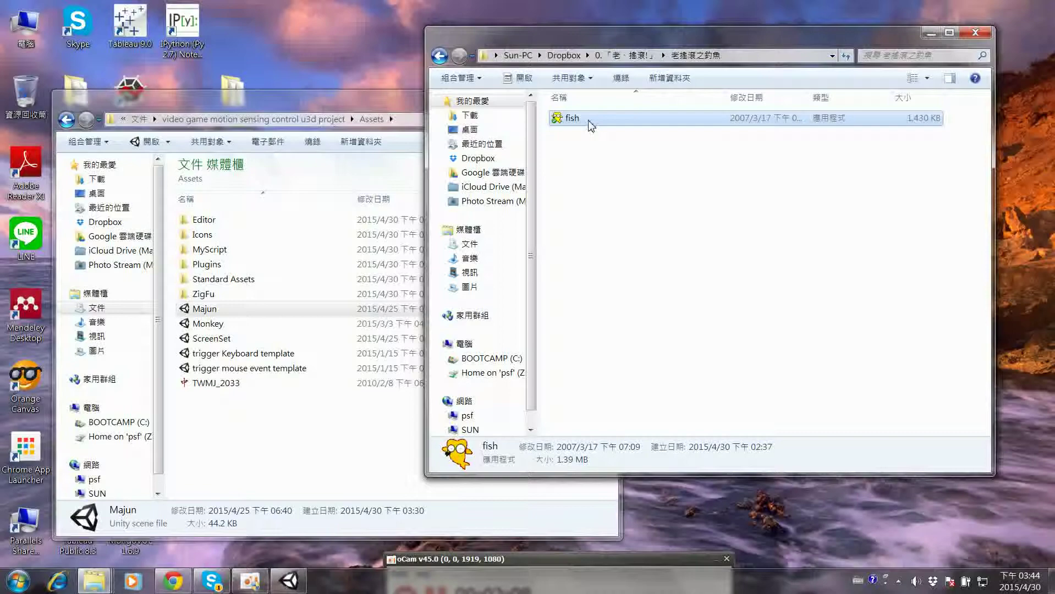
left_click(300, 581)
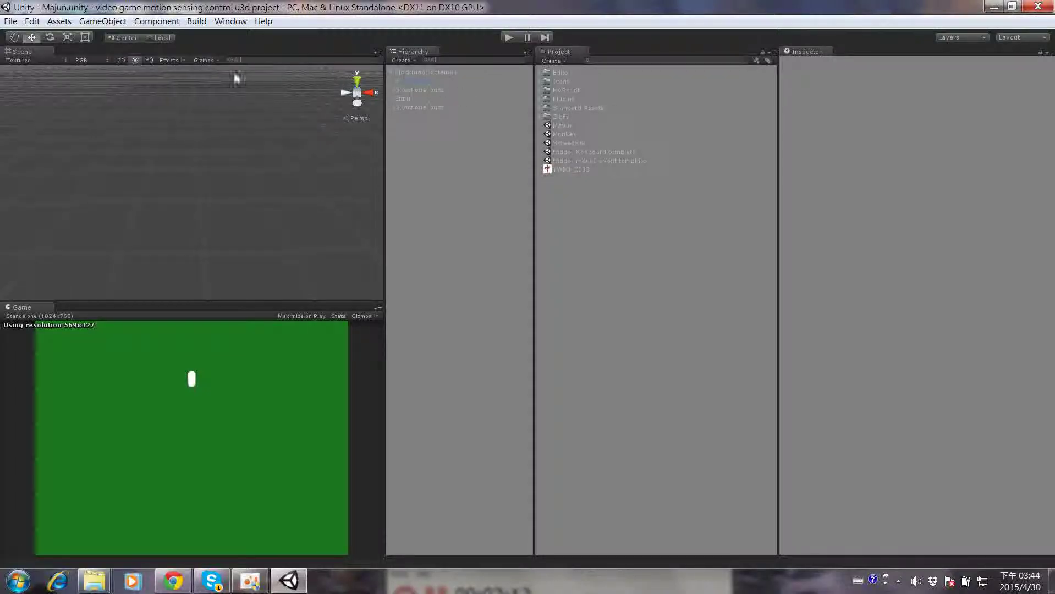
left_click(8, 23)
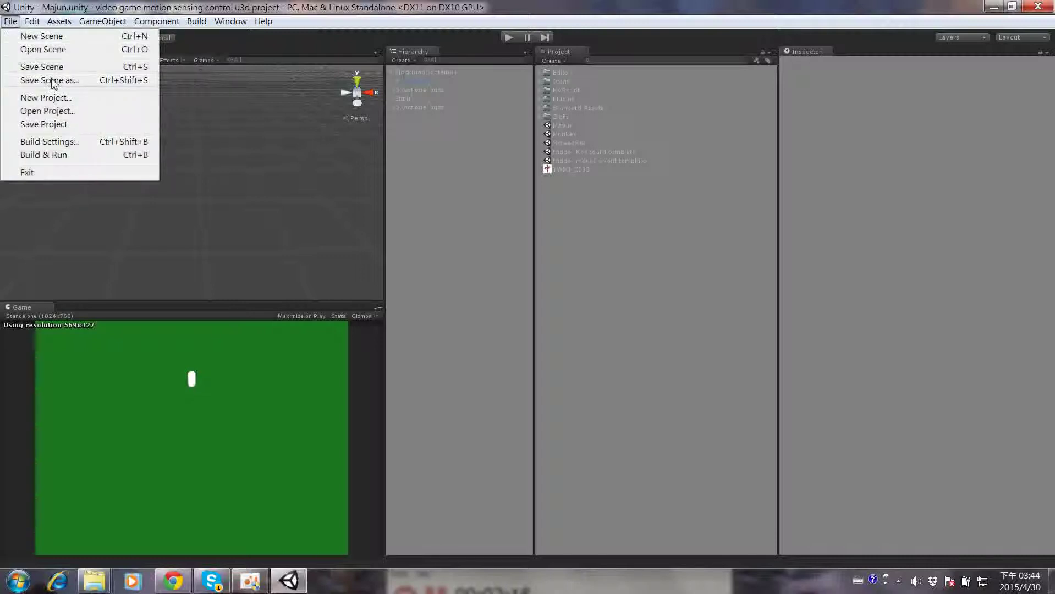
- Use Save Scene as to save the scene as 'fish' in Assets
left_click(53, 82)
type("f")
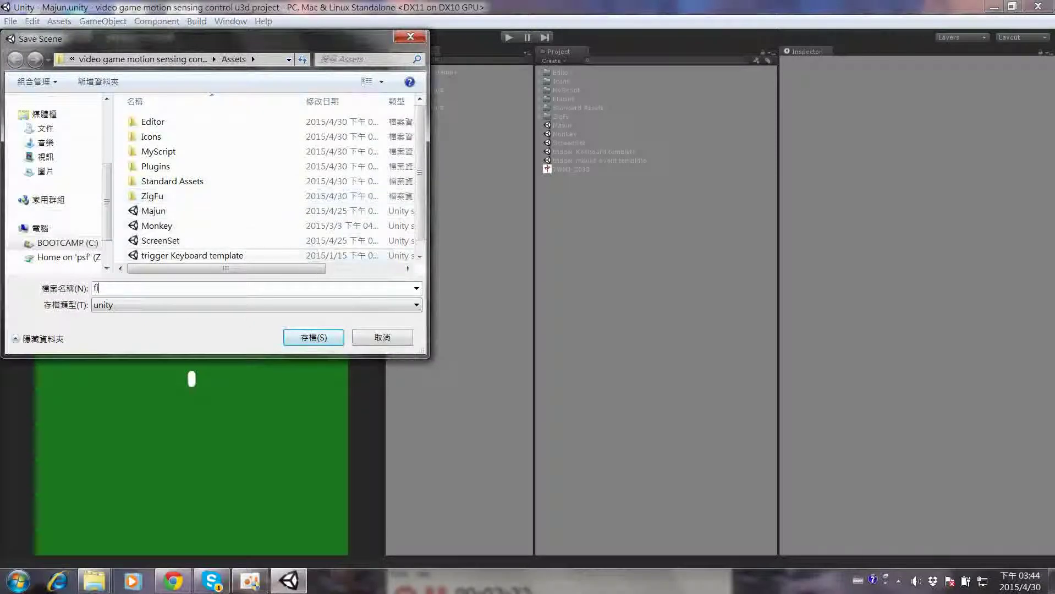
type("ish")
key("Return")
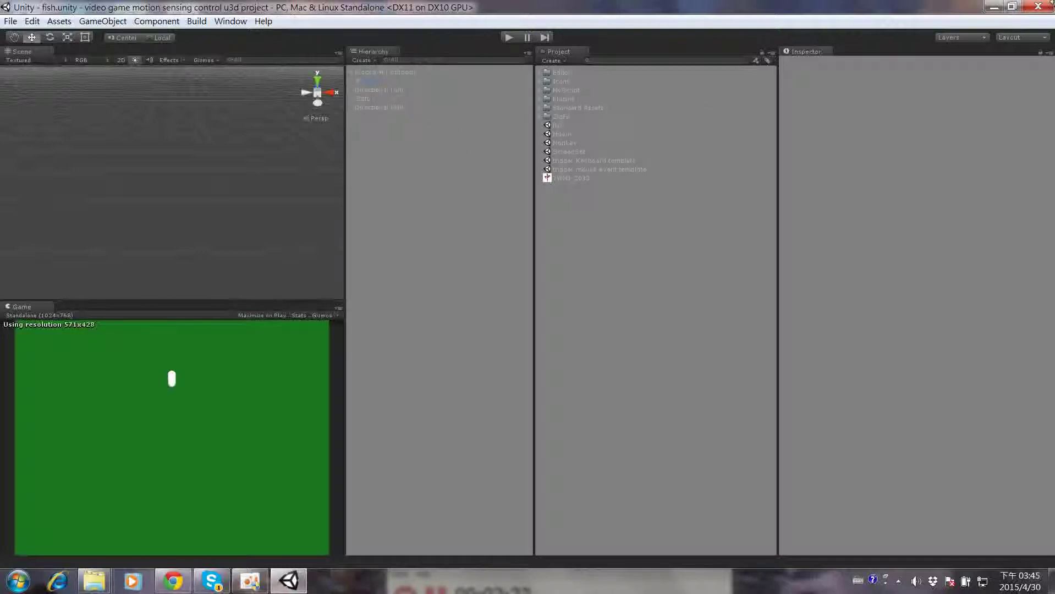
- Drag fish.exe from the Dropbox folder into Unity's Project assets, then maximize Unity
left_click(1014, 7)
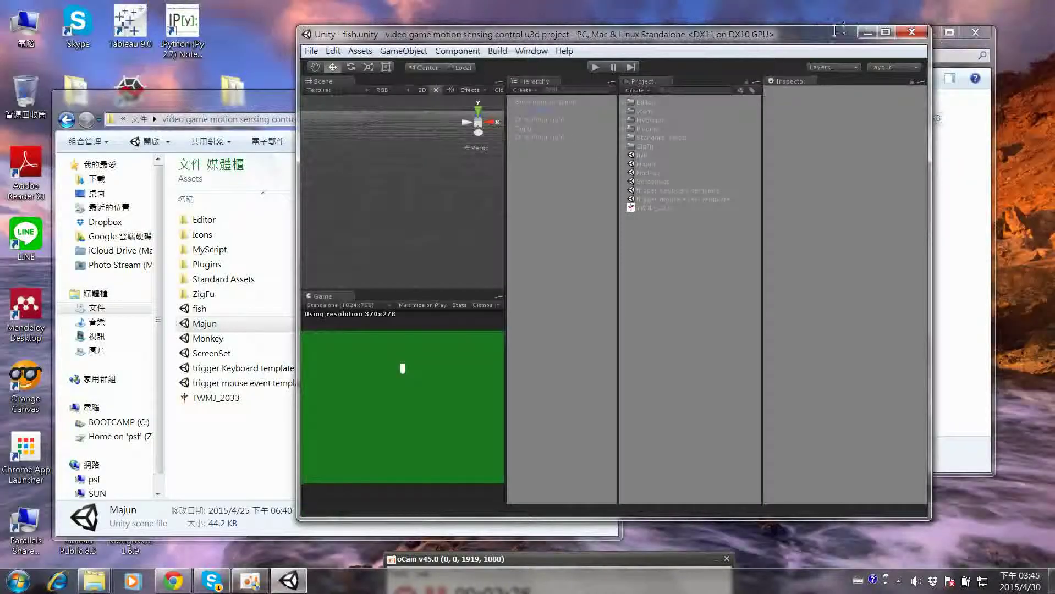
left_click_drag(783, 39, 638, 30)
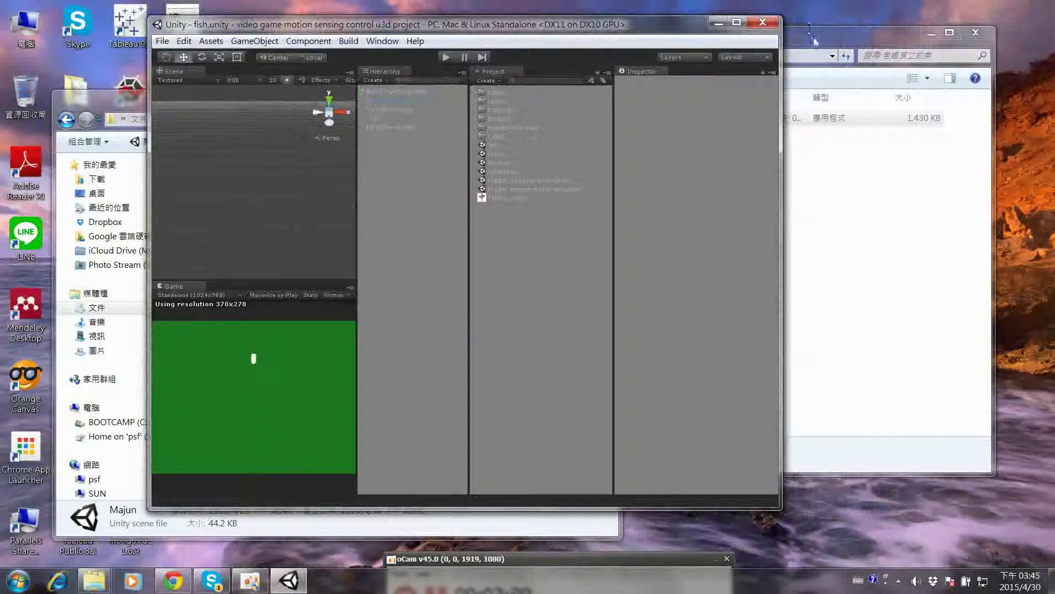
left_click(817, 47)
left_click_drag(818, 48, 1007, 96)
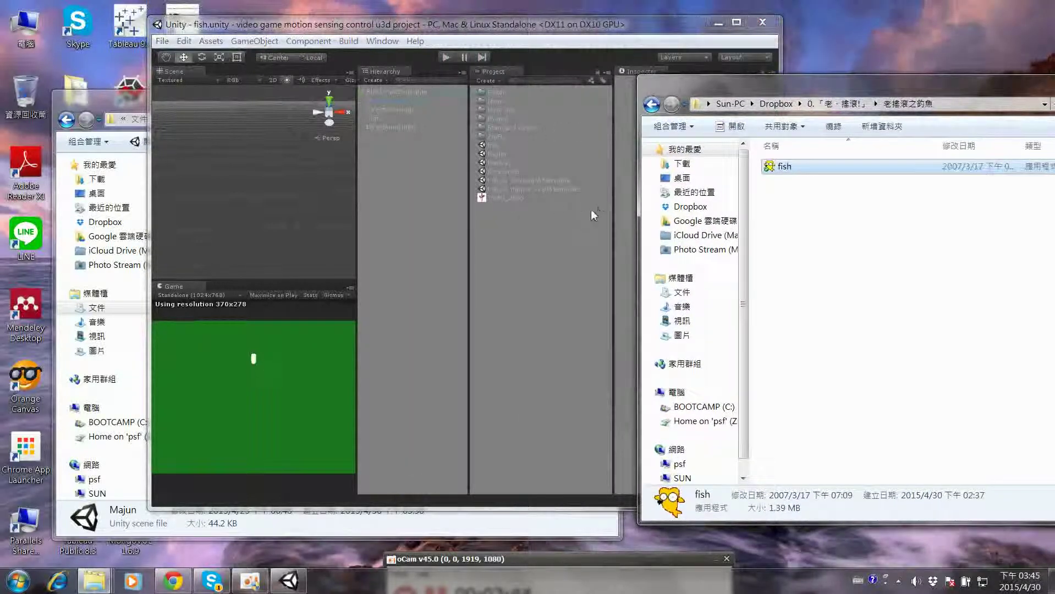
left_click_drag(778, 168, 545, 258)
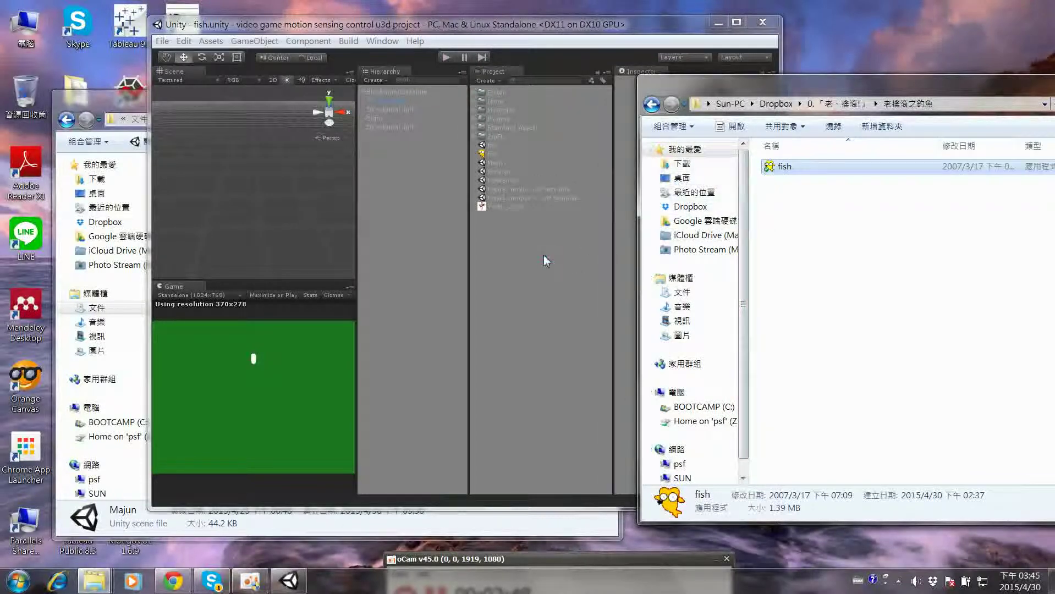
left_click(520, 23)
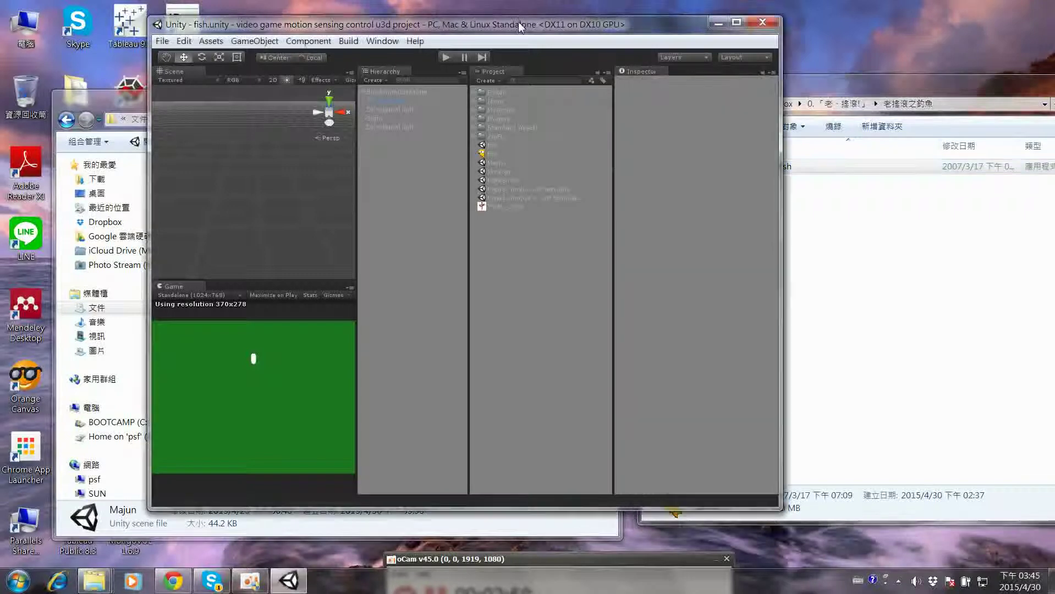
double_click(550, 32)
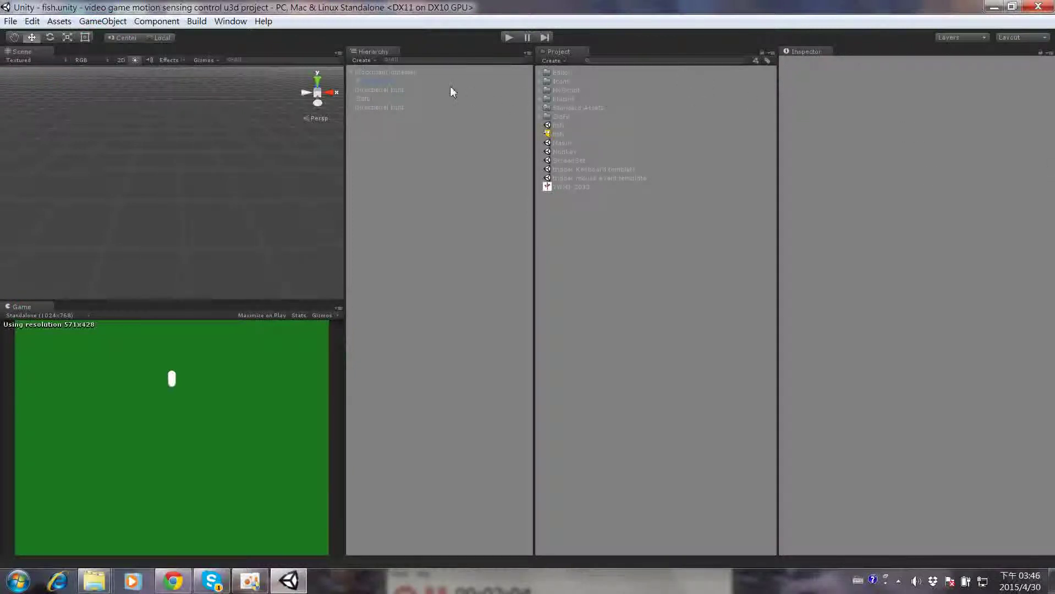
- Select Main Camera in the Hierarchy and open its posture check to trigger keyboard event_Majun script
left_click(360, 81)
left_click(404, 218)
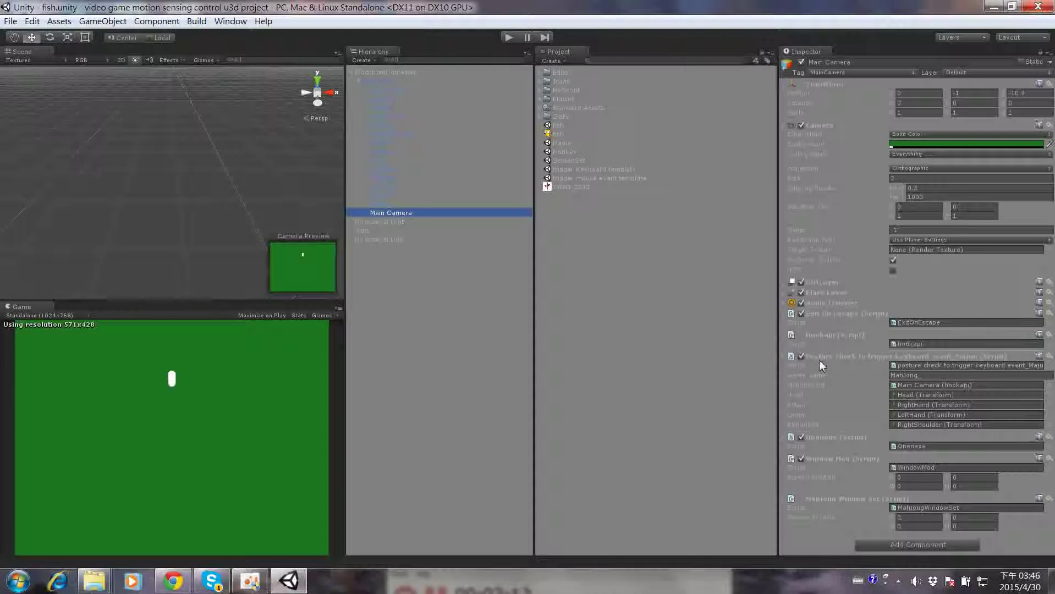
left_click(897, 364)
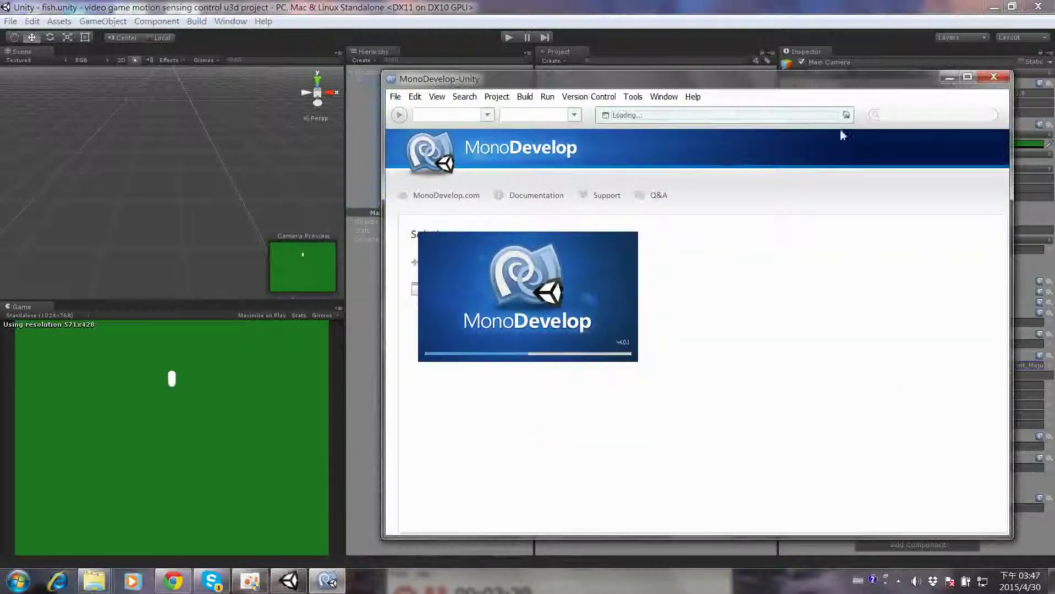
- Save the script as 'posture check to trigger keyboard event_Fish.js', replacing Majun with Fish
left_click(969, 78)
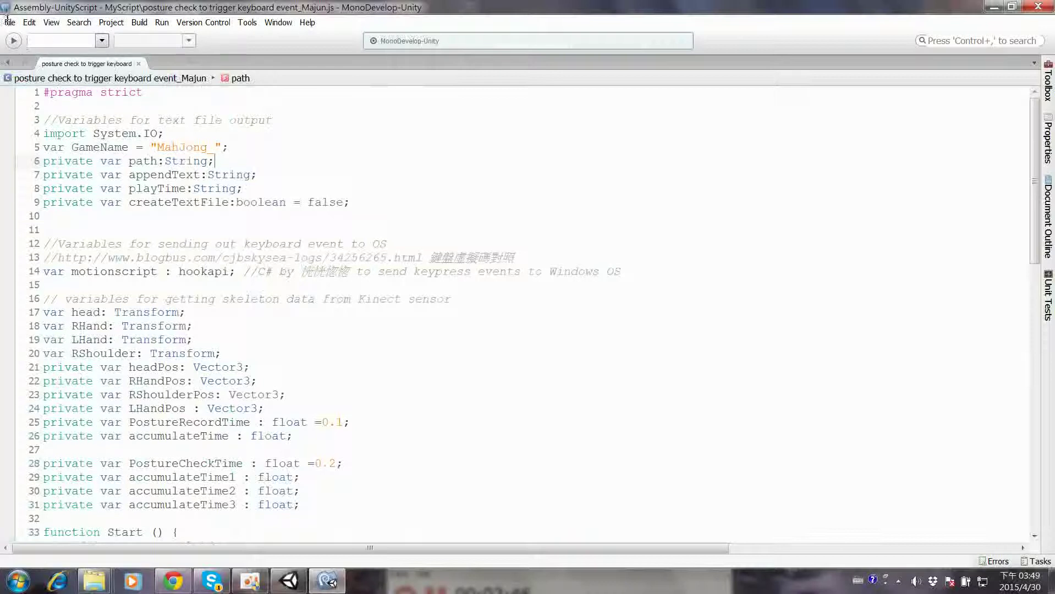
left_click(10, 23)
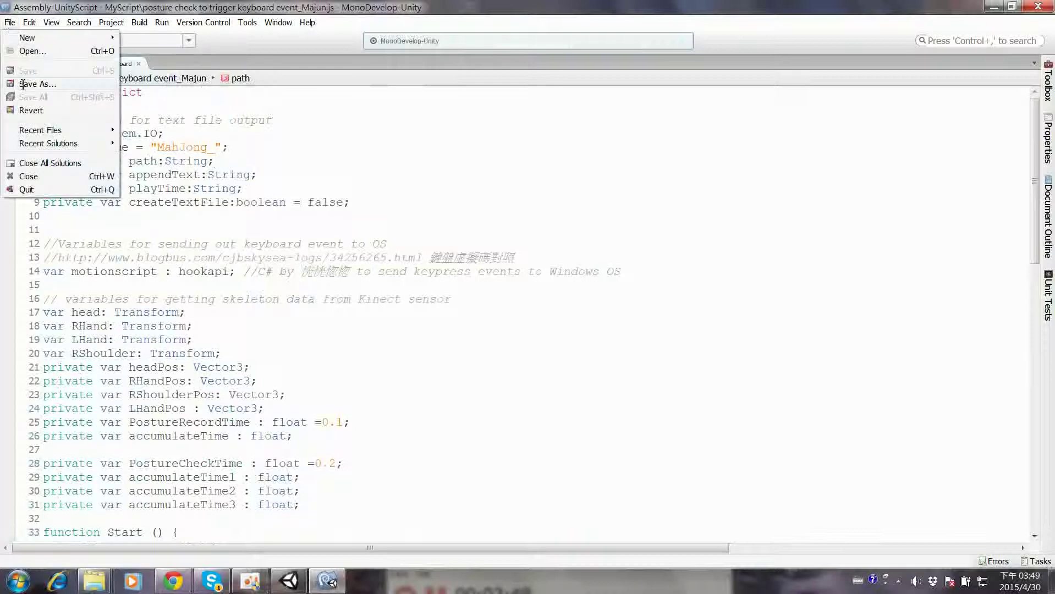
left_click(22, 84)
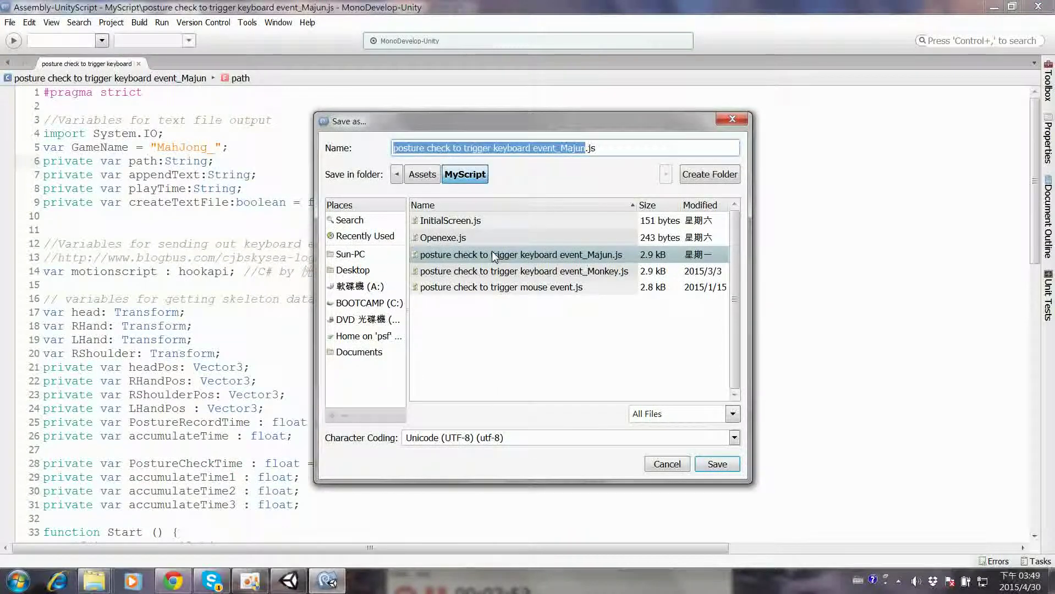
double_click(582, 148)
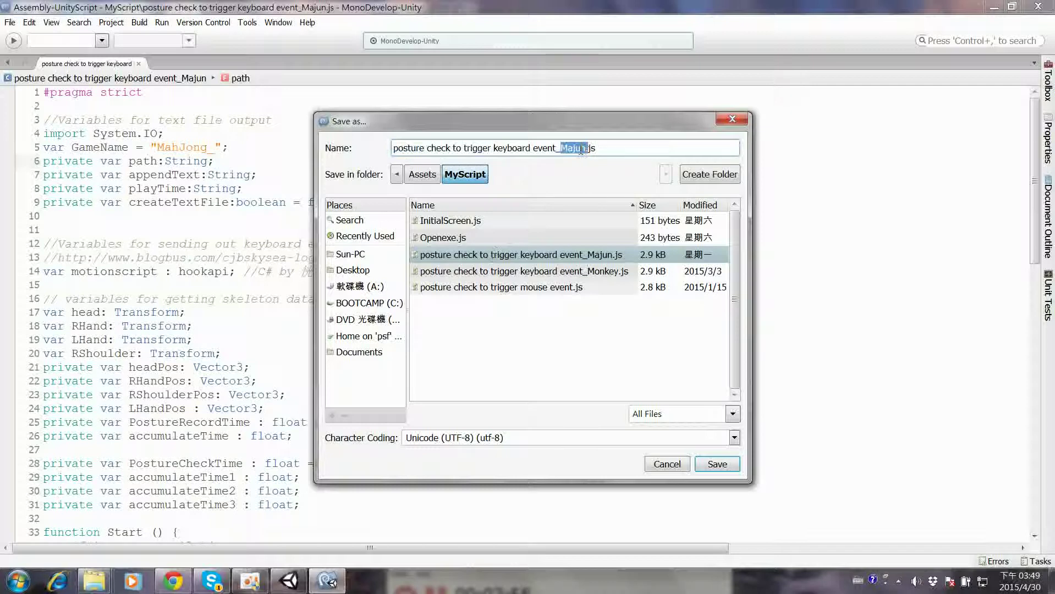
type("Fish")
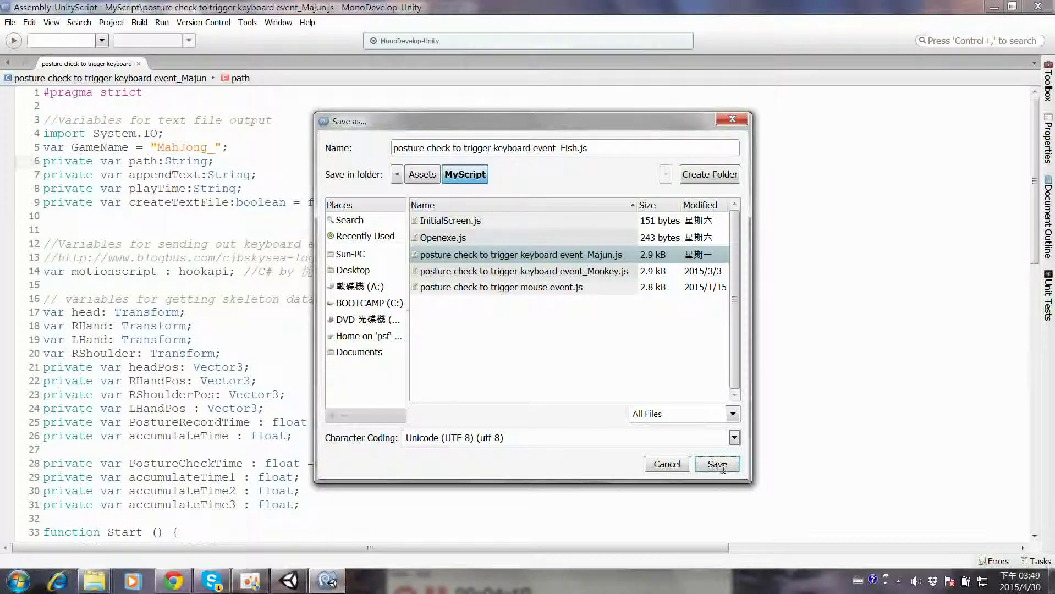
left_click(723, 467)
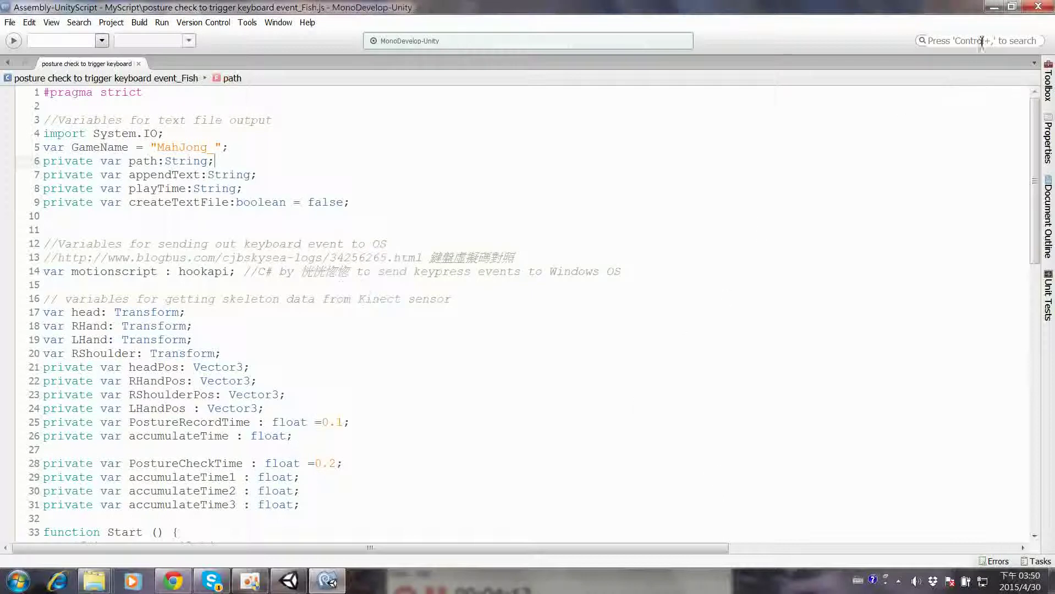
- Close MonoDevelop and open the event_Fish script from Unity's Project panel
left_click(1038, 7)
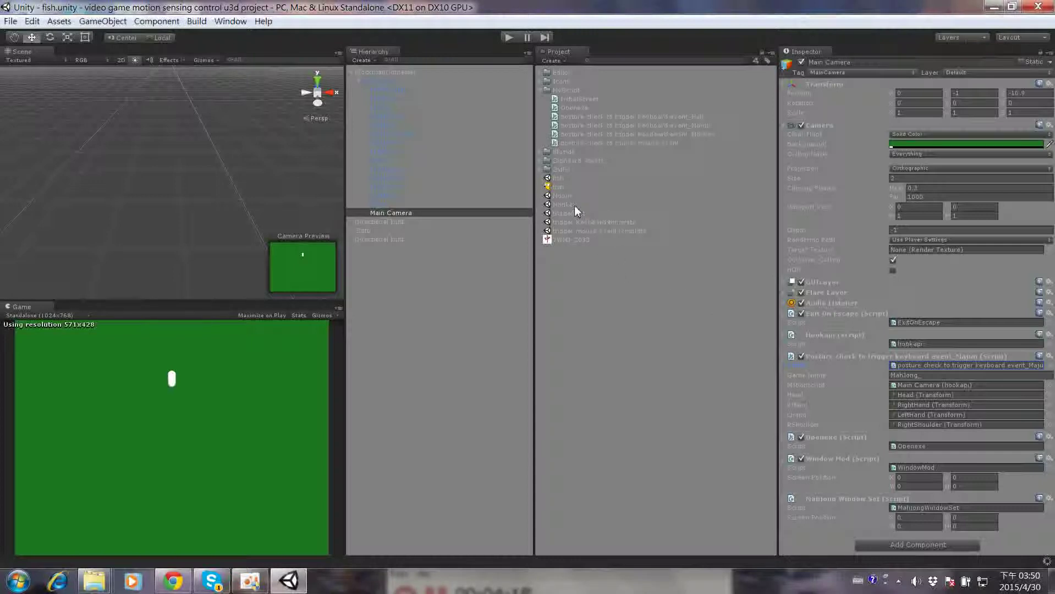
left_click(600, 115)
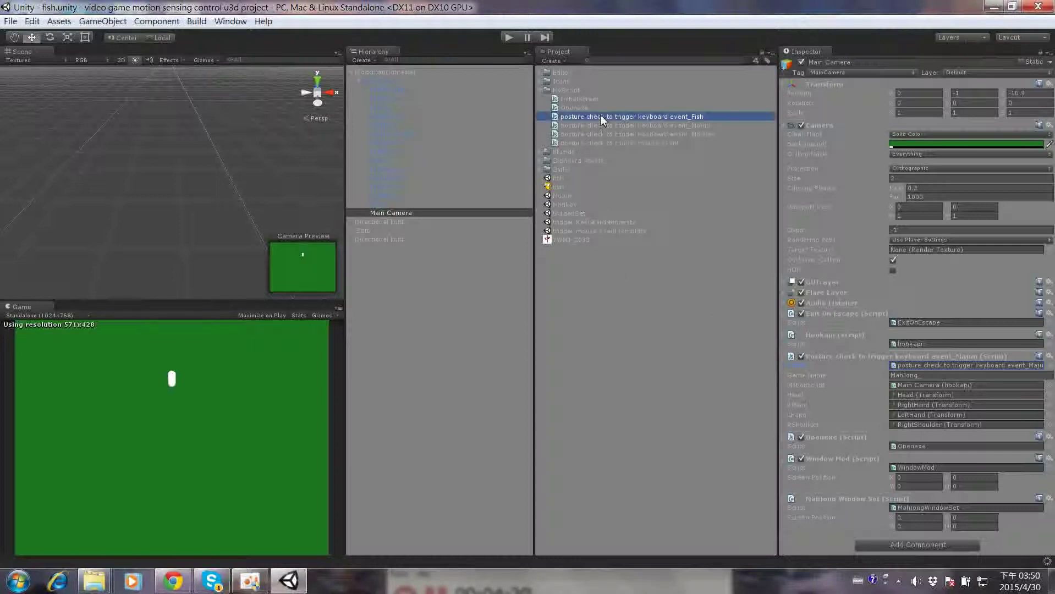
double_click(657, 116)
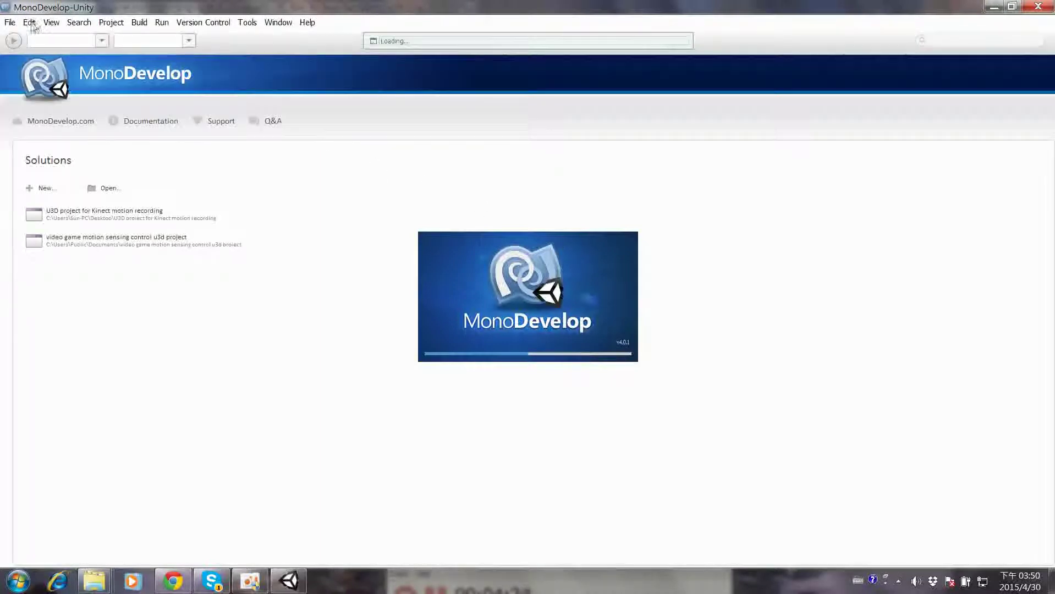
- After the Fish script's solution loads, zoom in on the code once
left_click(29, 22)
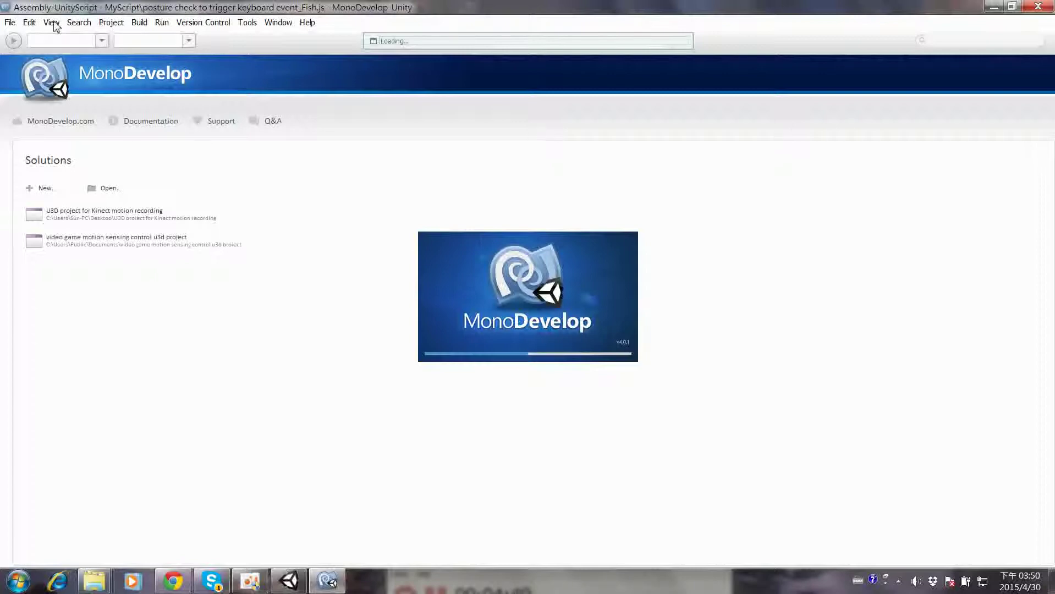
left_click(54, 24)
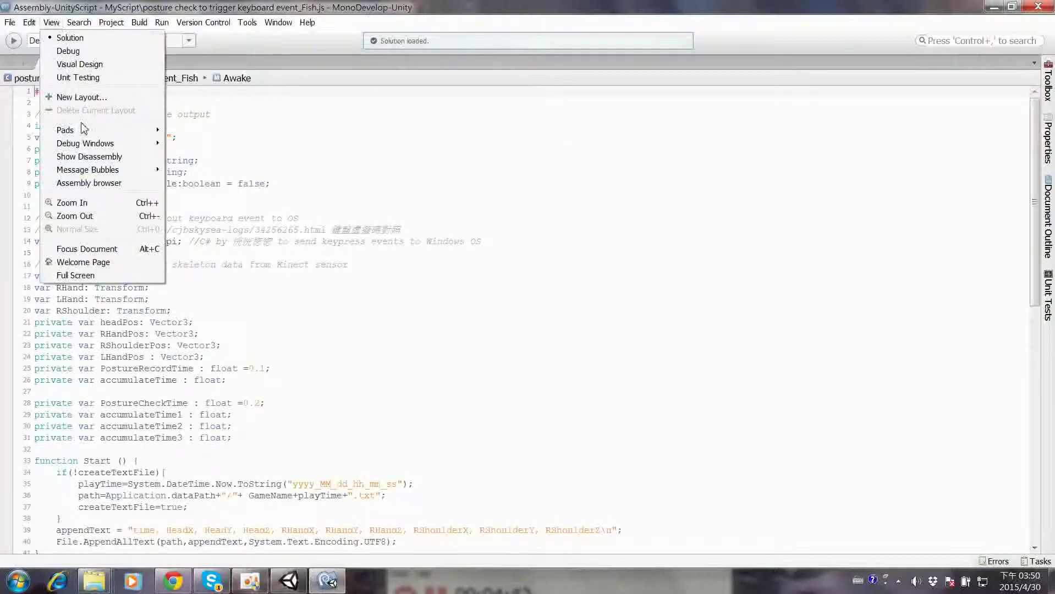
mouse_move(83, 134)
left_click(117, 208)
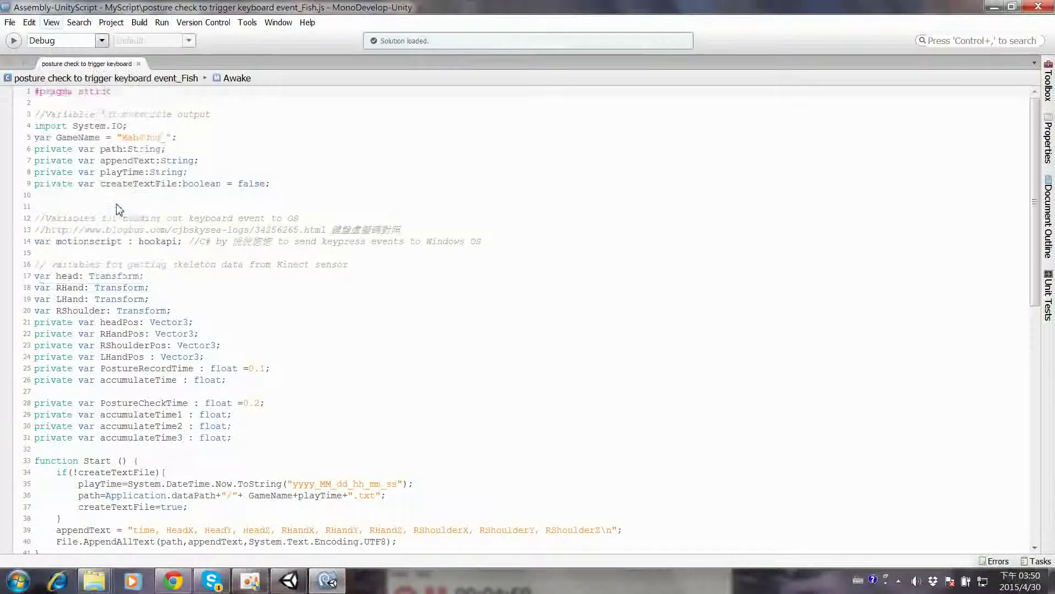
- Zoom in on the code three more times
left_click(55, 25)
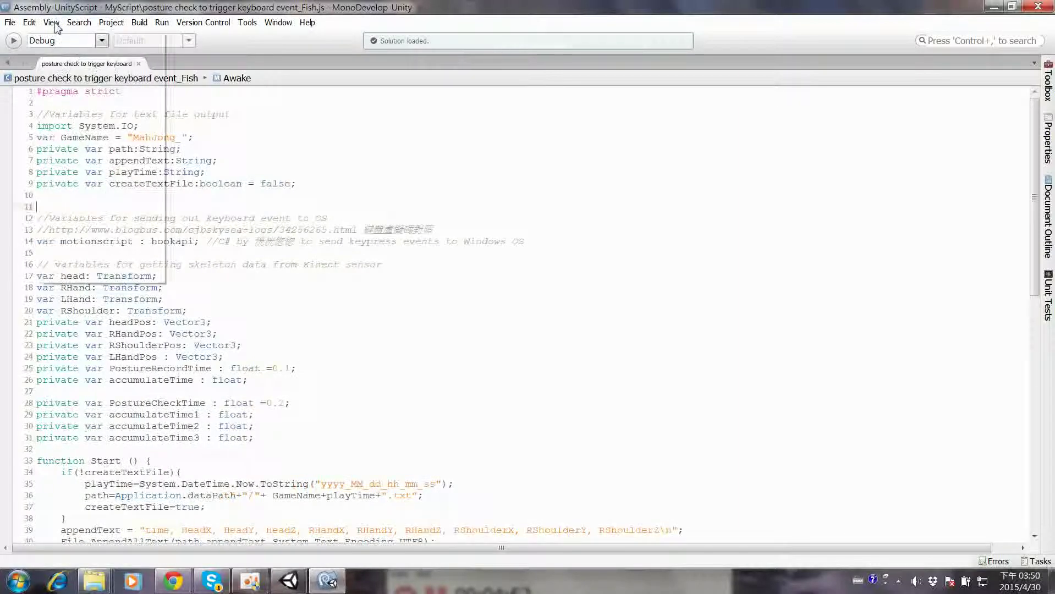
left_click(116, 207)
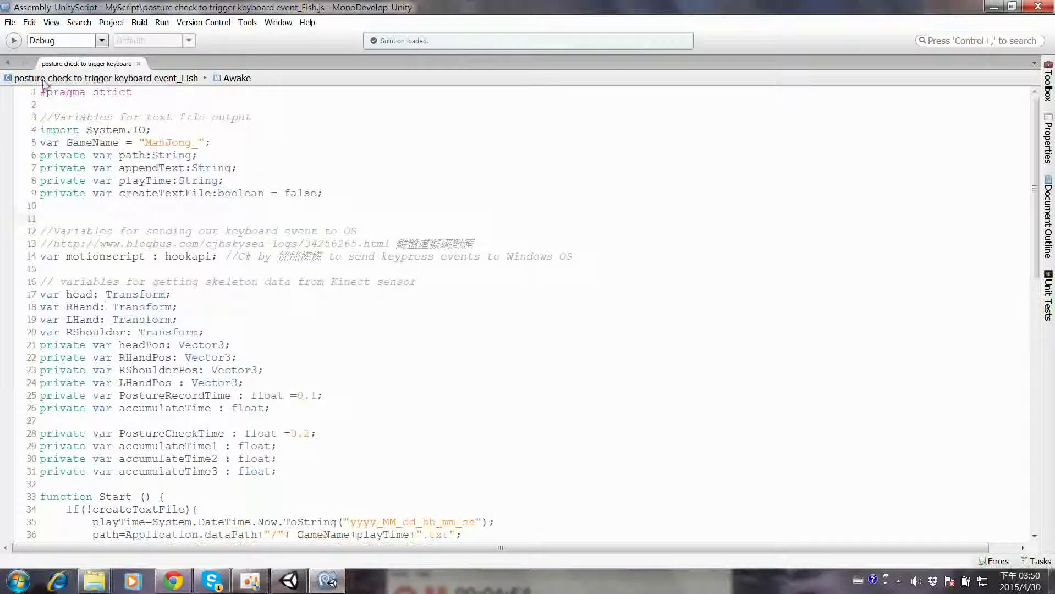
left_click(52, 23)
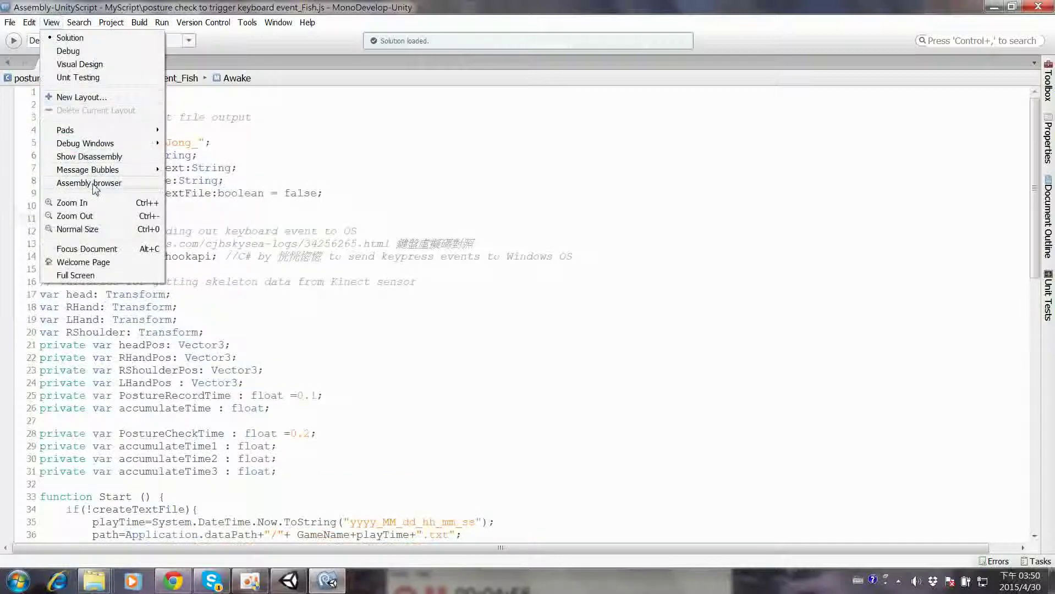
left_click(98, 203)
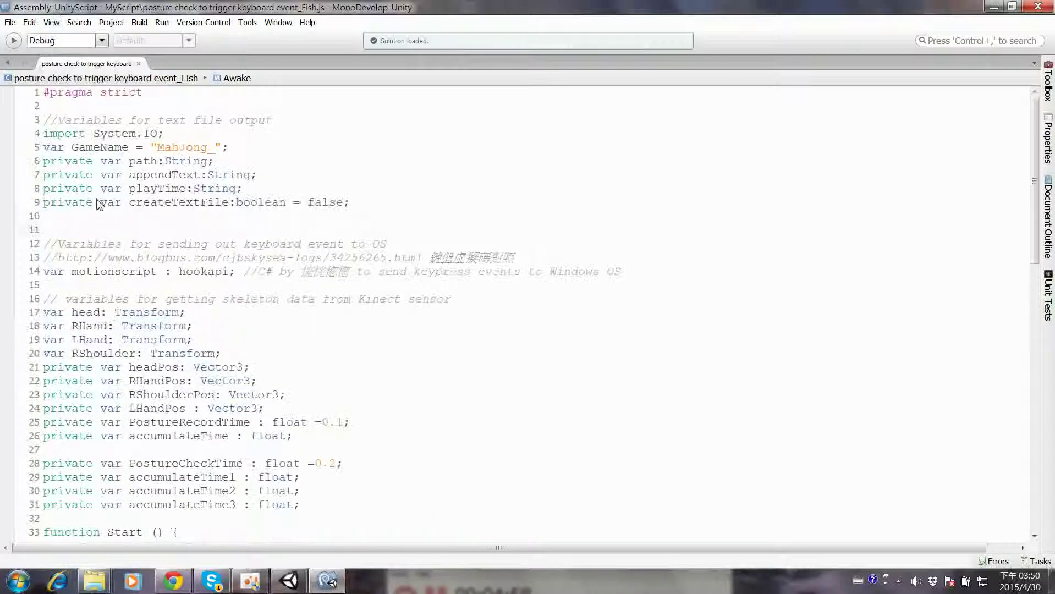
left_click(44, 24)
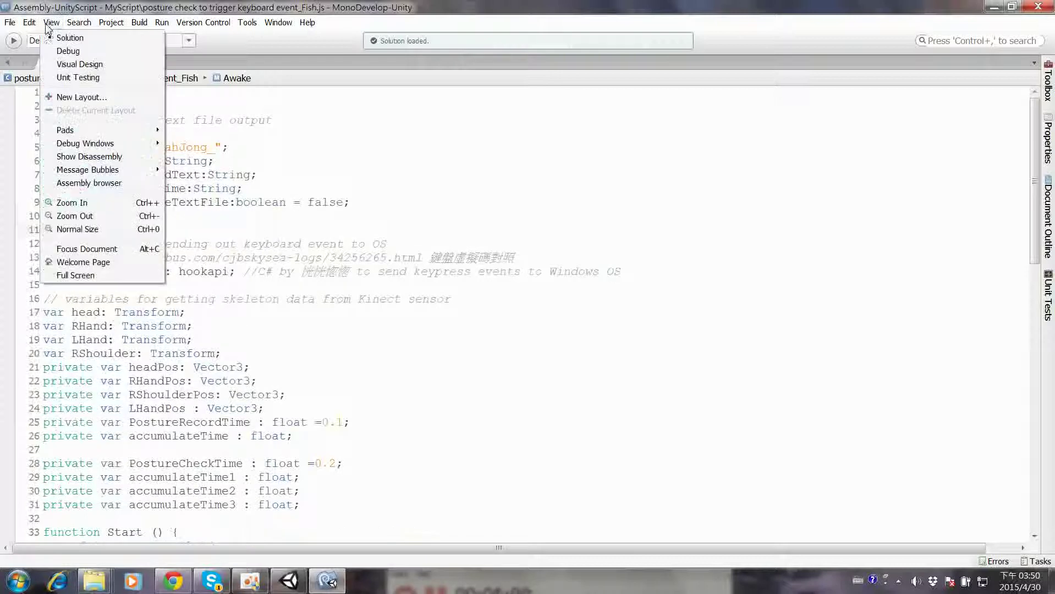
left_click(97, 205)
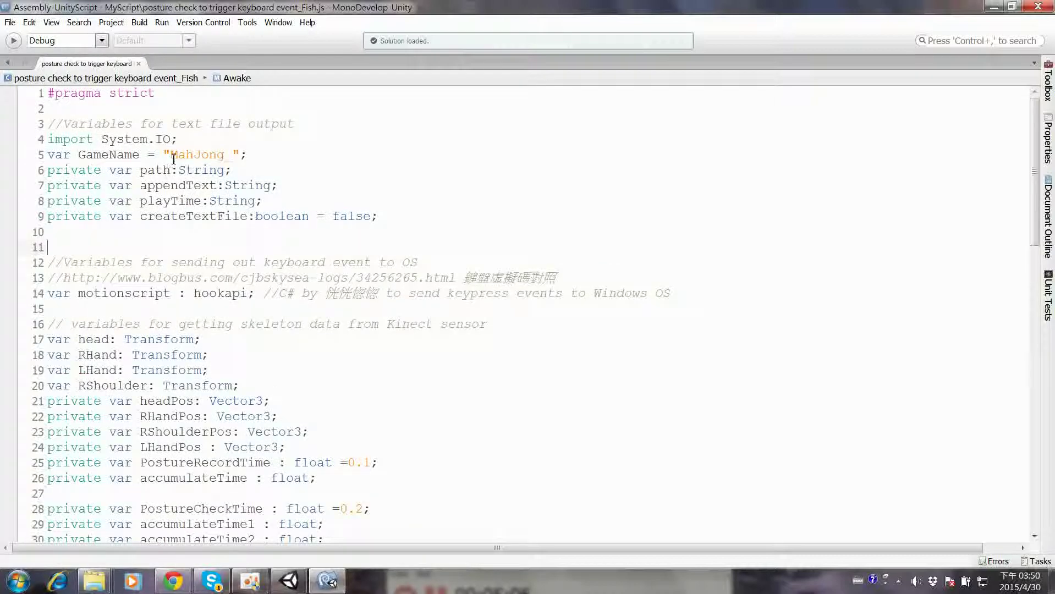
- Replace 'MahJong' with 'Fish' in the line-5 GameName value, then review the declarations below
left_click_drag(171, 155, 227, 157)
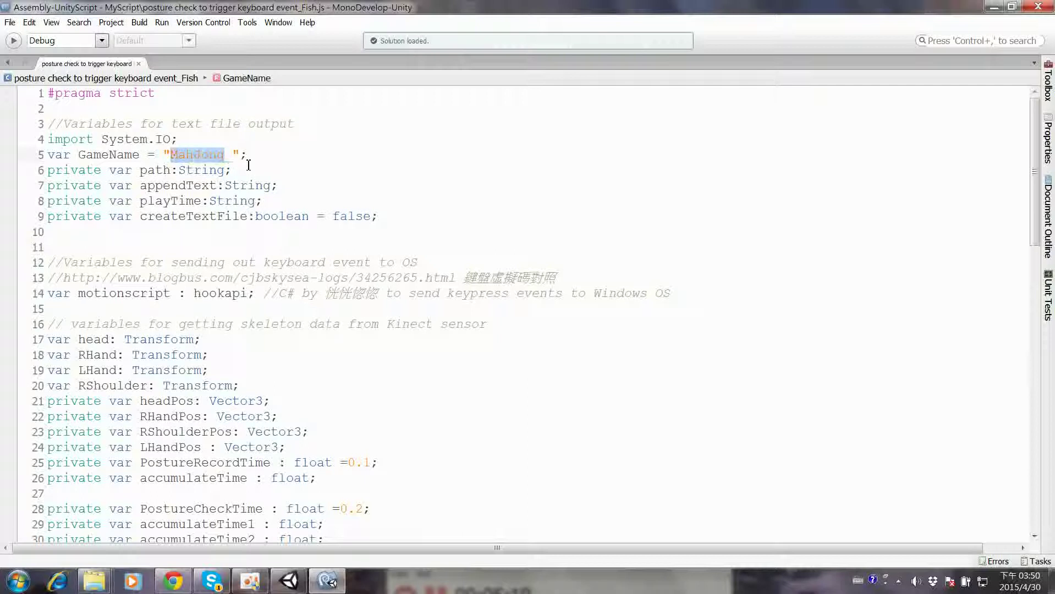
type("F")
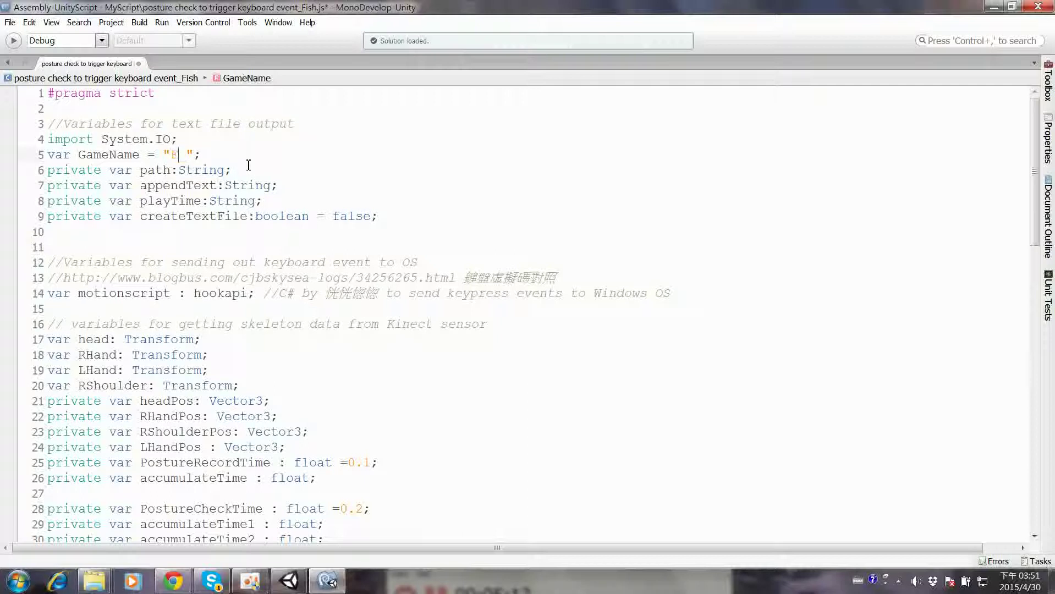
type("ish")
left_click(261, 173)
left_click(222, 316)
left_click(213, 338)
left_click_drag(1037, 207, 1037, 247)
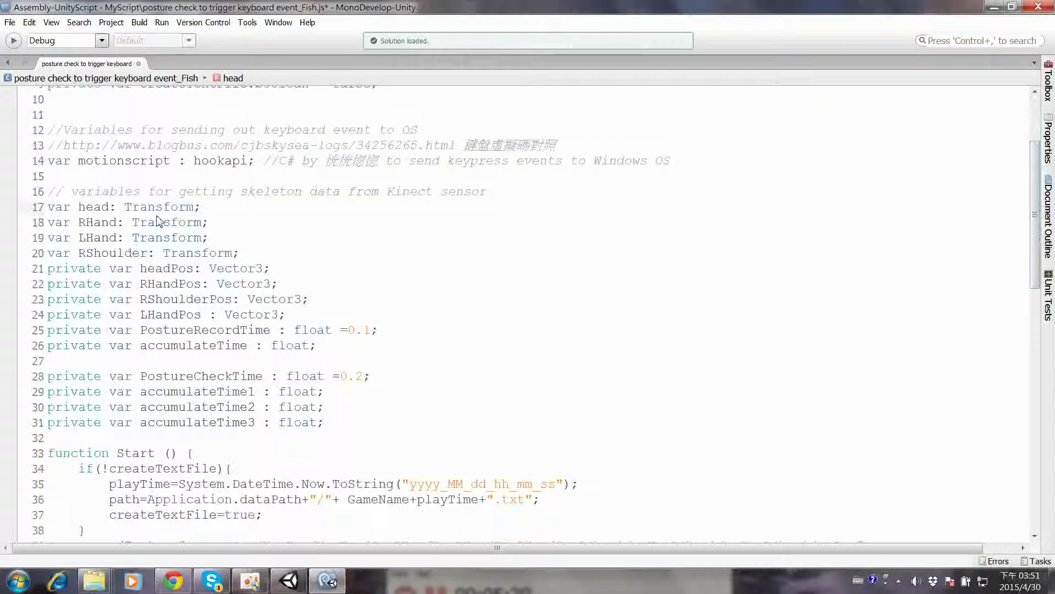
- Add 'var LShoulder: Transform;' and 'var Hip: Transform;' declarations below the RShoulder line
left_click(127, 229)
left_click_drag(128, 244, 149, 253)
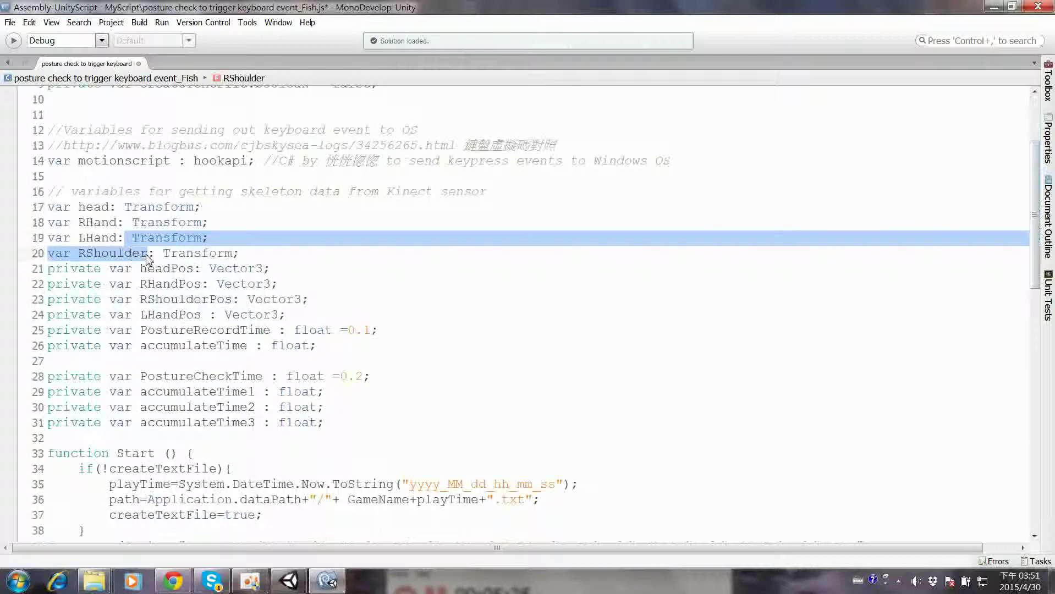
key("Escape")
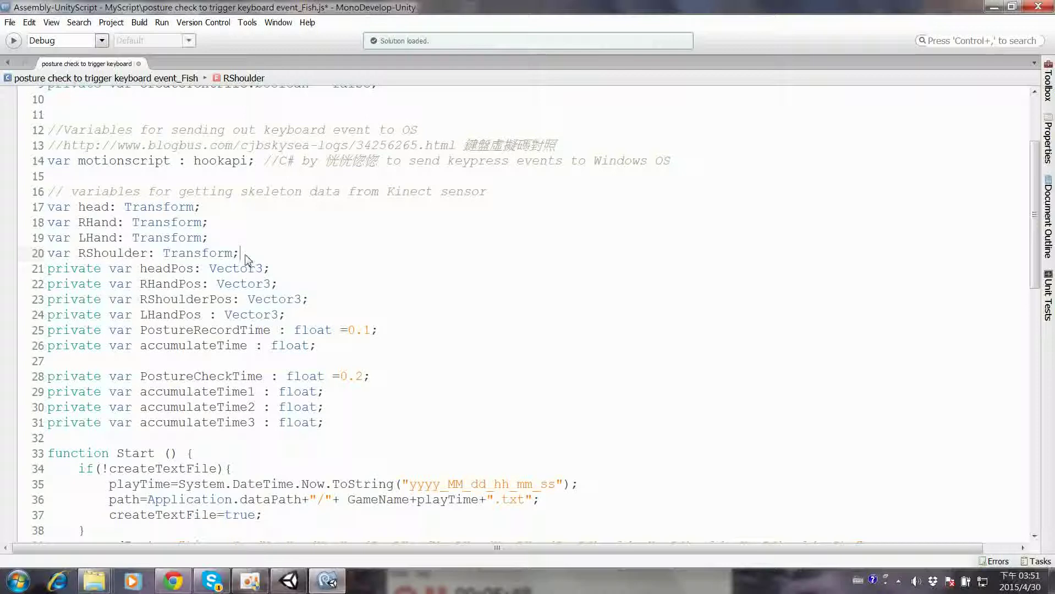
key("Return")
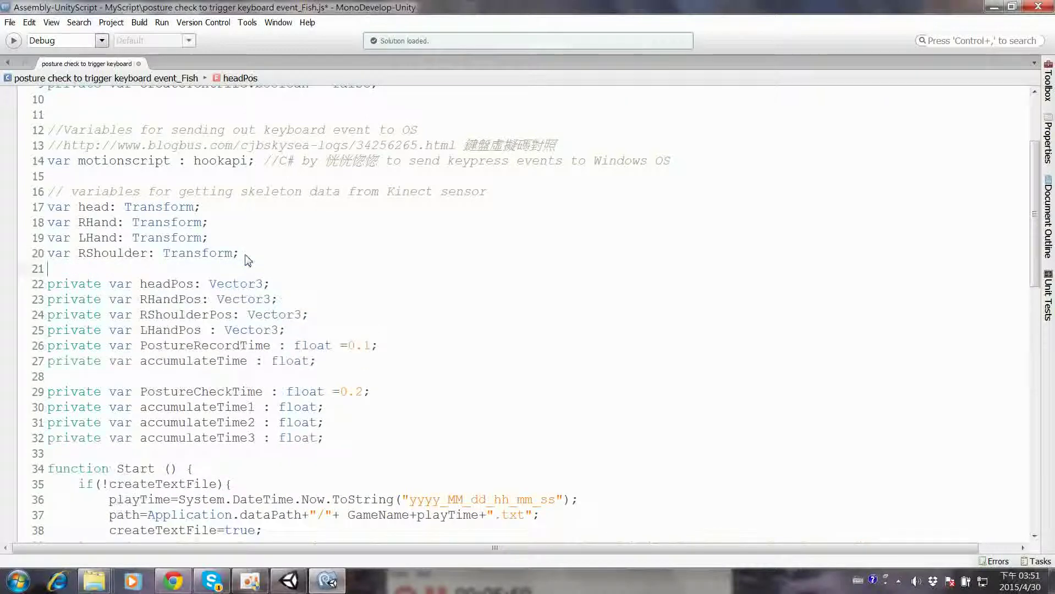
type("var ")
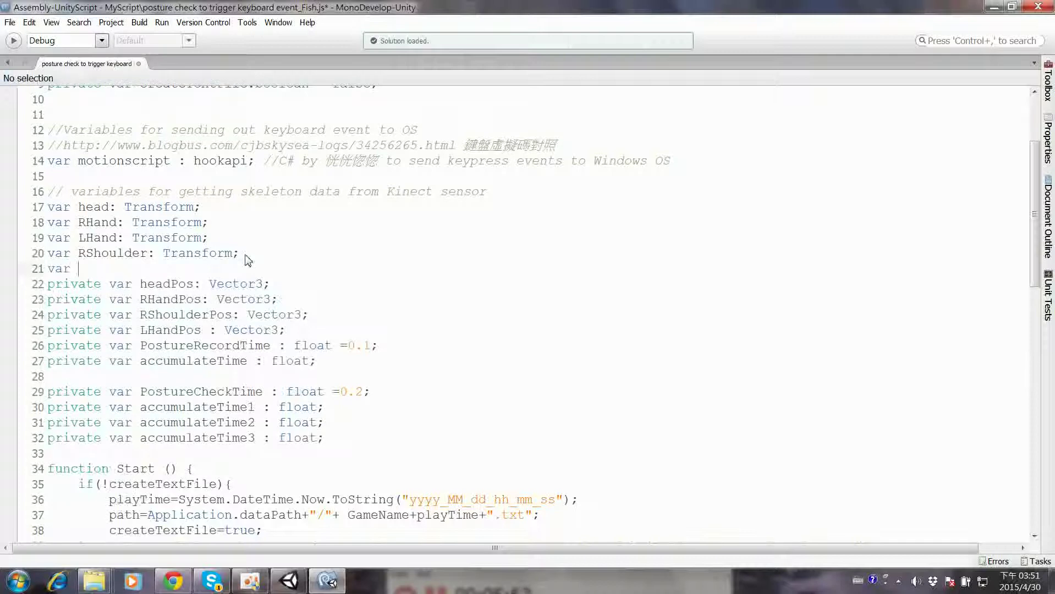
type("L")
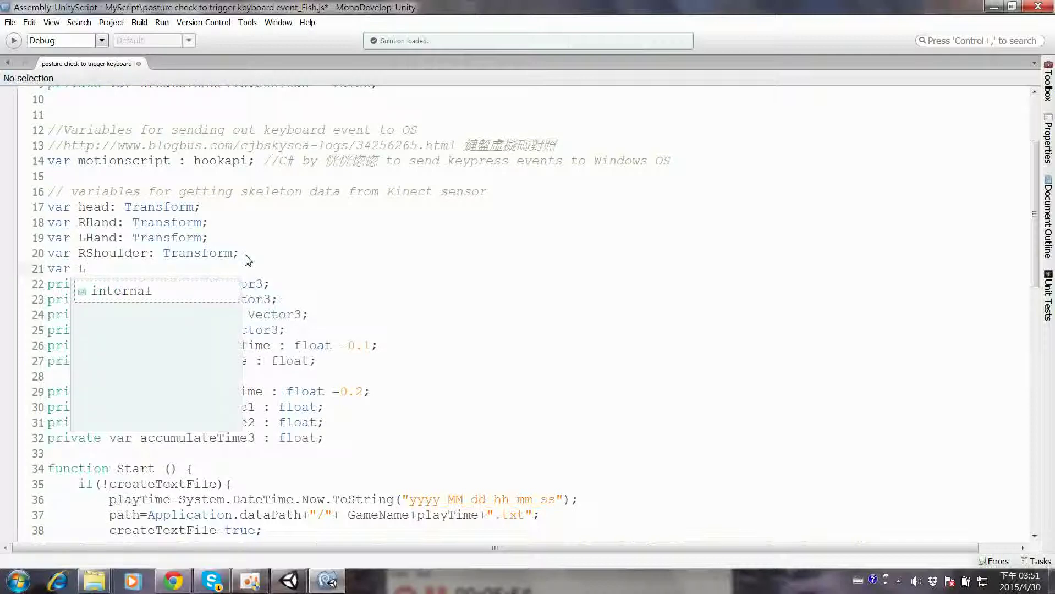
type("Shoulder")
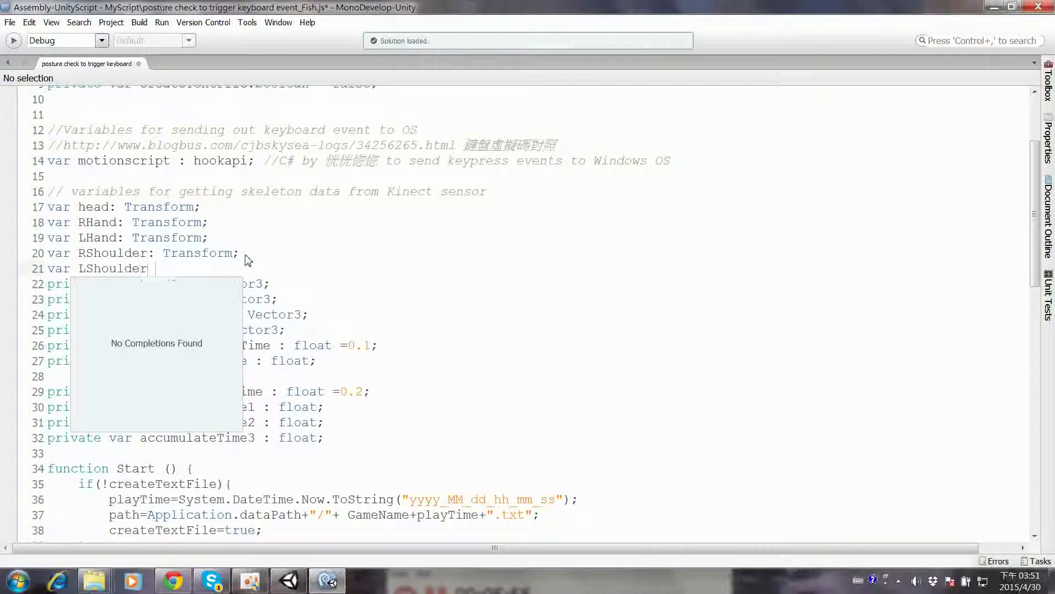
type(": ")
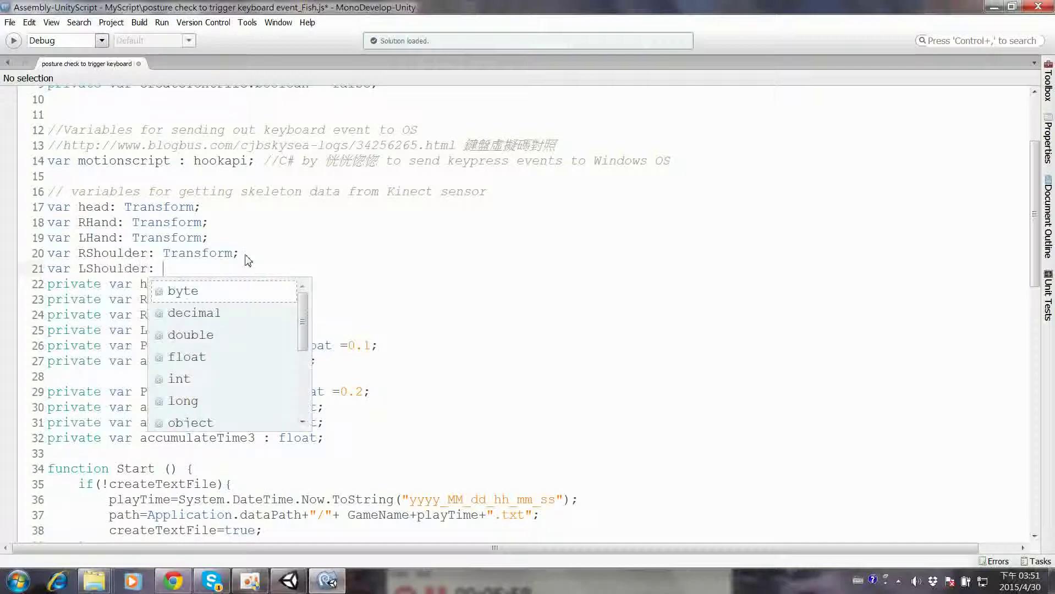
type("Tra")
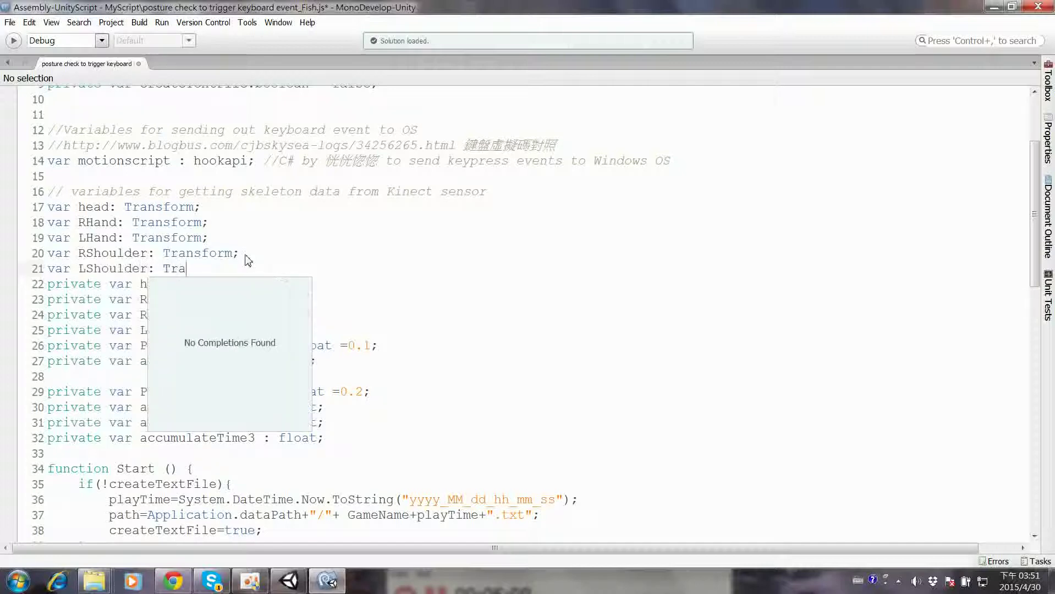
type("nsform;")
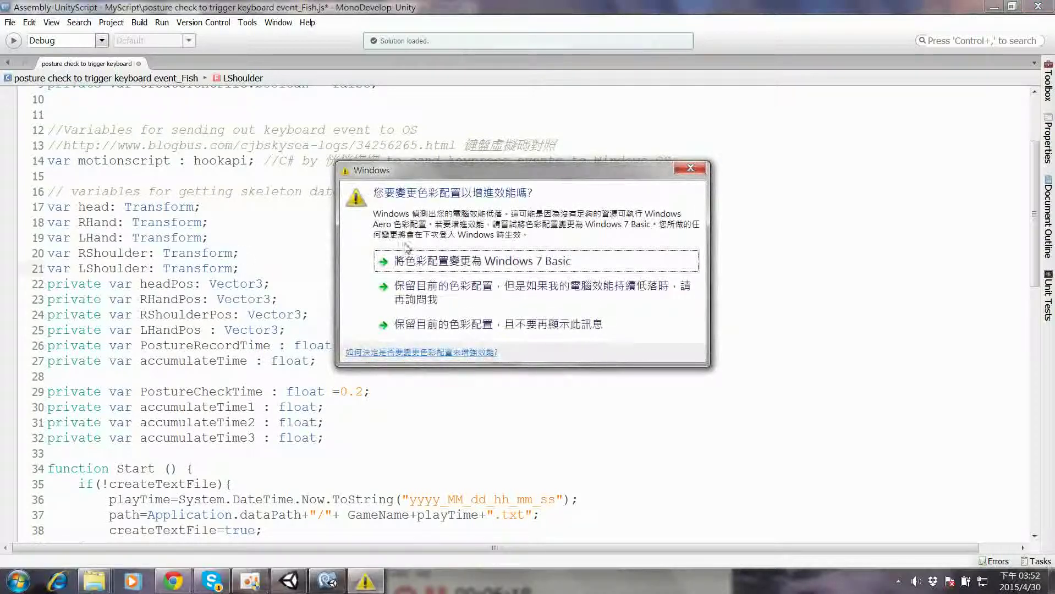
left_click(688, 169)
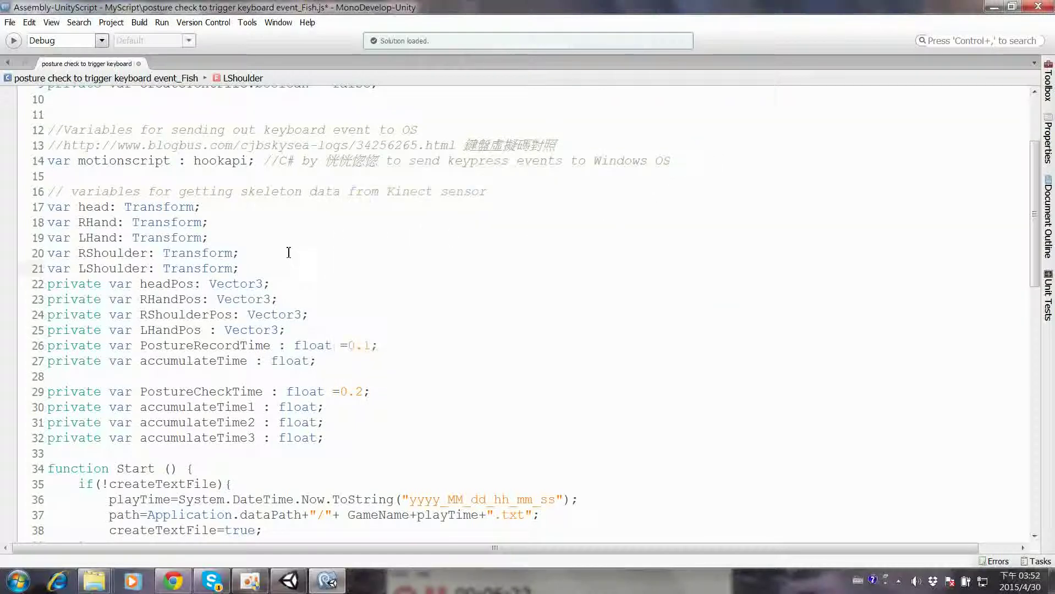
key("Return")
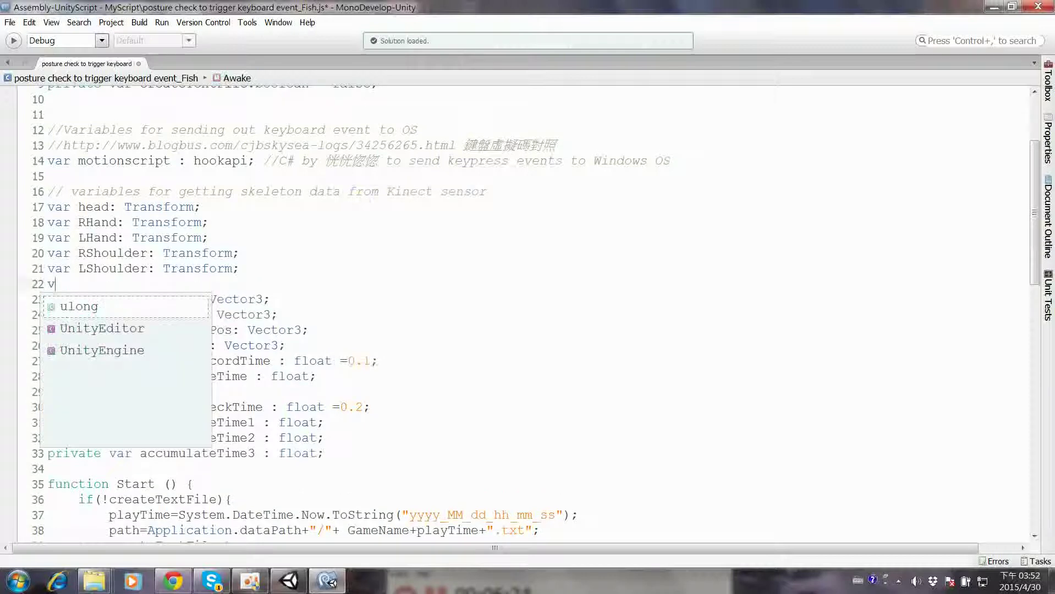
type("var ")
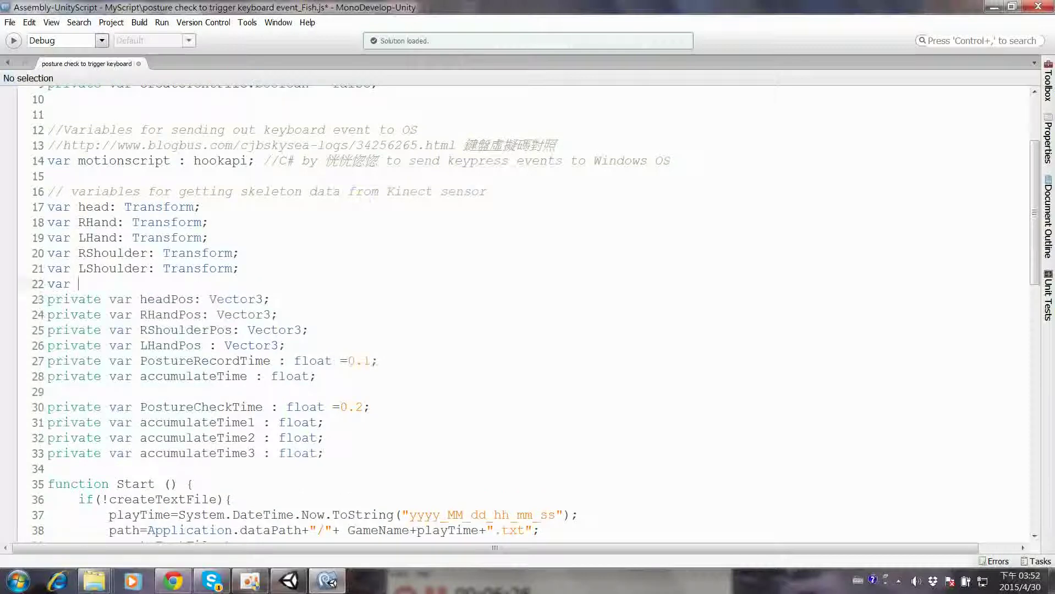
type("Hip: ")
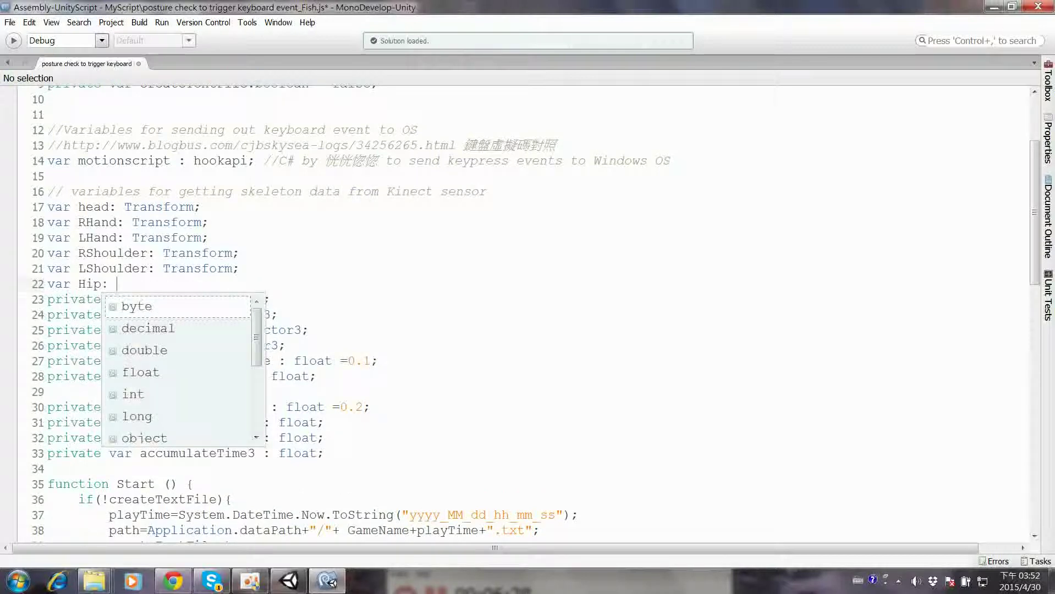
type("Transform")
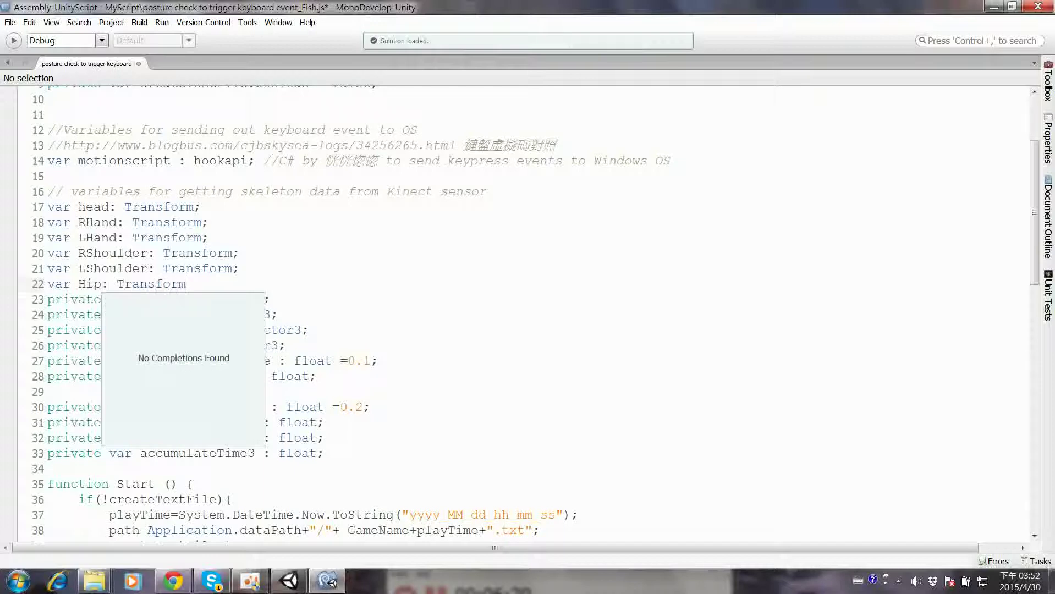
type(";")
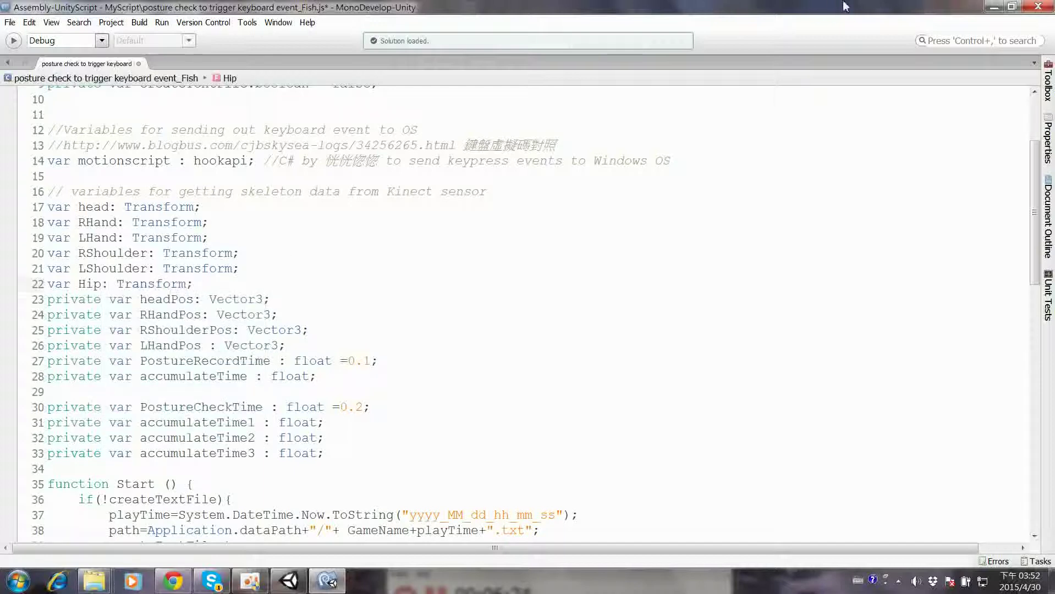
left_click(993, 7)
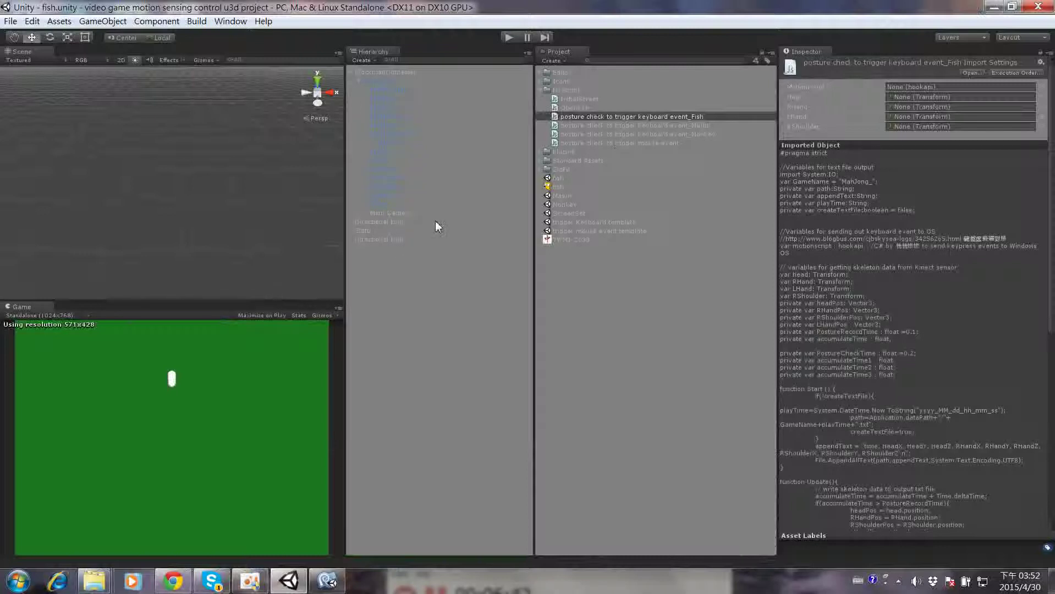
left_click(380, 207)
left_click(380, 206)
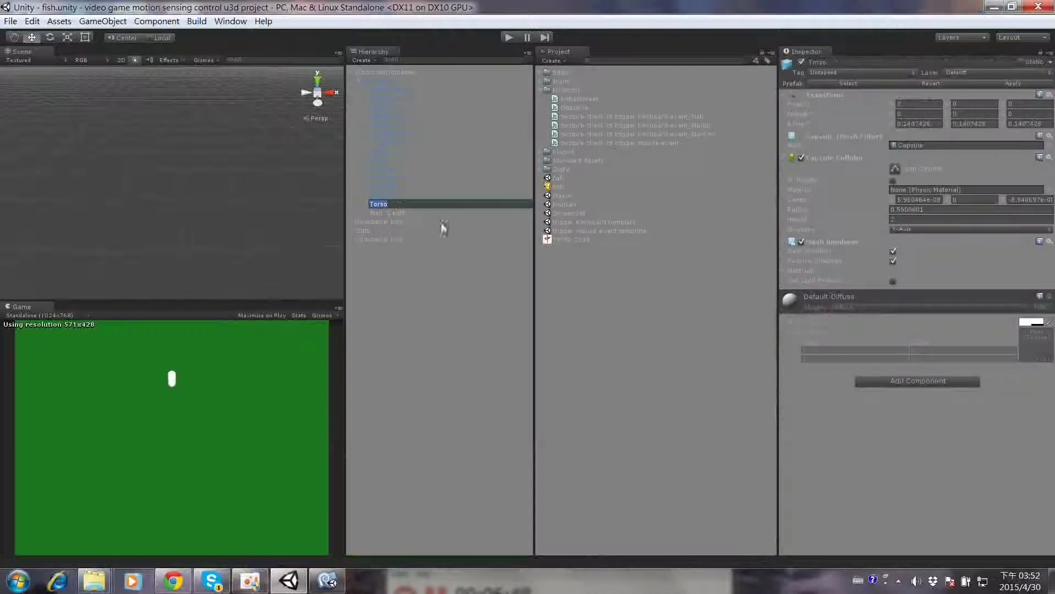
left_click(403, 212)
left_click_drag(378, 205, 391, 207)
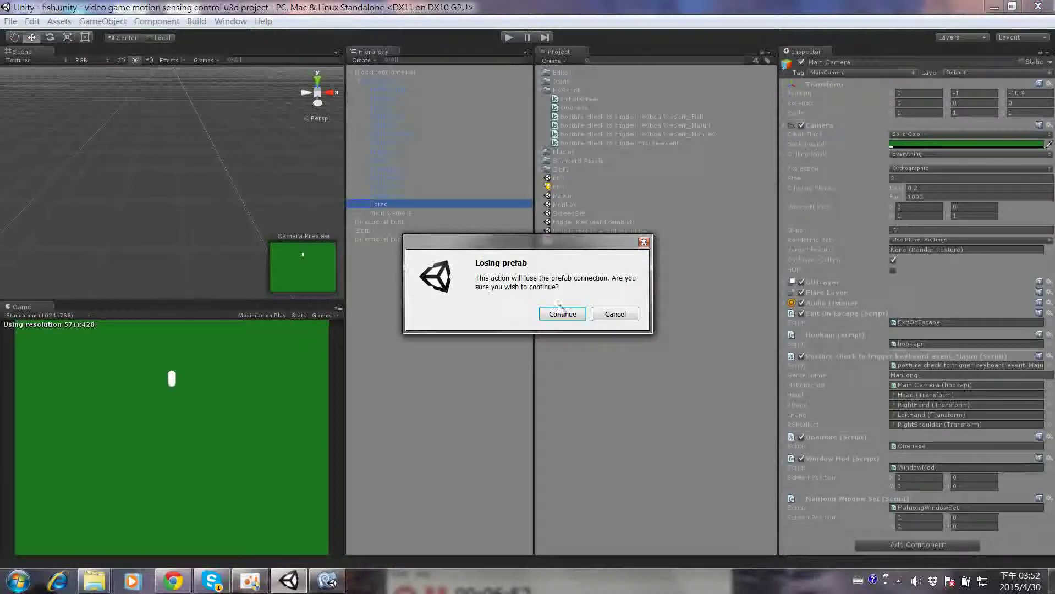
left_click(611, 314)
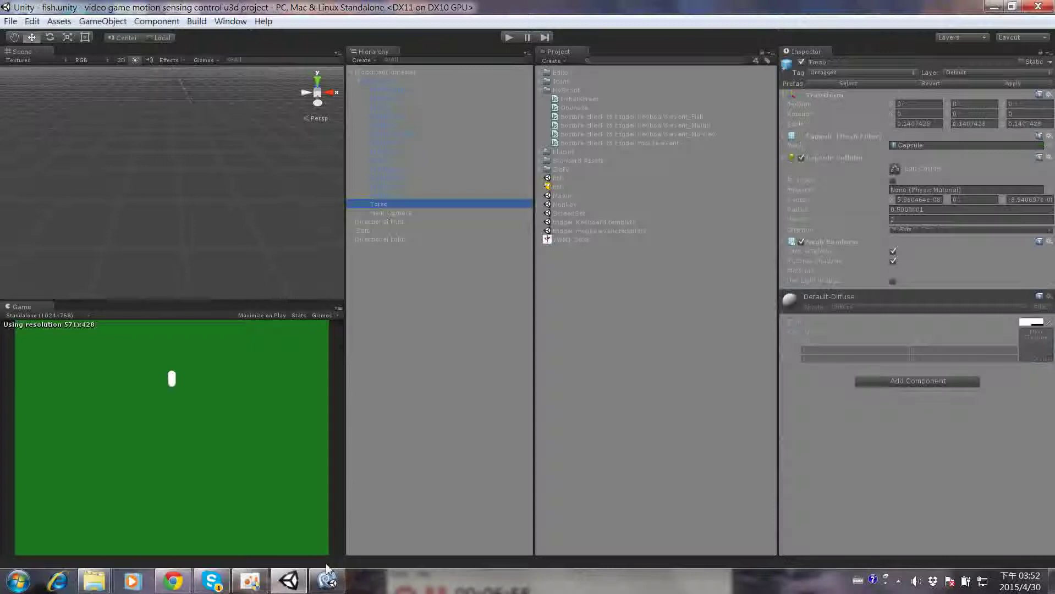
- Replace Hip with Torso so line 22 reads 'var Torso: Transform'
left_click(330, 582)
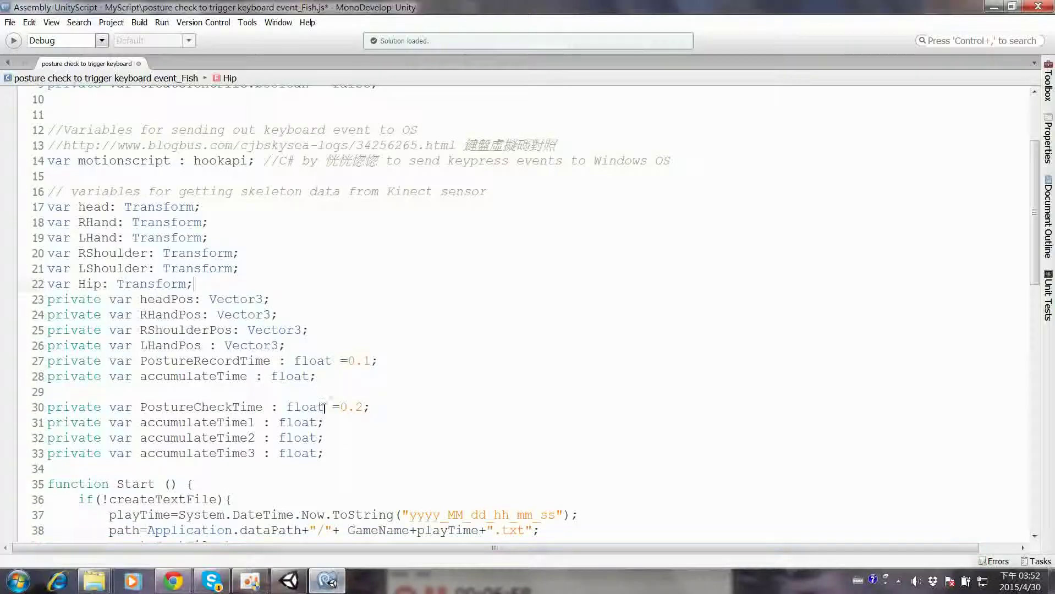
double_click(81, 284)
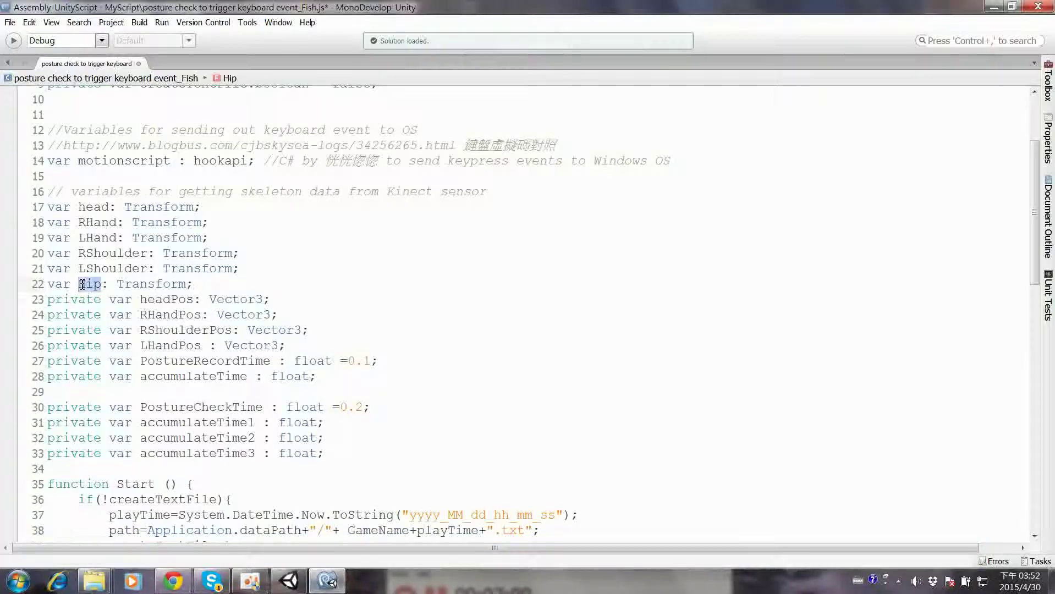
type("To")
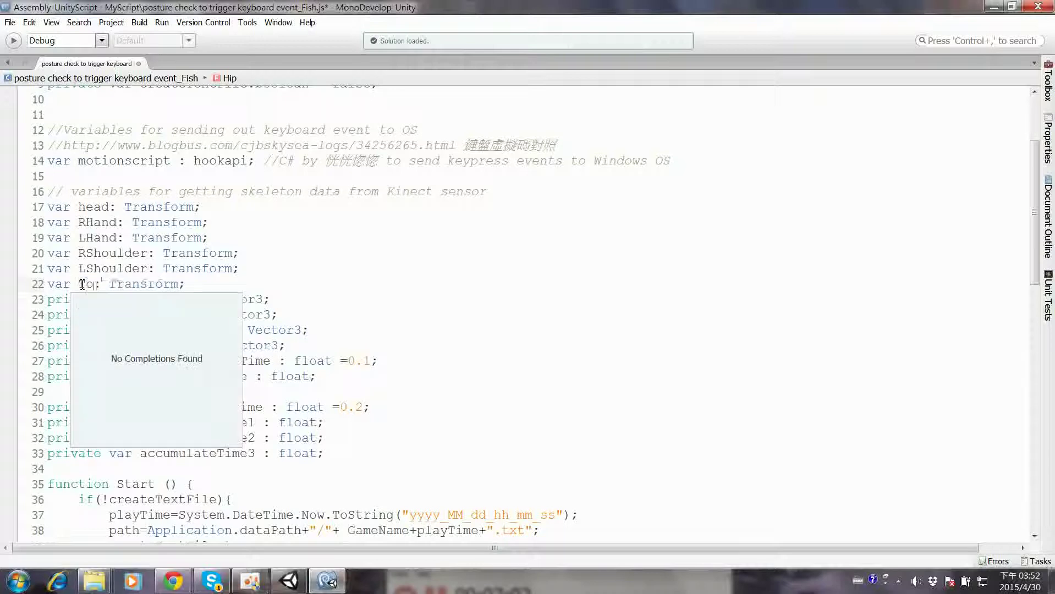
type("rso")
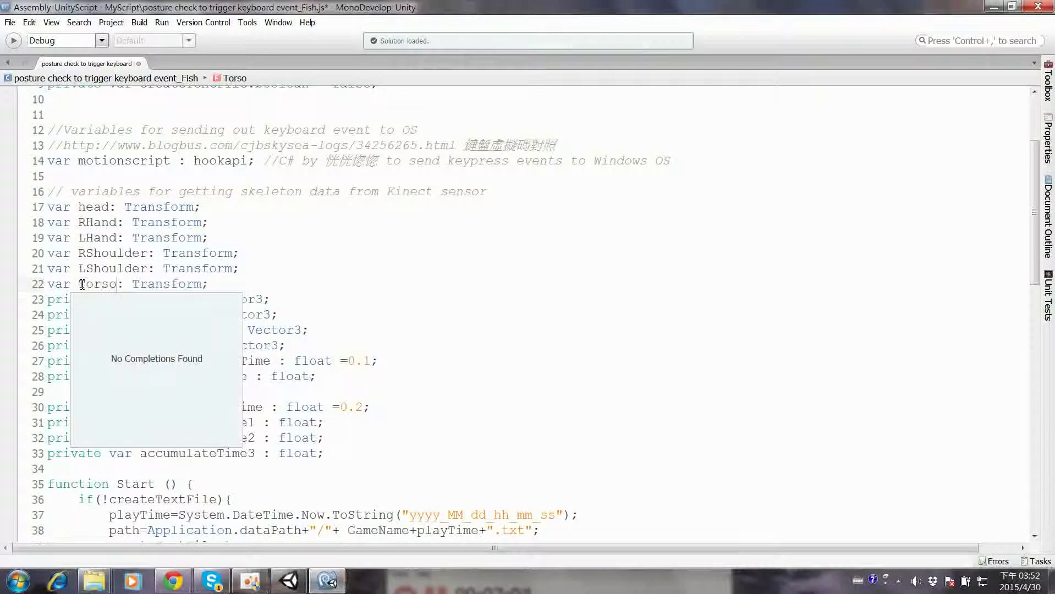
left_click(201, 345)
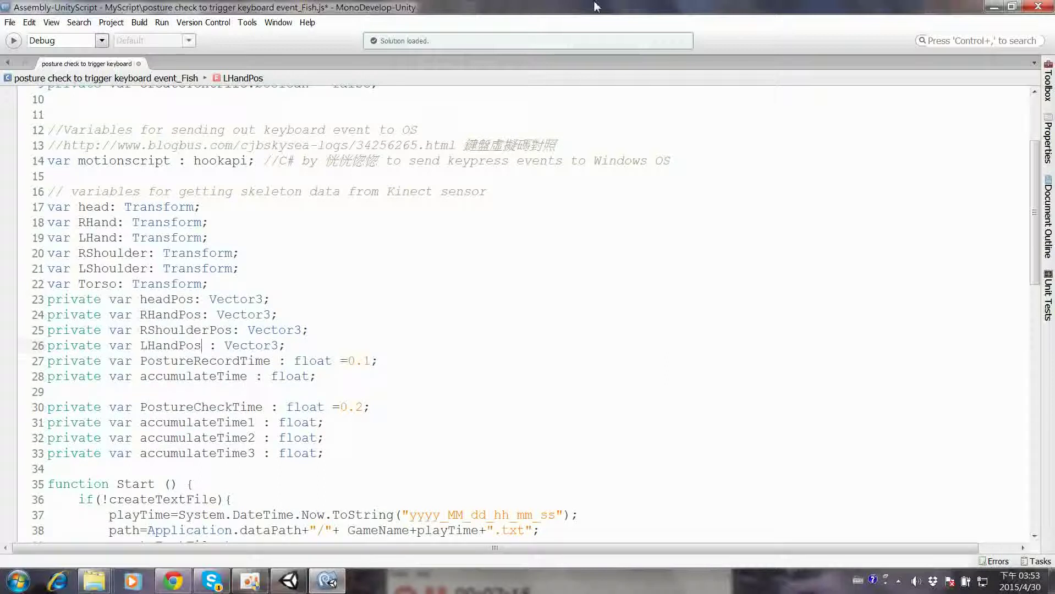
left_click(249, 290)
- Add a 'private var LHandPos: Vector3;' declaration after line 24
left_click(296, 321)
key("Return")
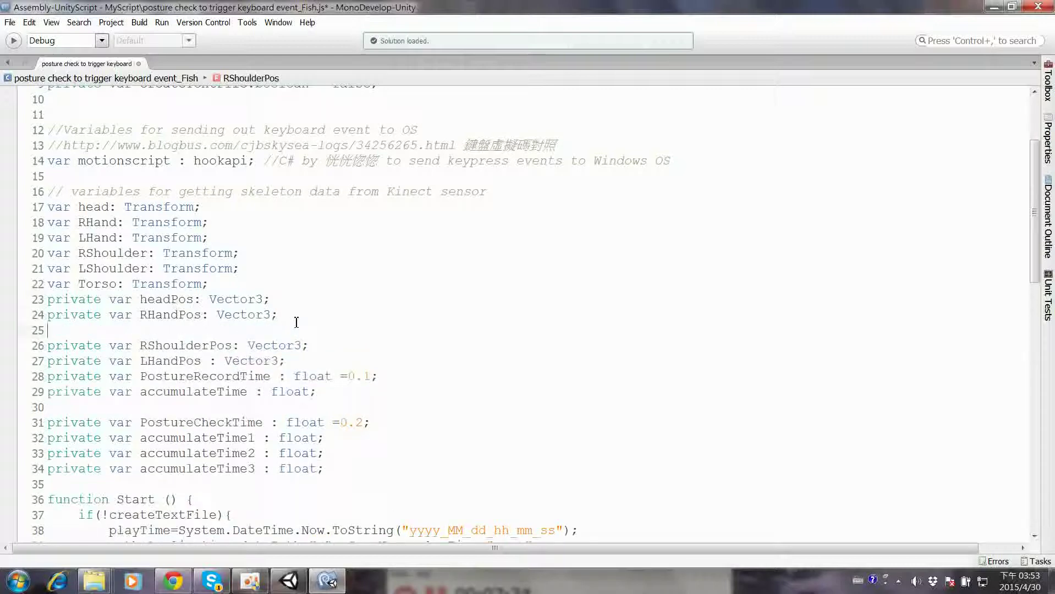
type("pri")
key("Return")
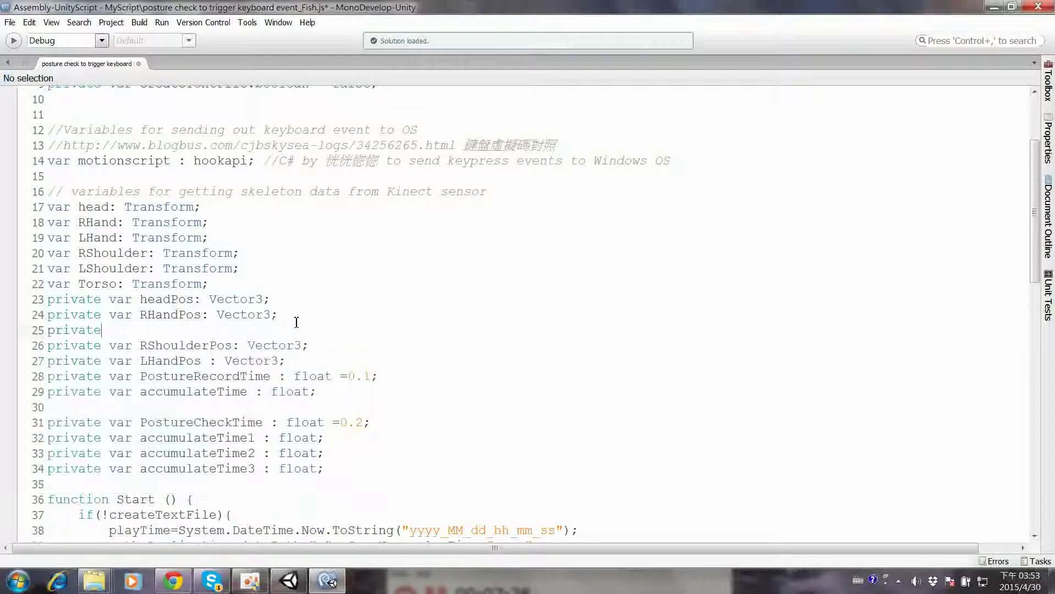
type(" var ")
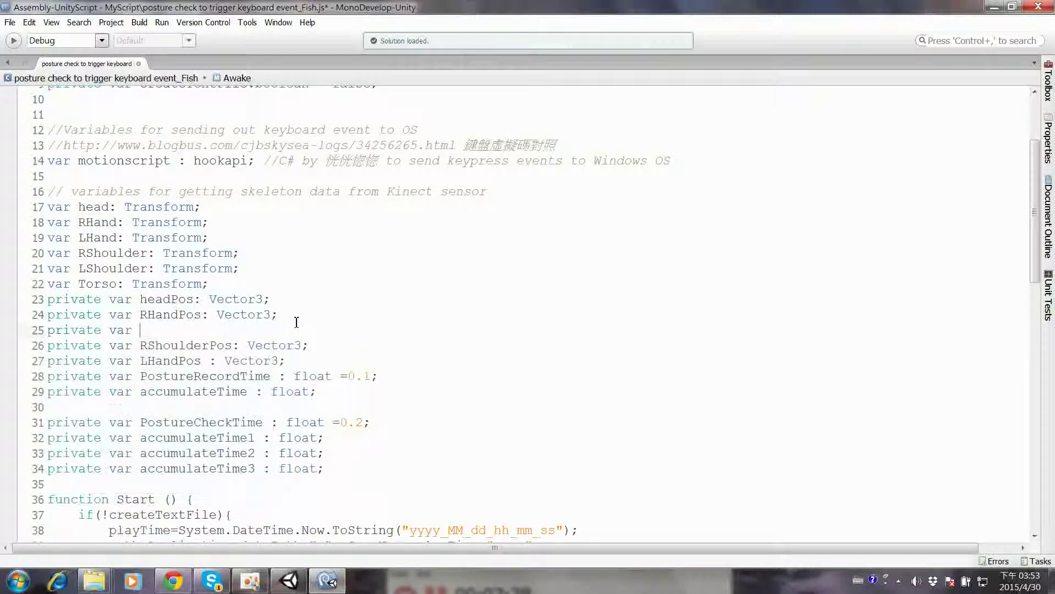
type("L")
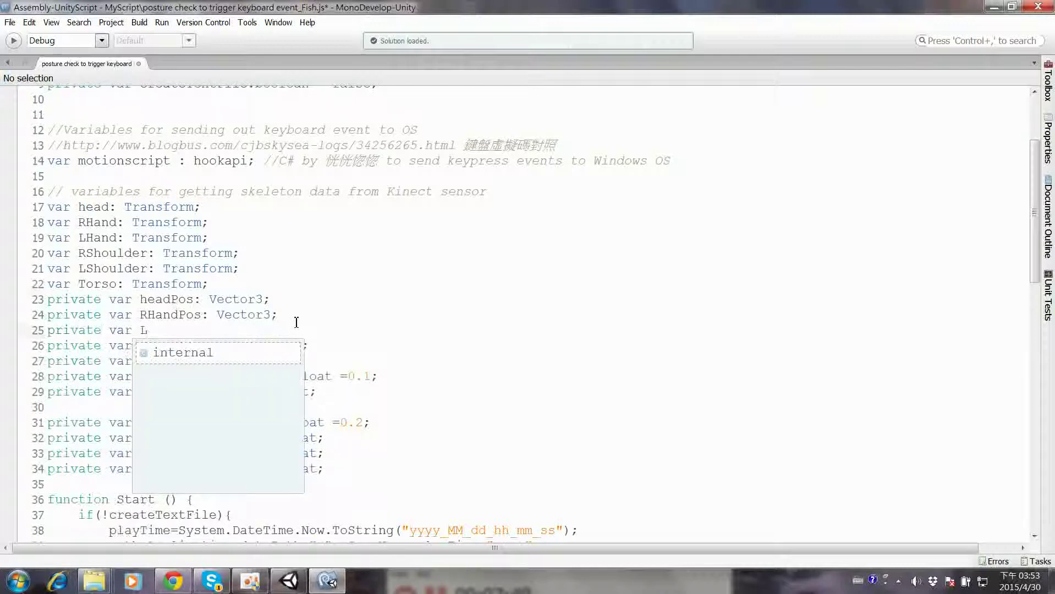
type("HandP")
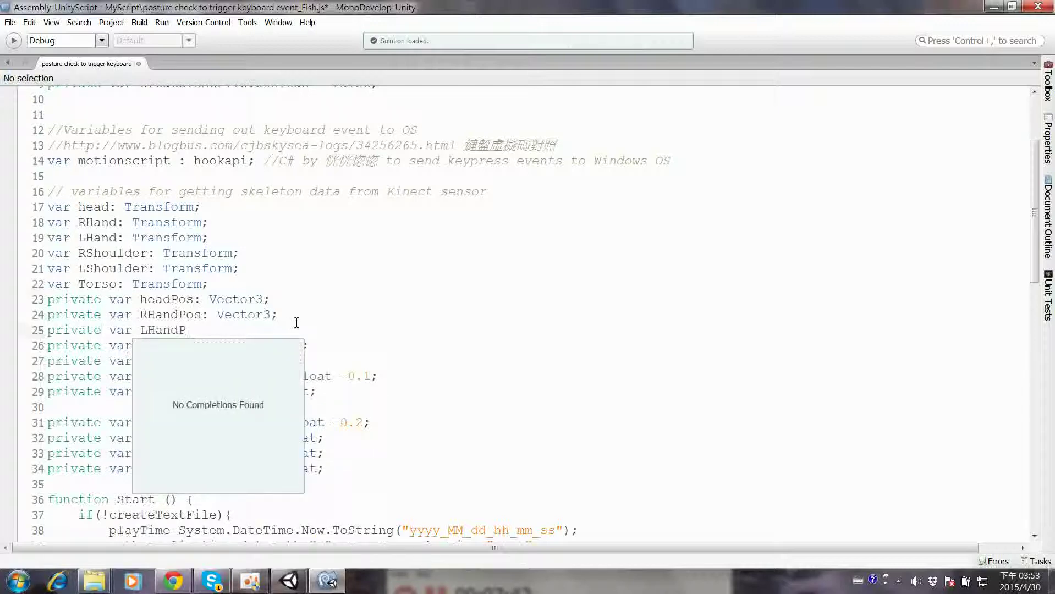
type("os: v")
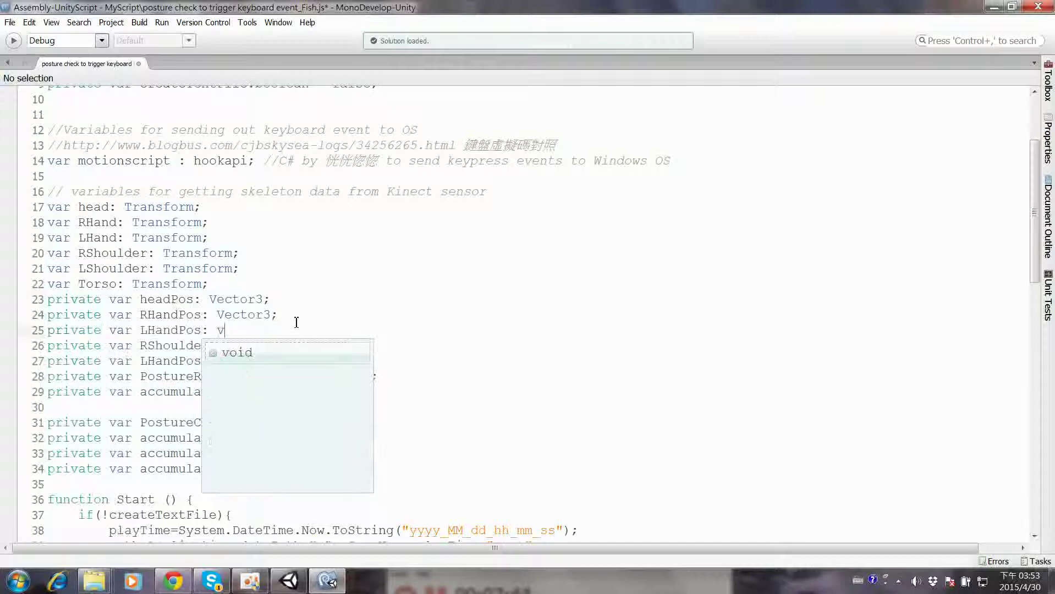
type("ec")
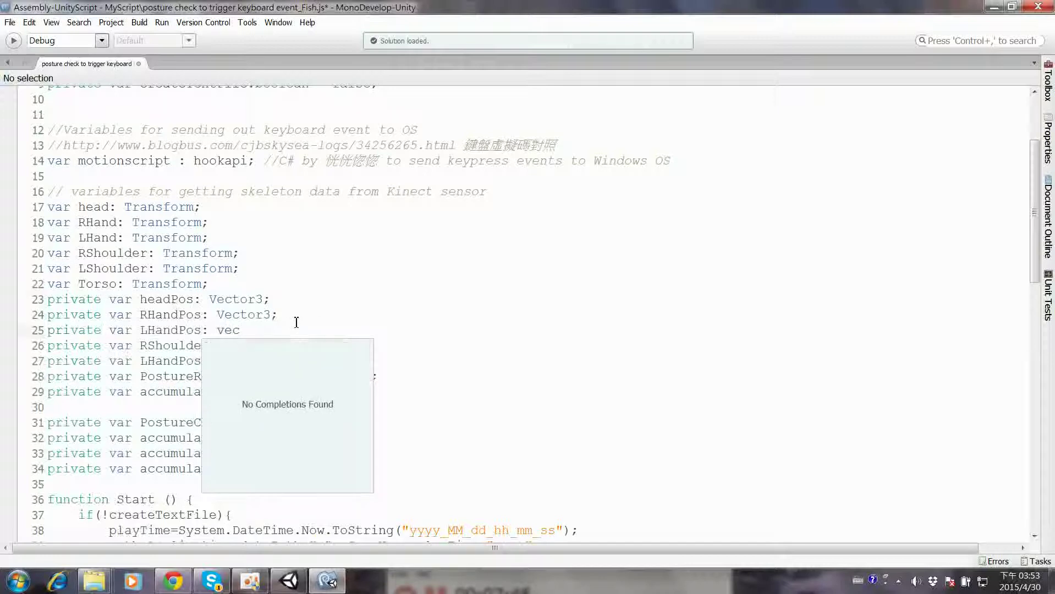
key("BackSpace")
key("BackSpace")
key("BackSpace")
type("Ve")
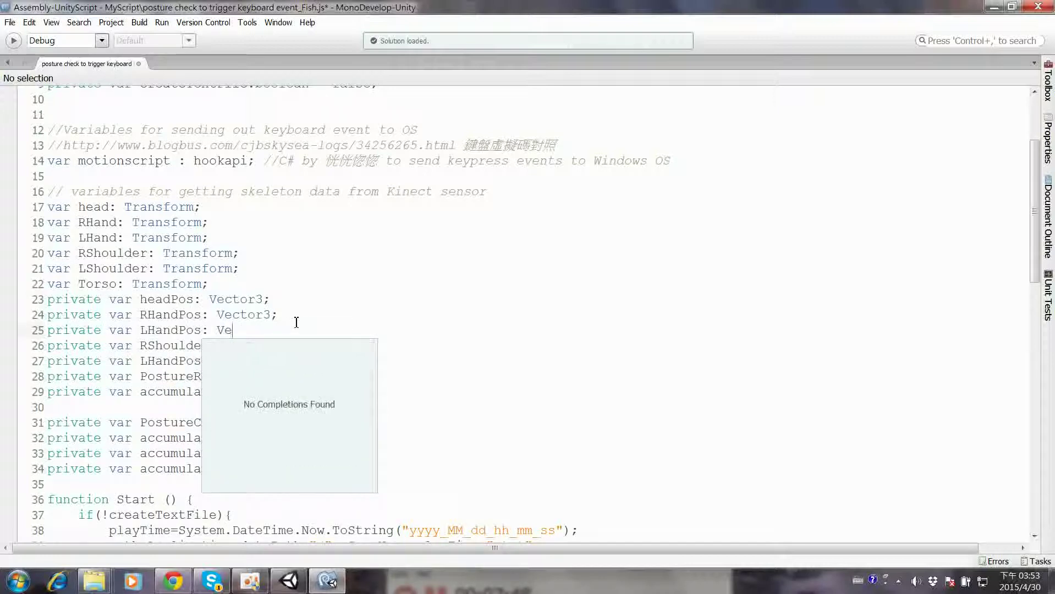
type("ctor")
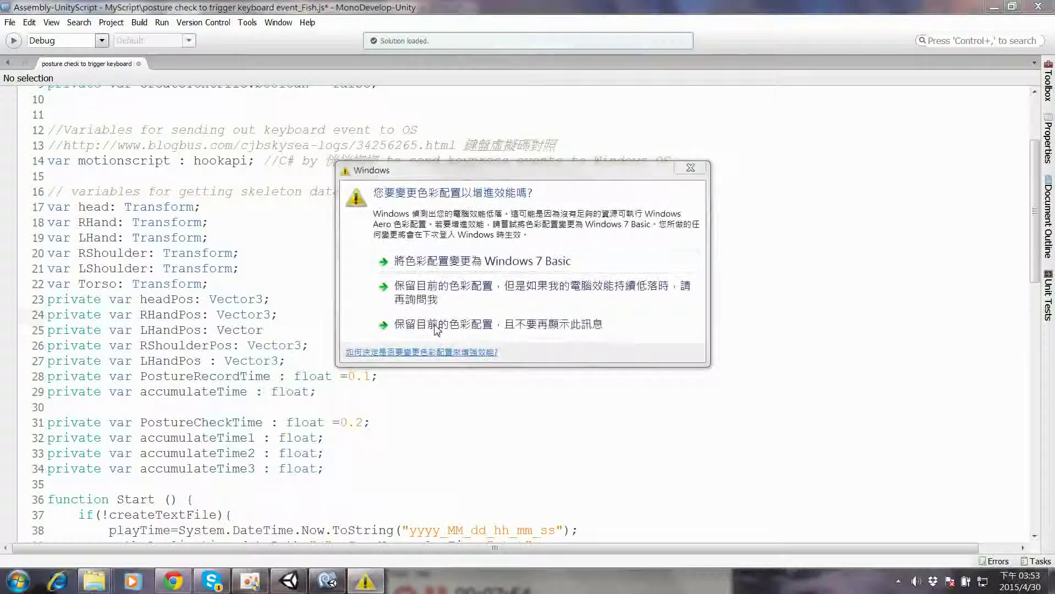
left_click(436, 326)
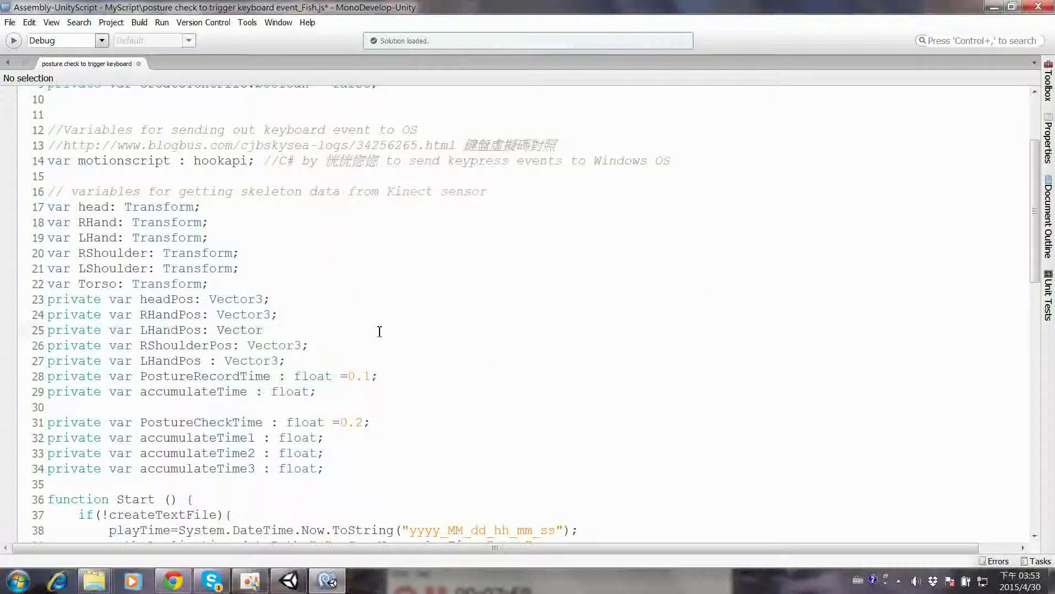
type("3;")
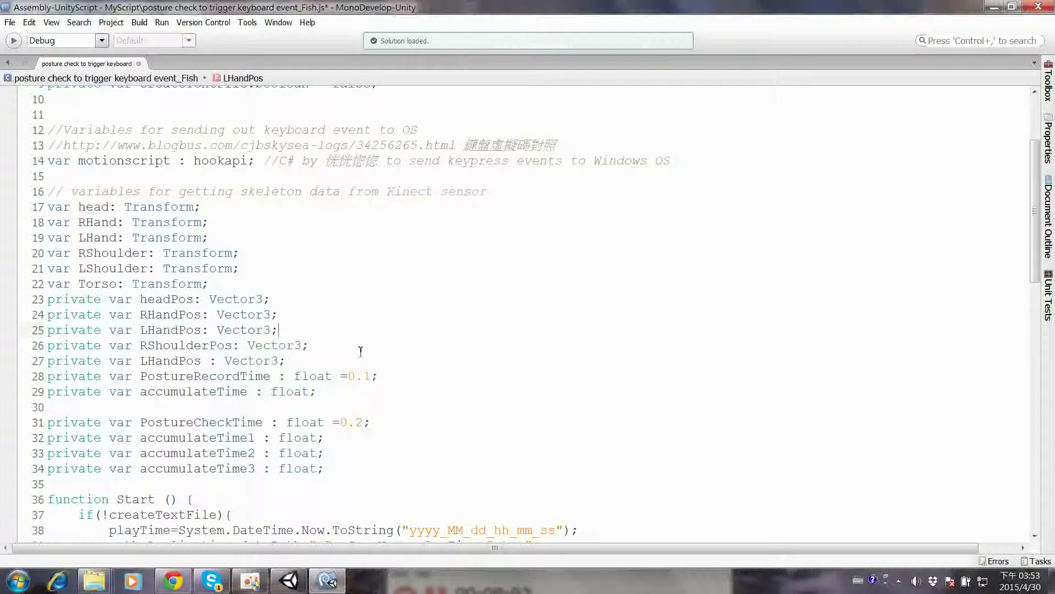
- Delete the duplicate LHandPos line and declare 'private var LShoulderPos: Vector3;' after RShoulderPos
left_click(295, 360)
left_click_drag(295, 360, 42, 362)
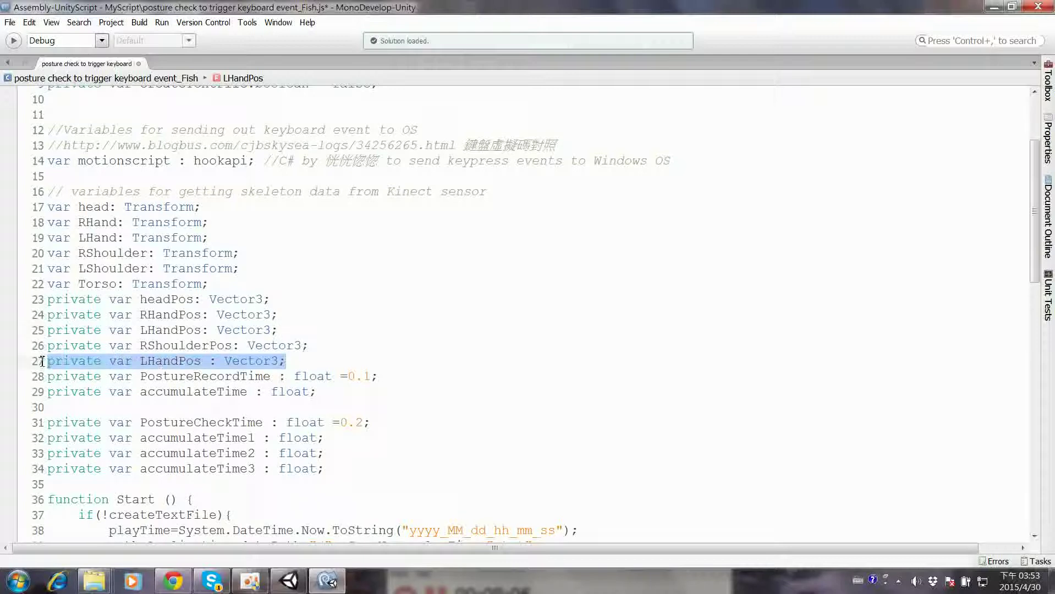
key("BackSpace")
key("BackSpace")
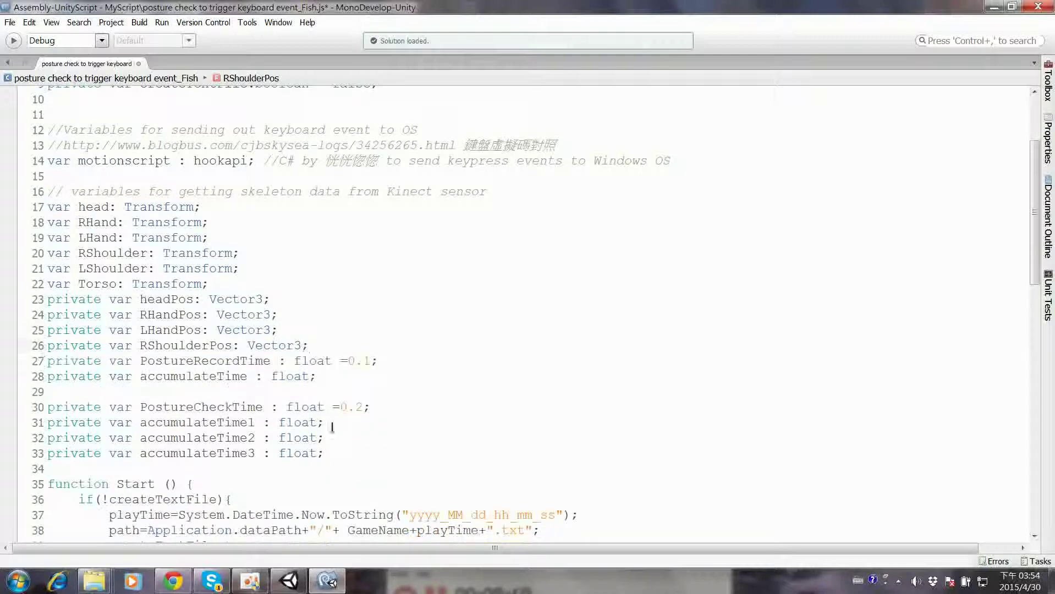
key("Return")
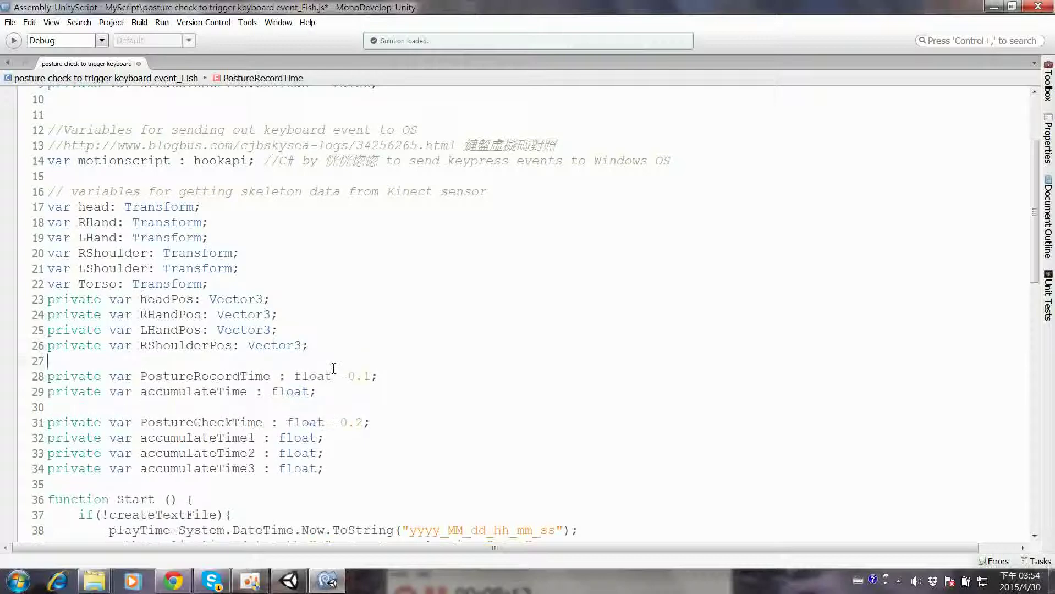
type("pri")
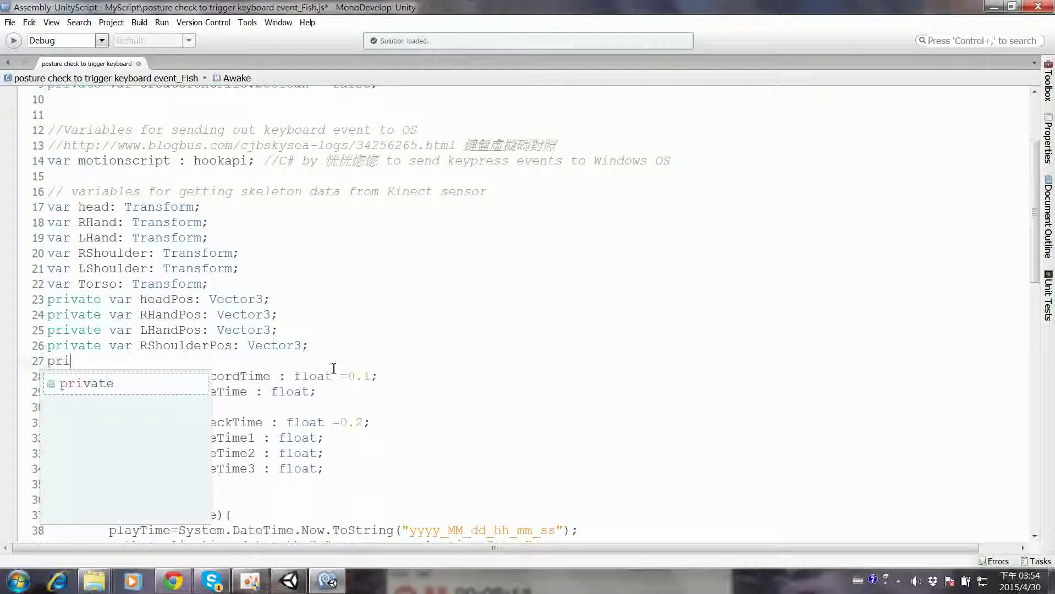
type("vate ")
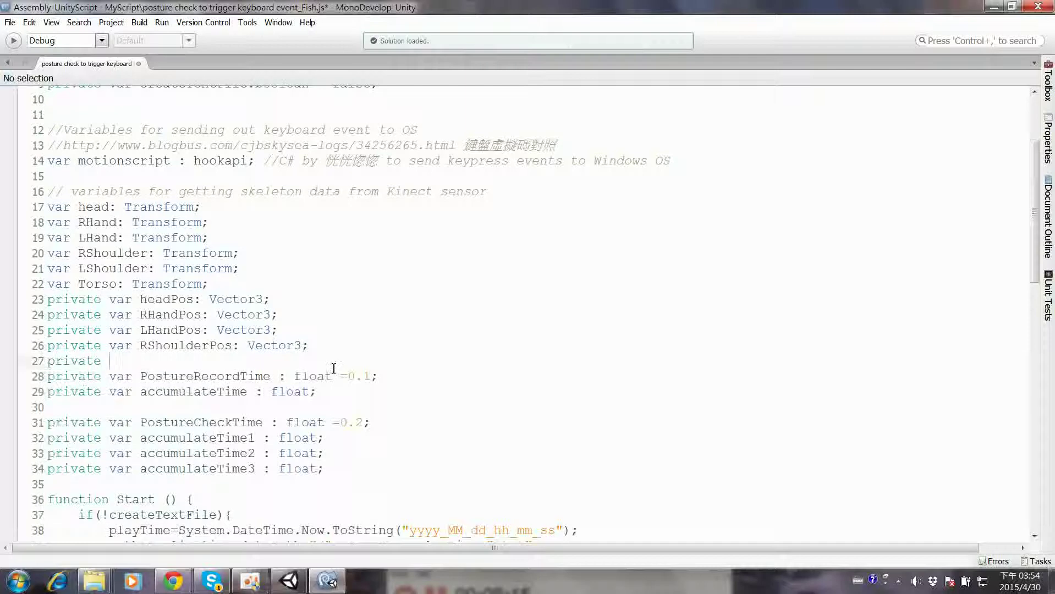
type("var L")
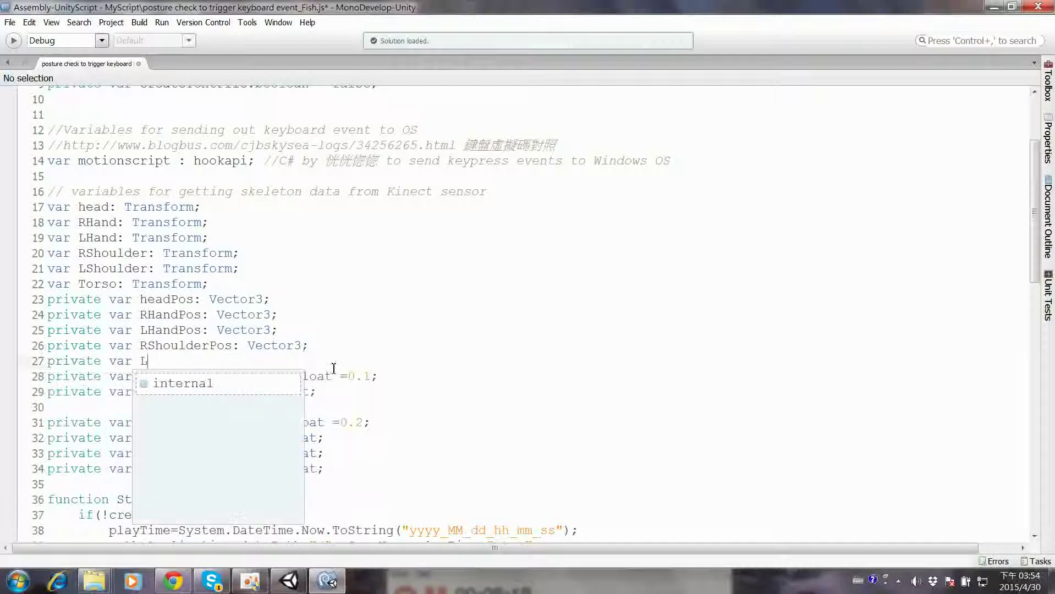
type("Shoul")
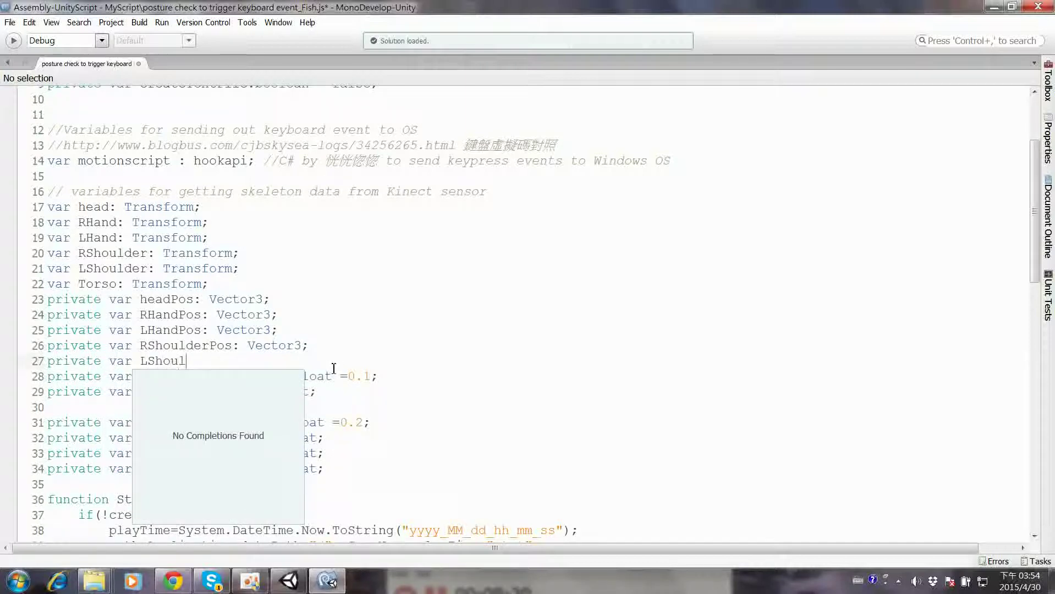
type("derPos: ")
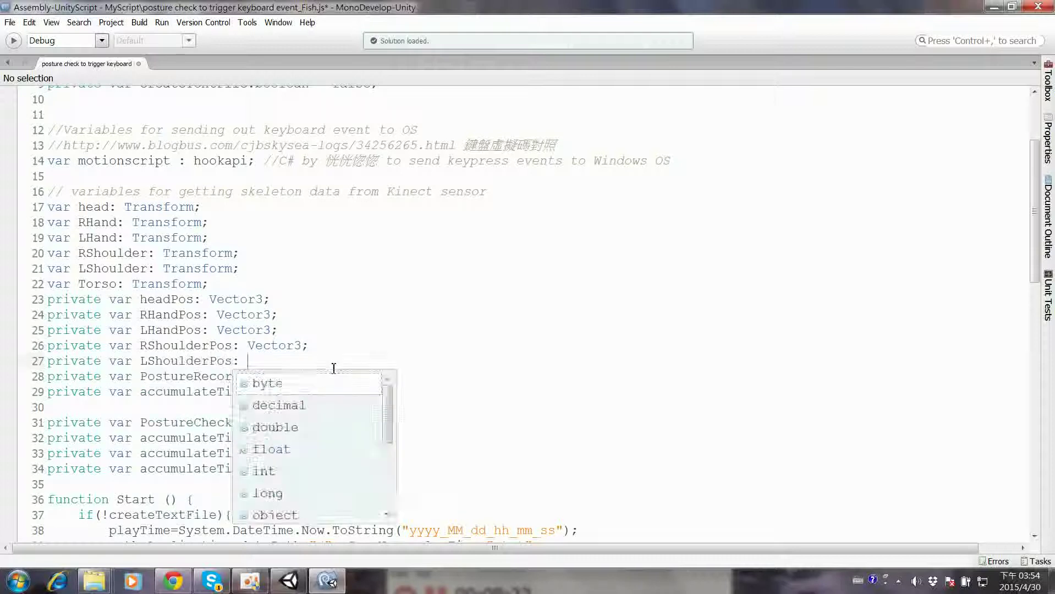
type("Ve")
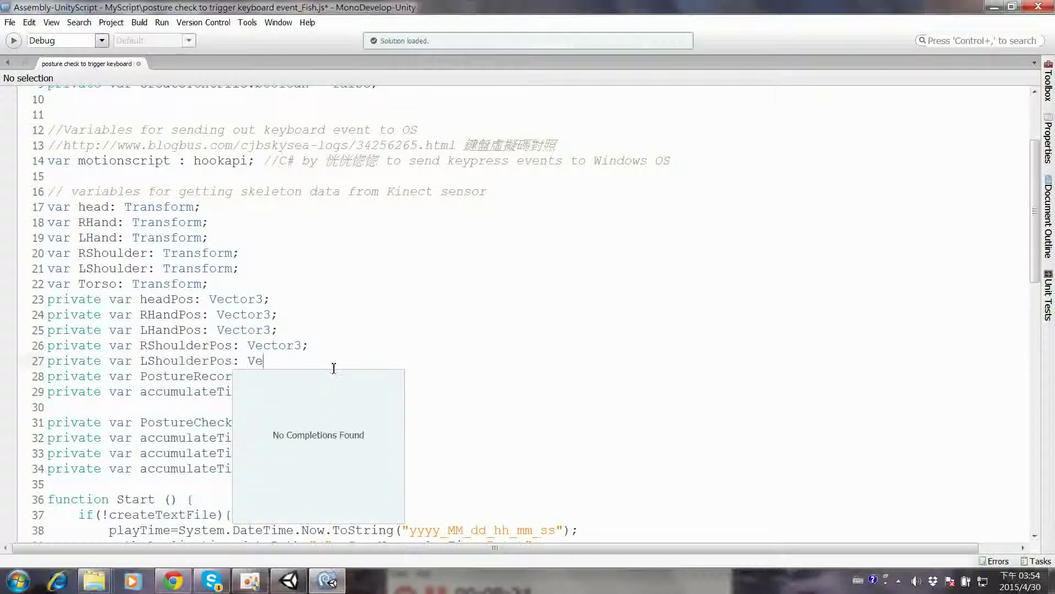
type("ctor3")
type(";")
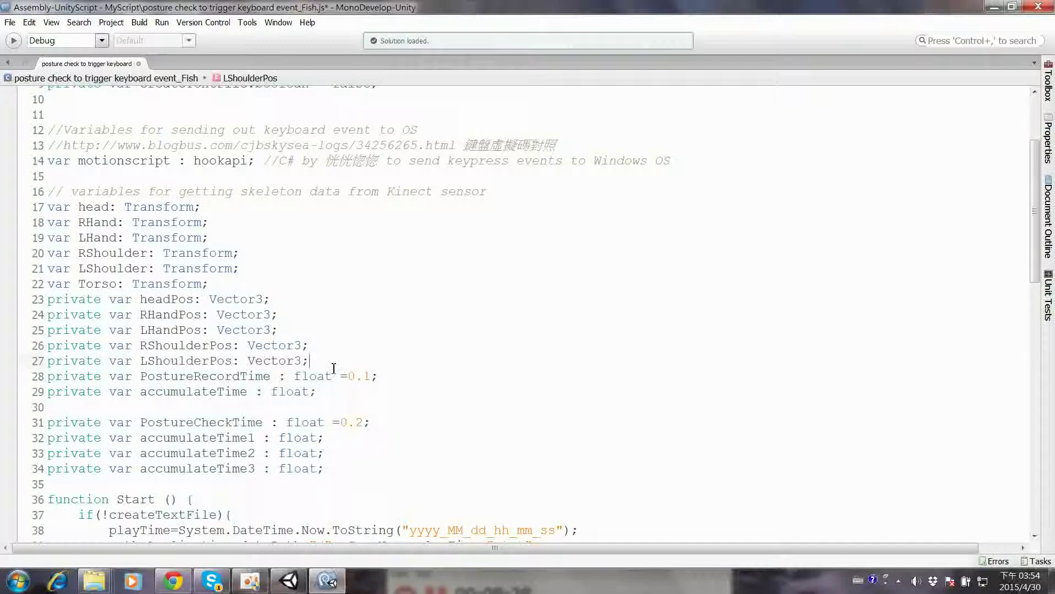
- Declare 'private var TorsoPos: Vector3;' after LShoulderPos, leaving a blank line
key("Return")
type("prin")
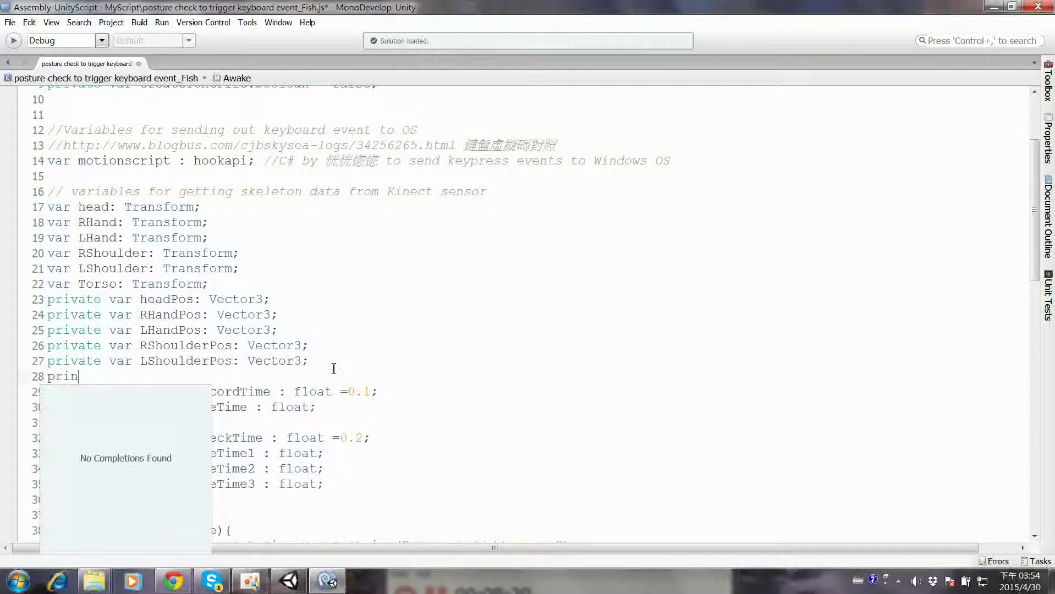
key("BackSpace")
type("vate ")
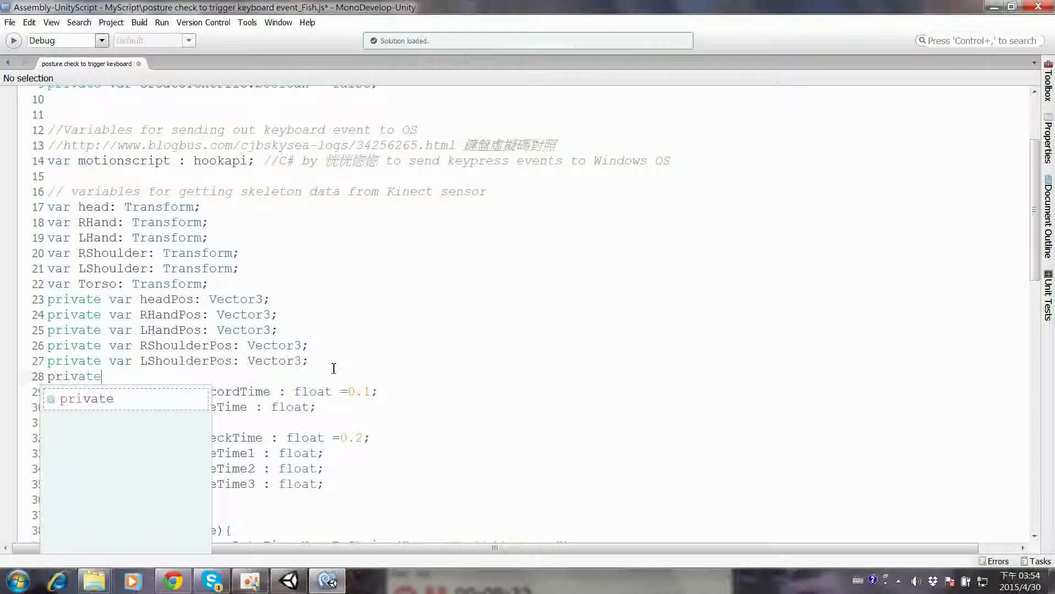
type("var ")
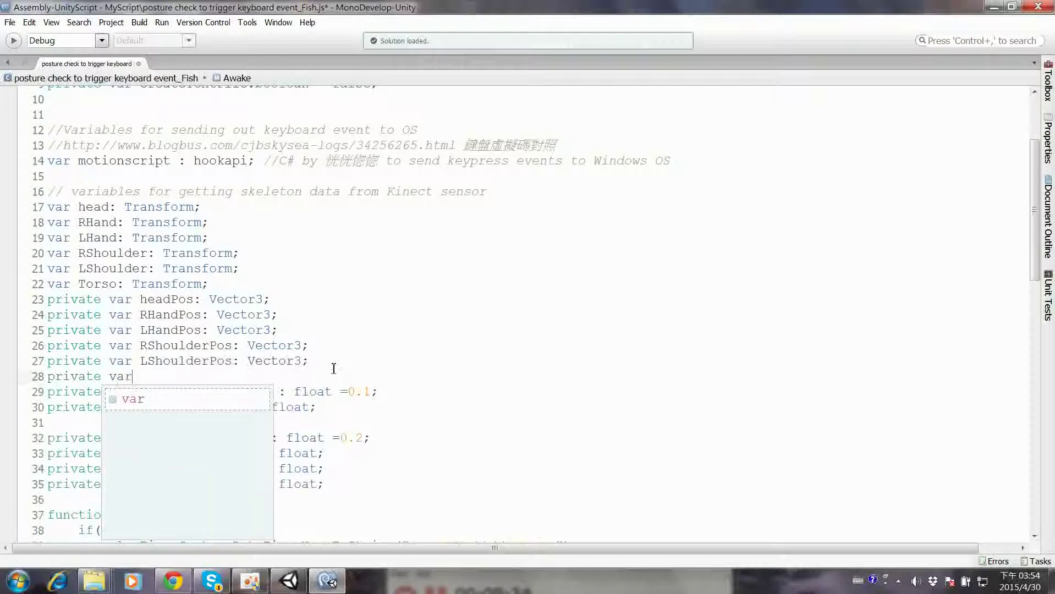
type("Tor")
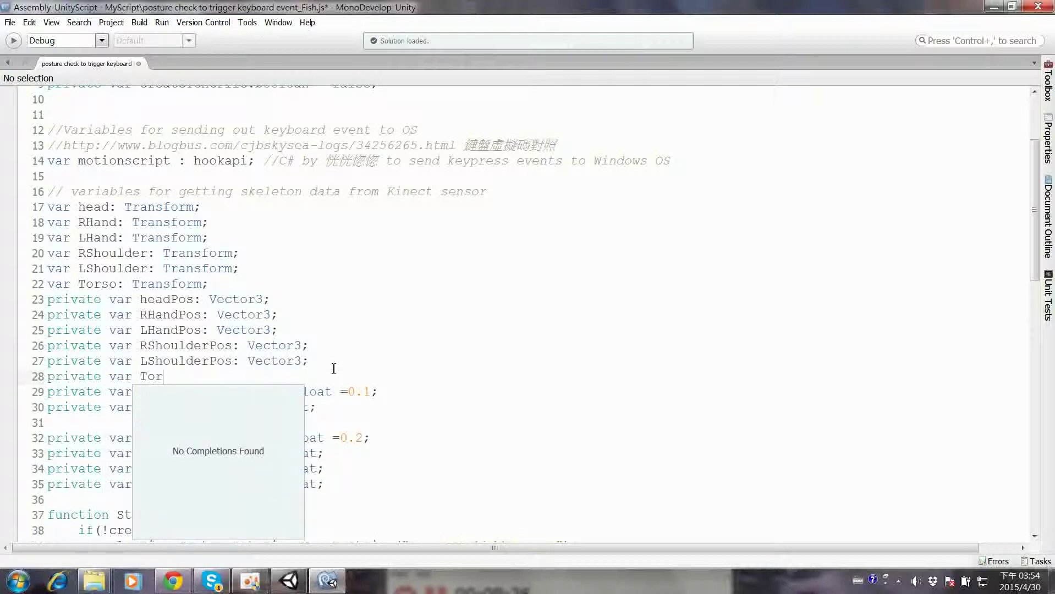
type("soPos: ")
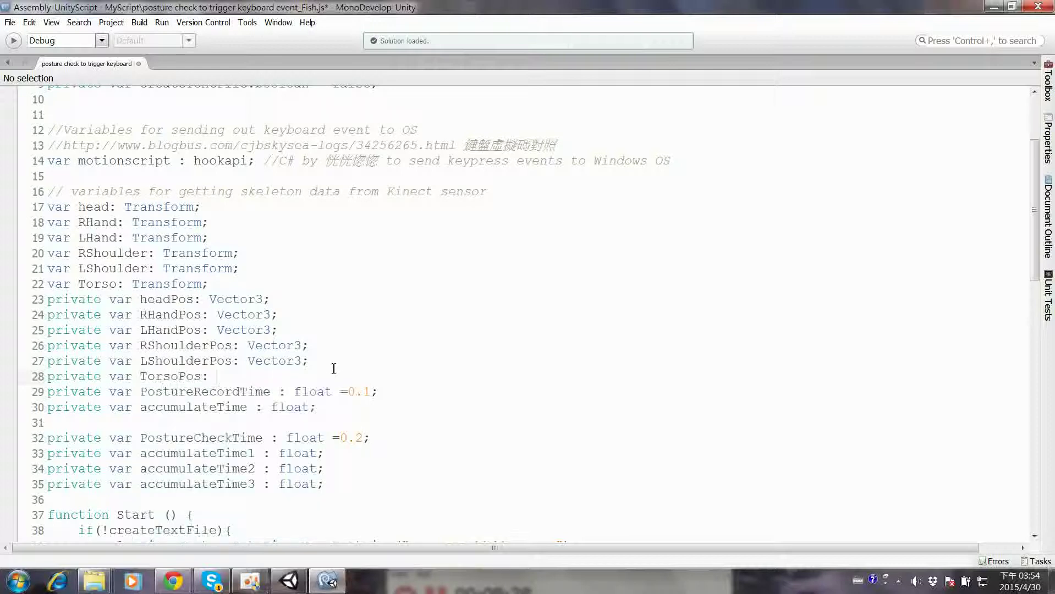
type("Vector")
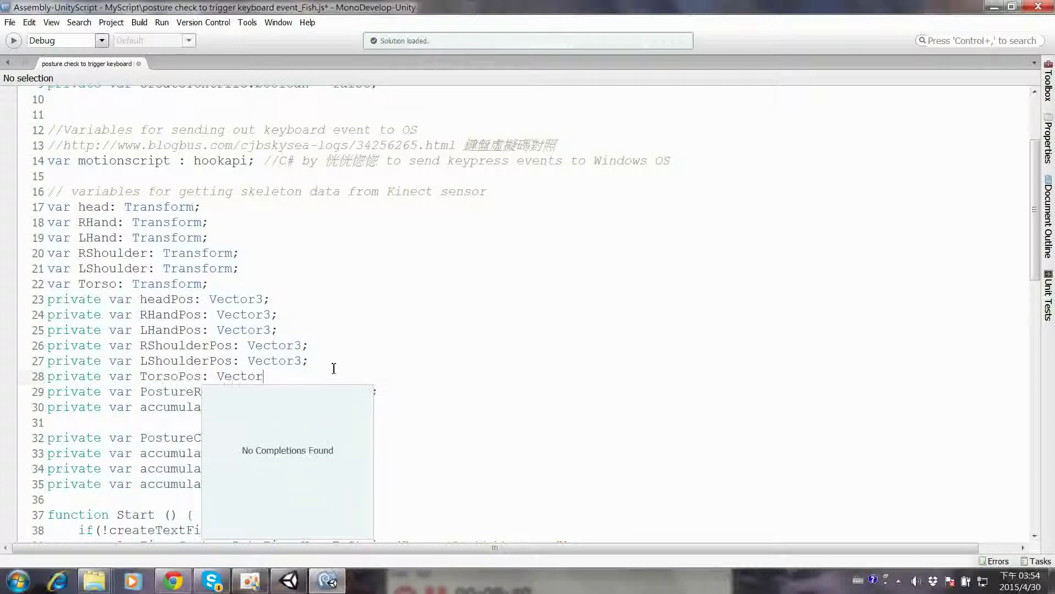
type("3;")
key("Return")
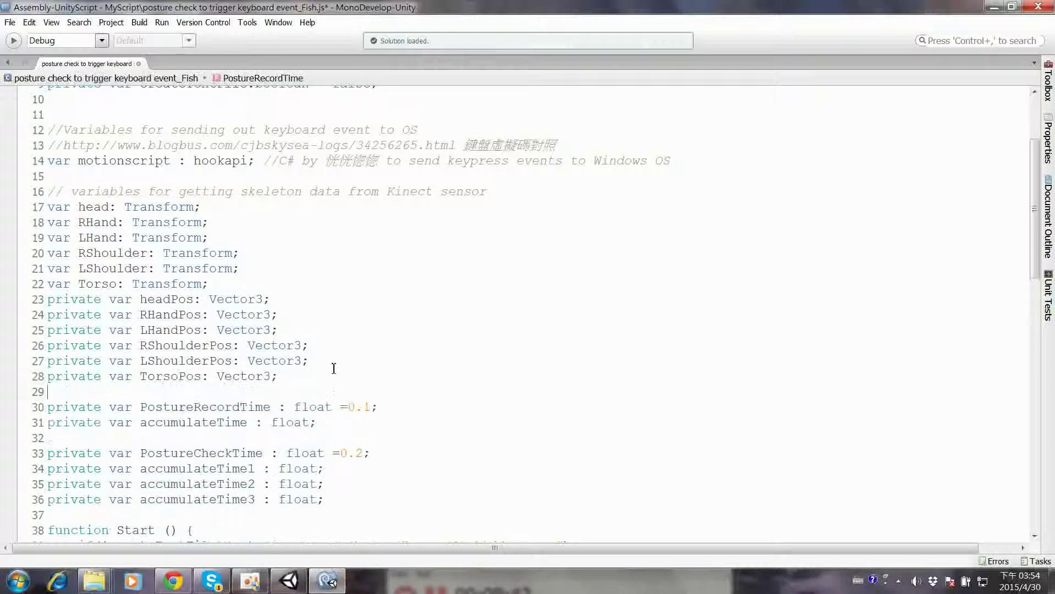
left_click(360, 423)
left_click(51, 212)
left_click_drag(50, 213, 226, 287)
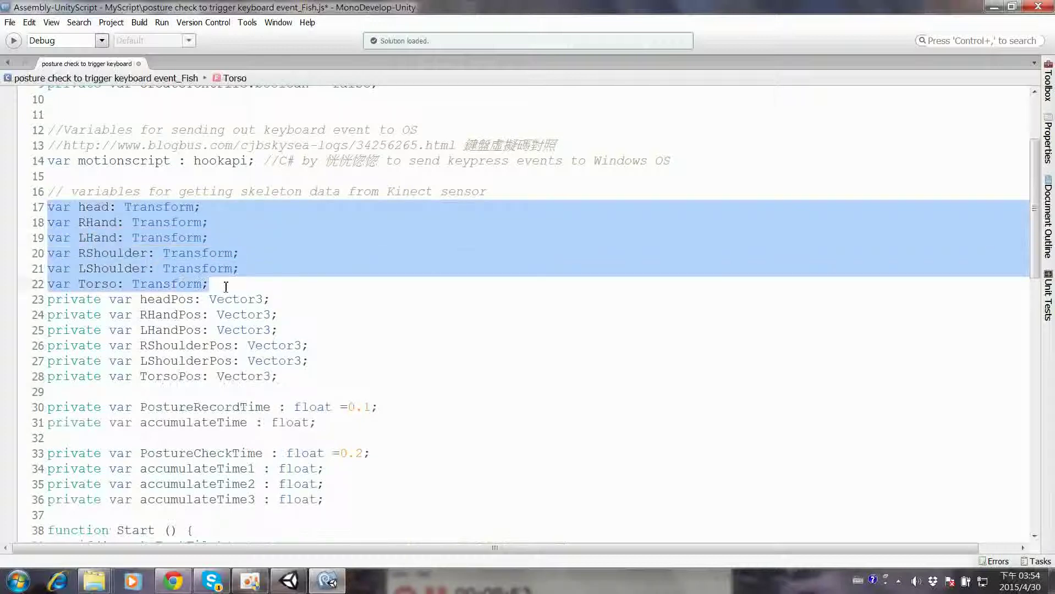
left_click(116, 309)
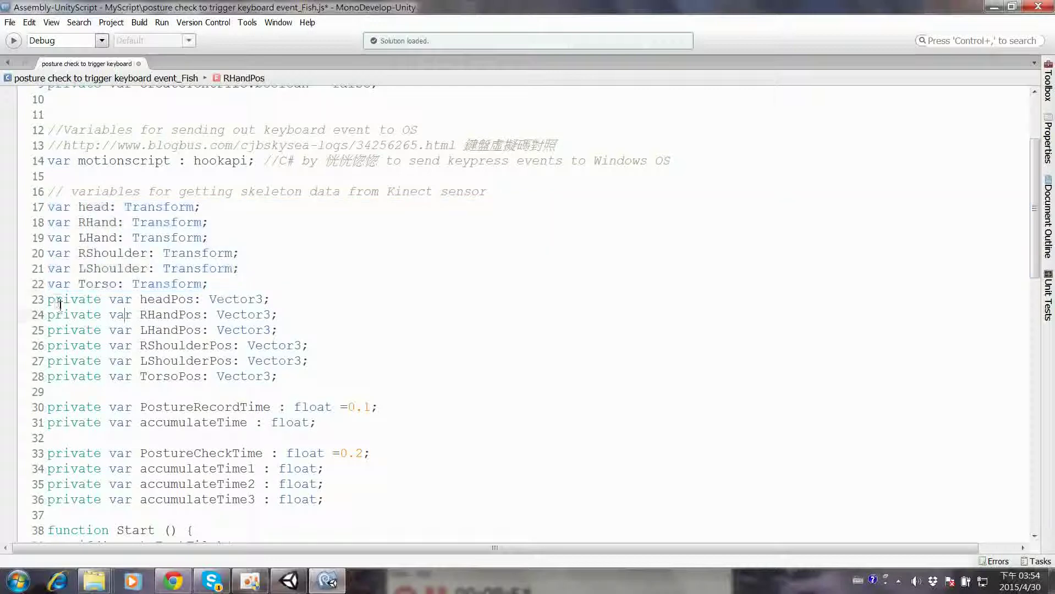
mouse_move(140, 315)
left_mouse_down()
mouse_move(198, 346)
mouse_move(154, 331)
left_mouse_up()
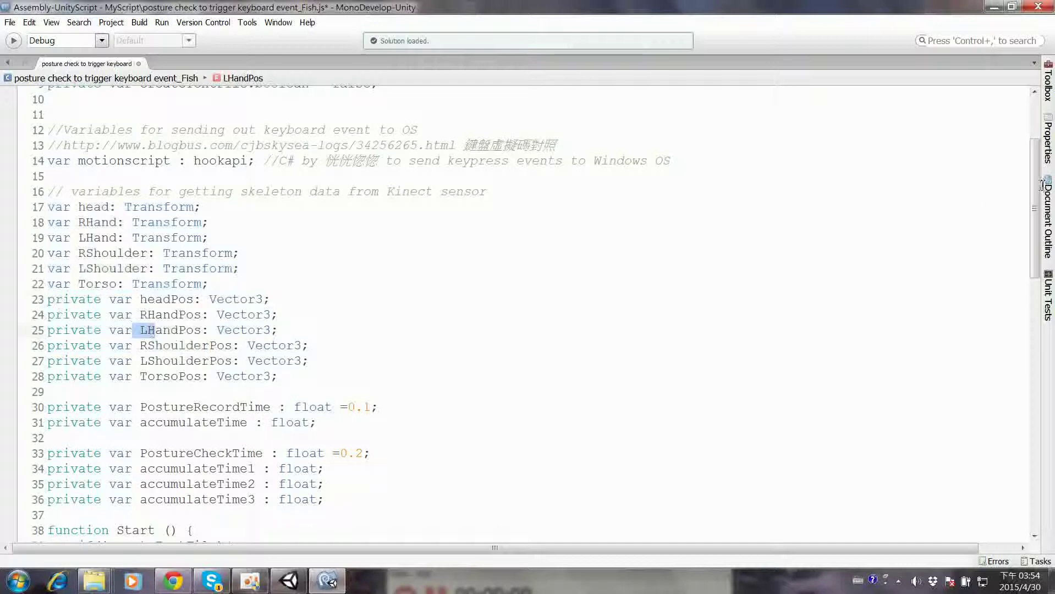
left_click_drag(1037, 185, 1026, 298)
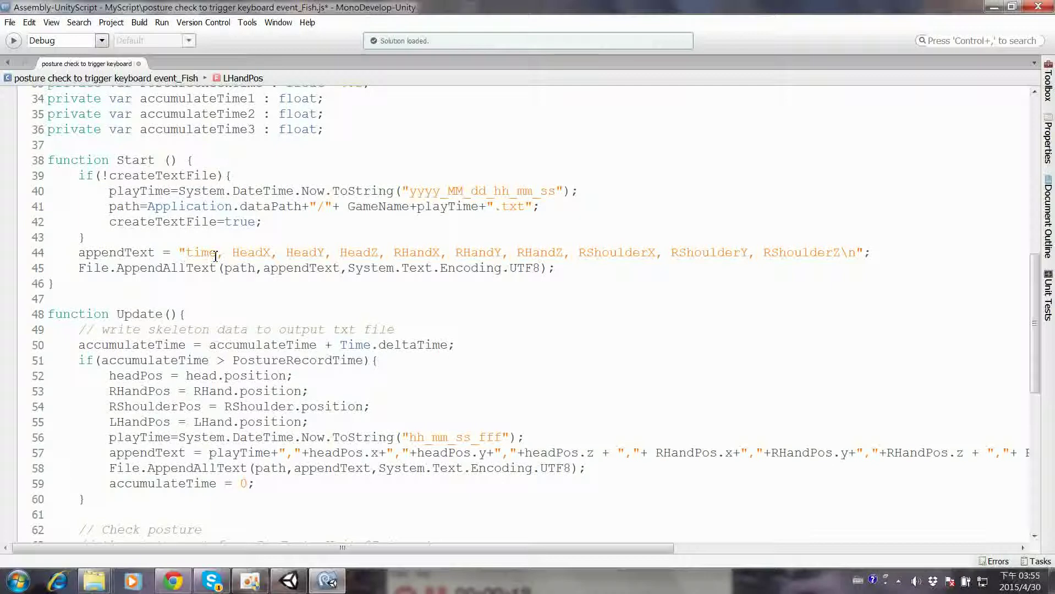
- Delete the HeadX/Y/Z and RShoulder columns from the line 44 header string
left_click_drag(232, 254, 393, 258)
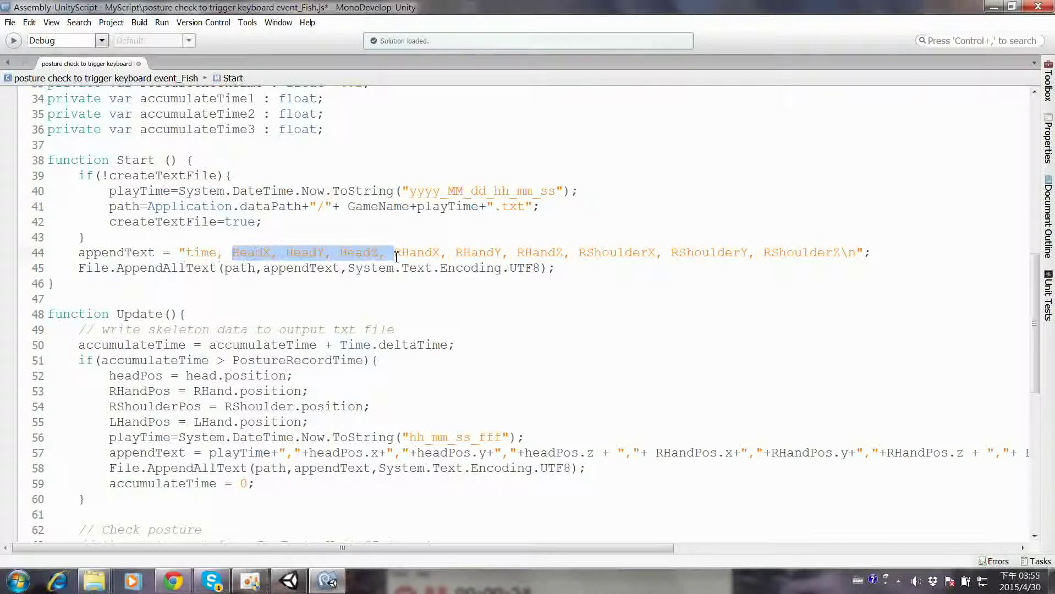
key("Delete")
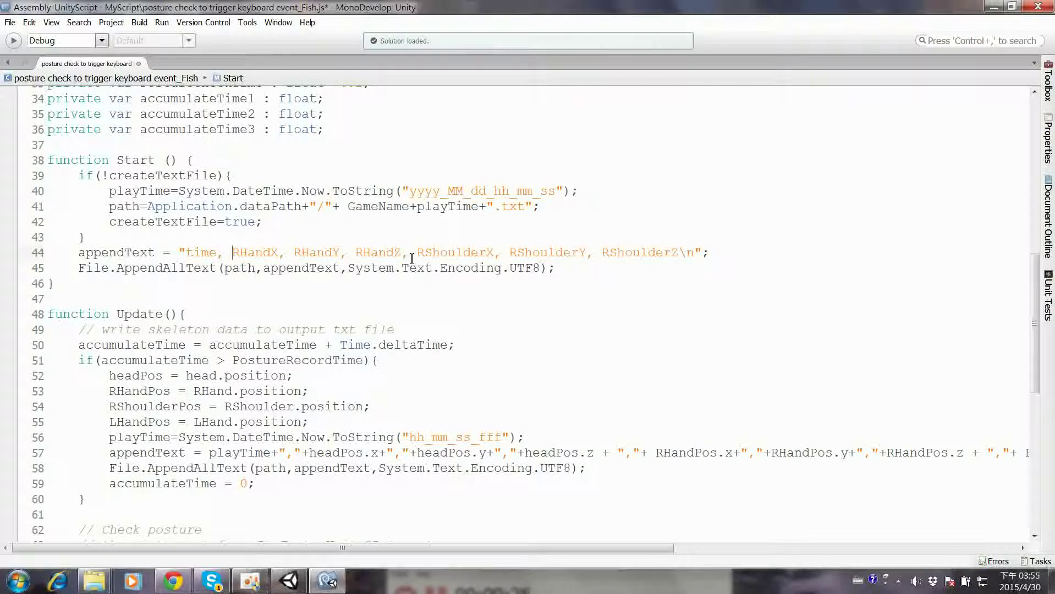
left_click_drag(417, 252, 682, 252)
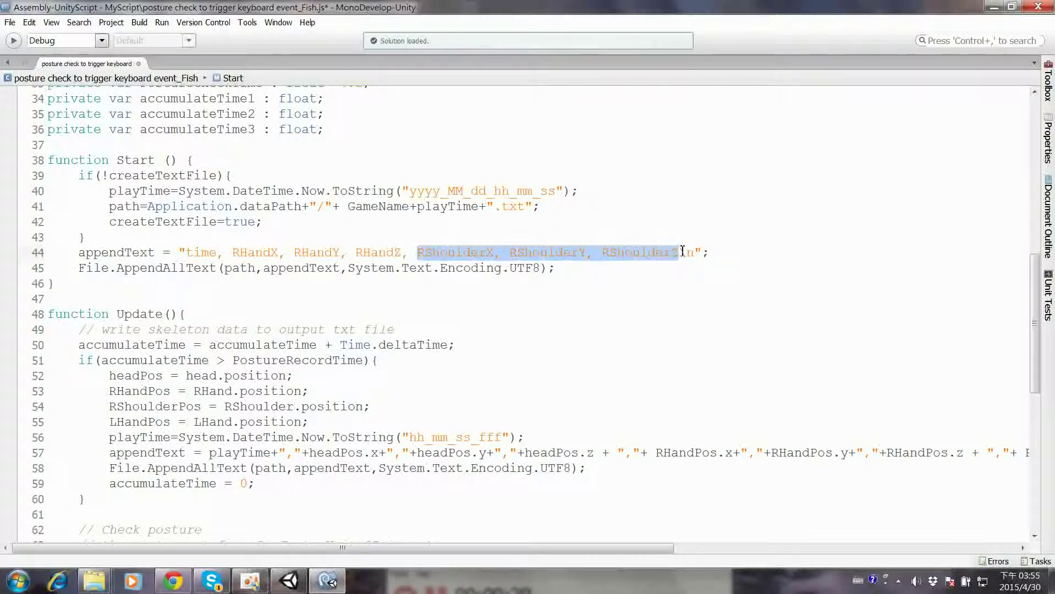
key("Delete")
key("BackSpace")
key("BackSpace")
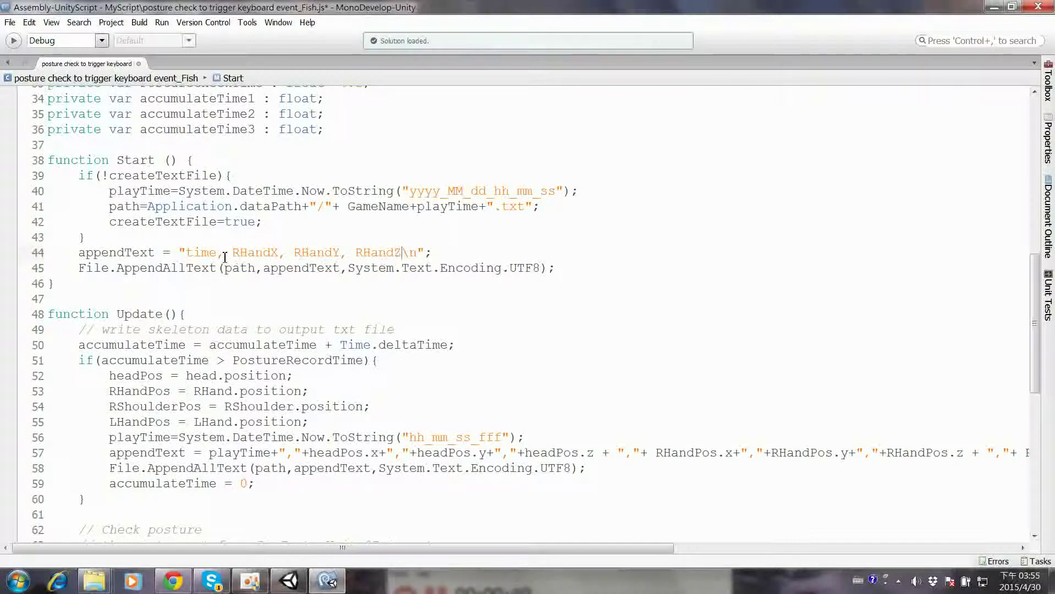
left_click(231, 302)
left_click(323, 378)
left_click_drag(116, 377, 159, 379)
left_click(205, 378)
- Write 'LHandPos = LHand.position;' on a new line below the RHandPos assignment
left_click(326, 392)
key("Return")
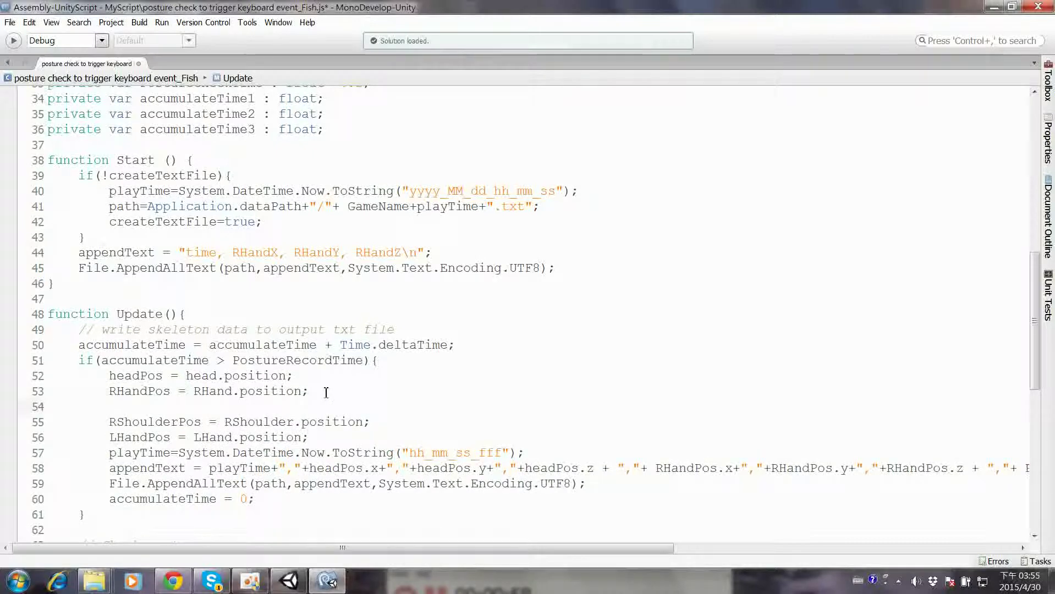
type("Lh")
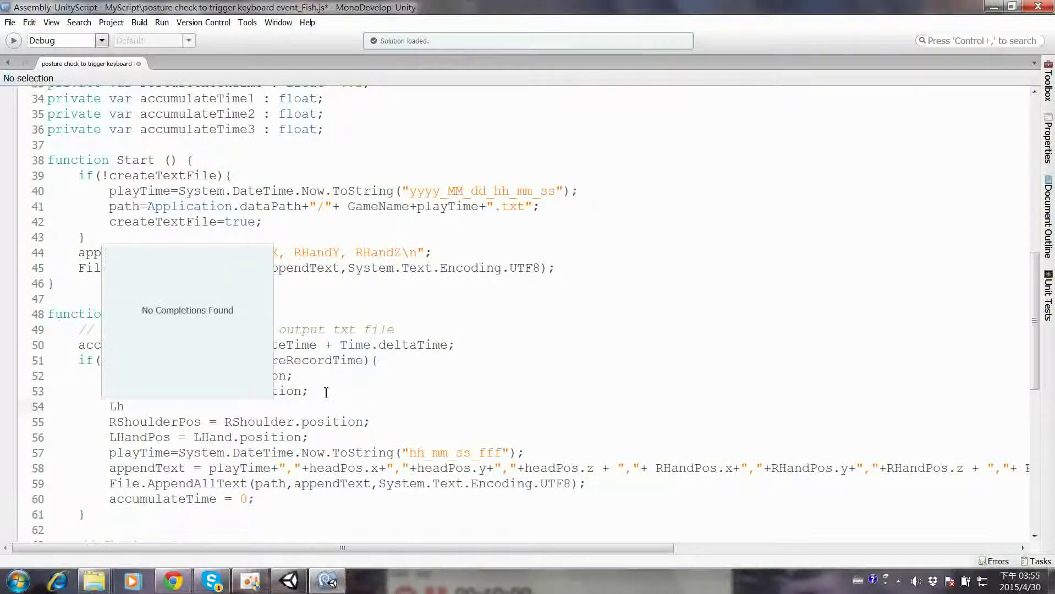
key("BackSpace")
type("Han")
type("d")
left_click(357, 270)
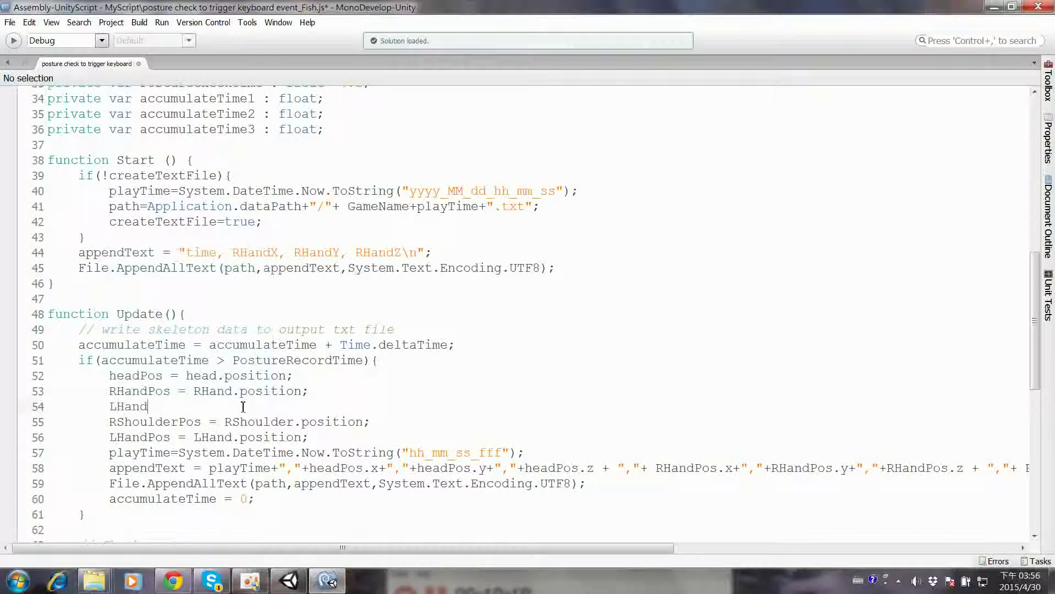
type("Pos")
type("e = ")
type("LHand")
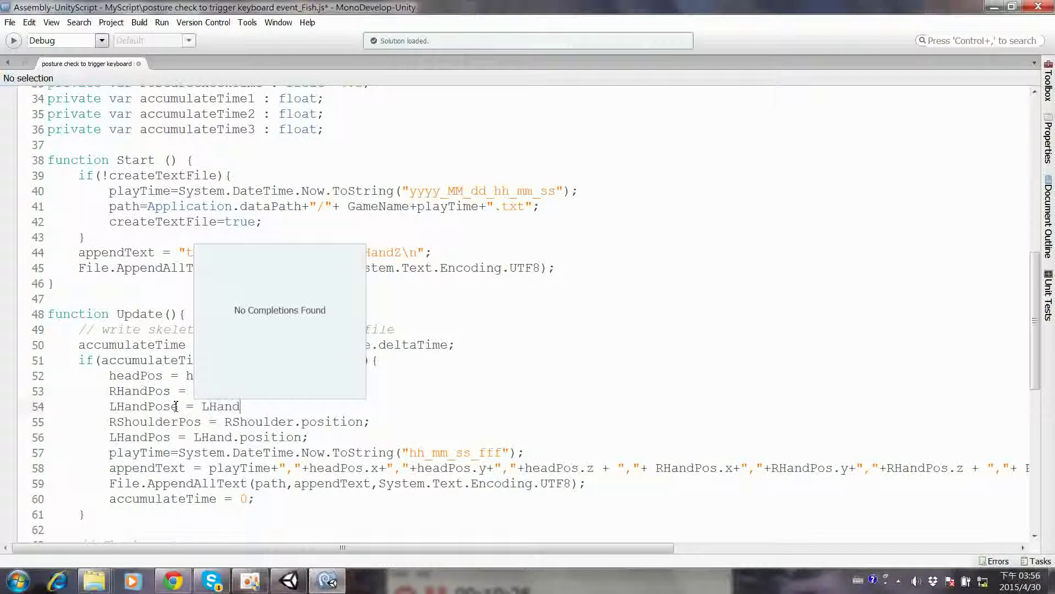
left_click(176, 406)
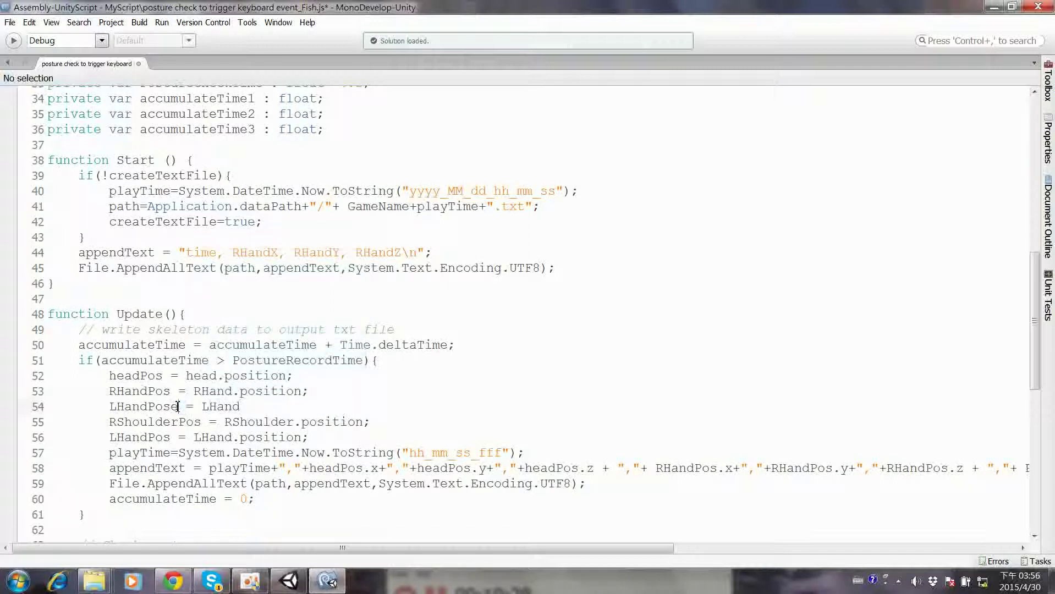
key("BackSpace")
type("osi")
type("tion;")
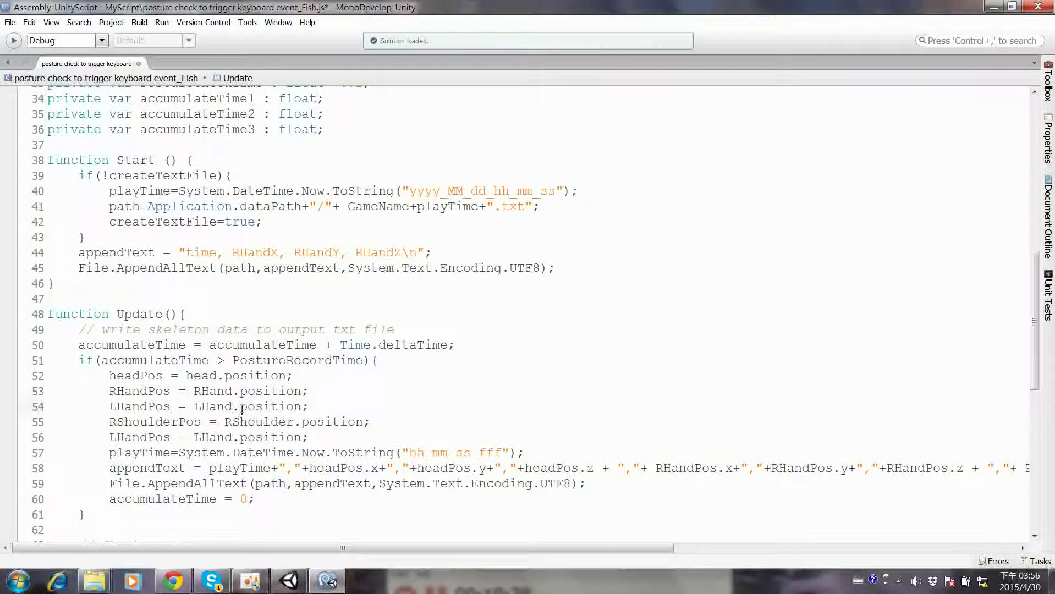
left_click(377, 422)
- Copy the RShoulderPos line as 'LShoulderPos = LShoulder.position;' and delete the duplicate LHandPos line
left_click_drag(373, 422, 112, 426)
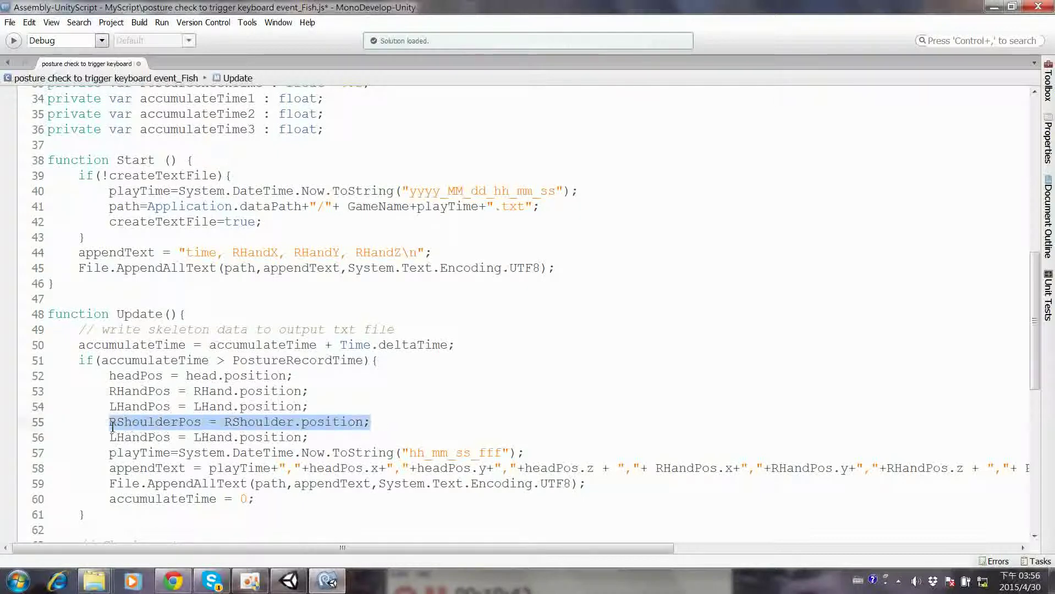
left_click(381, 427)
key("Return")
type("RShoulderPos = RShoulder.position;")
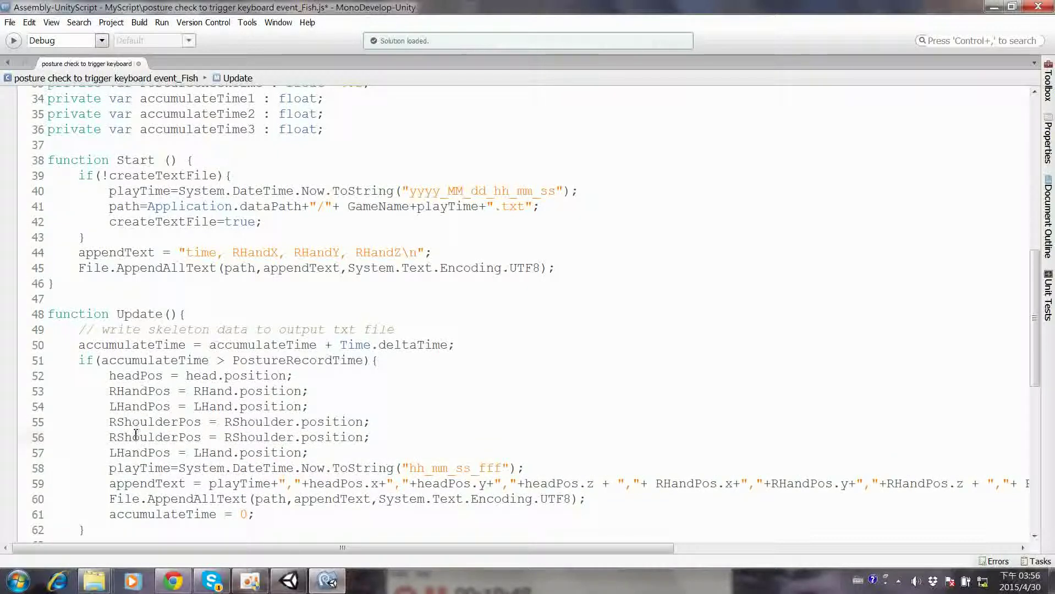
left_click(117, 438)
left_click_drag(110, 437, 118, 439)
type("L")
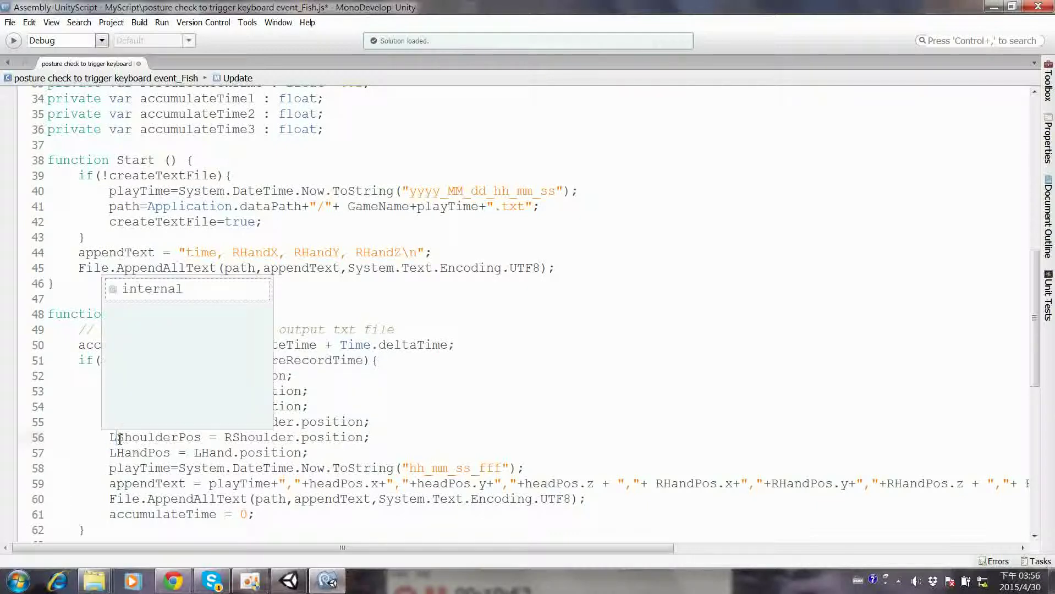
left_click(220, 438)
left_click_drag(224, 438, 232, 437)
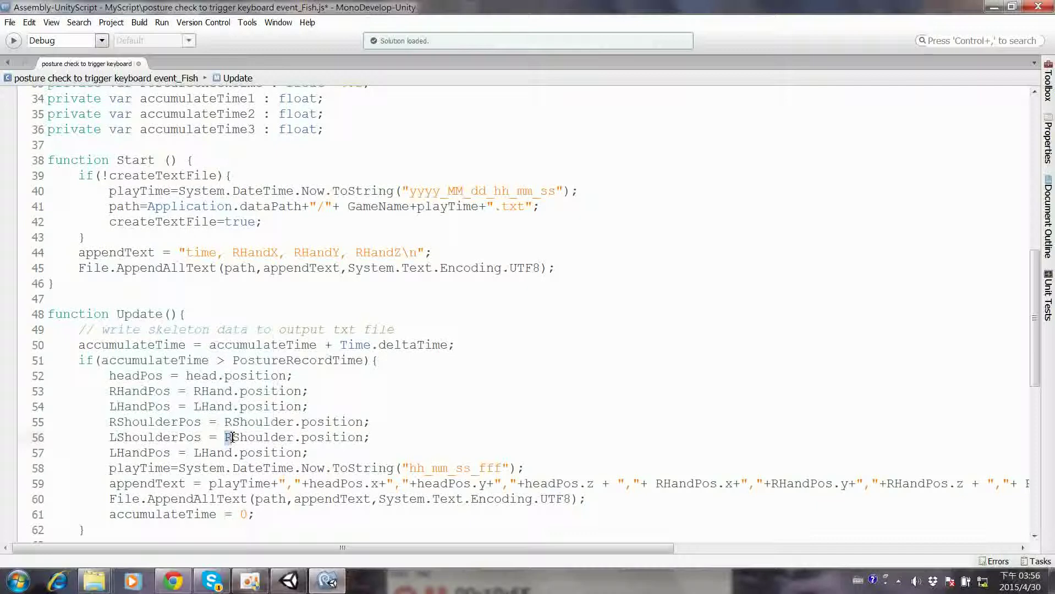
type("L")
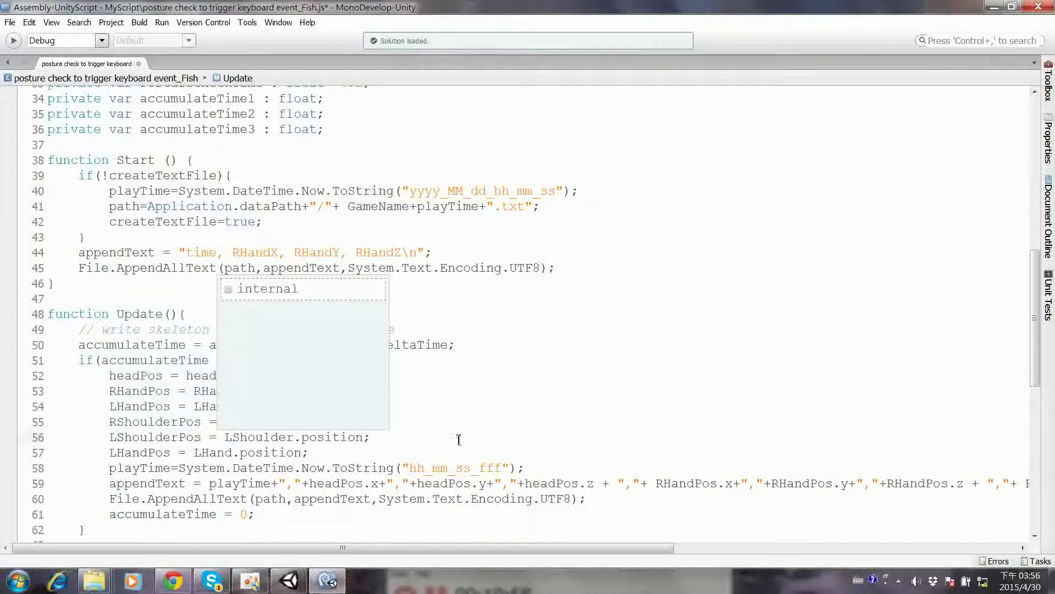
left_click(459, 439)
mouse_move(311, 452)
left_mouse_down()
mouse_move(87, 466)
mouse_move(87, 456)
left_mouse_up()
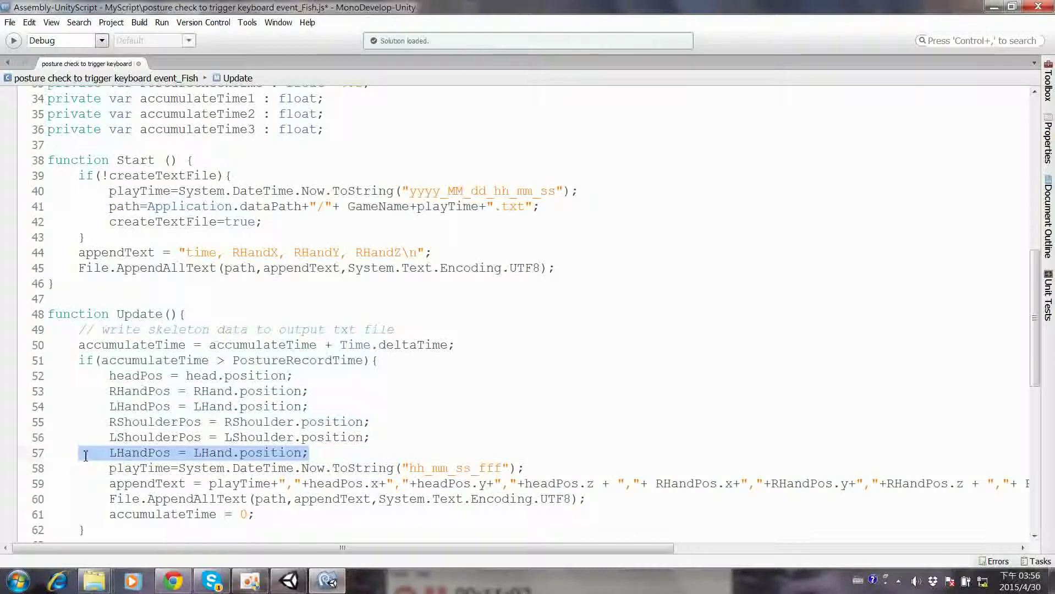
key("Delete")
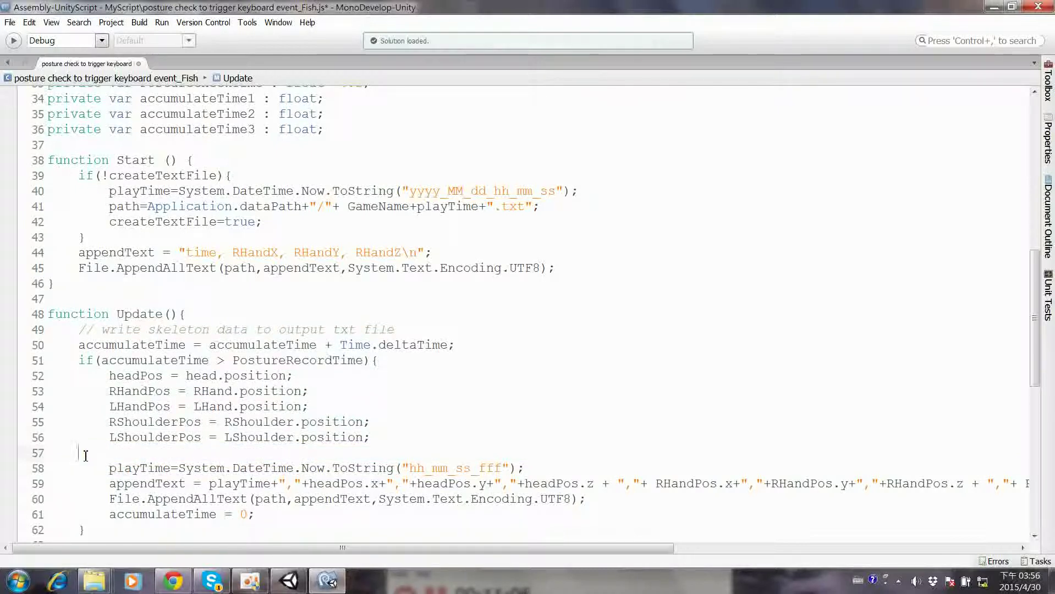
- Add 'TorsoPos = Torso.poistion;' on line 57 below the LShoulderPos assignment
left_click(383, 441)
key("Return")
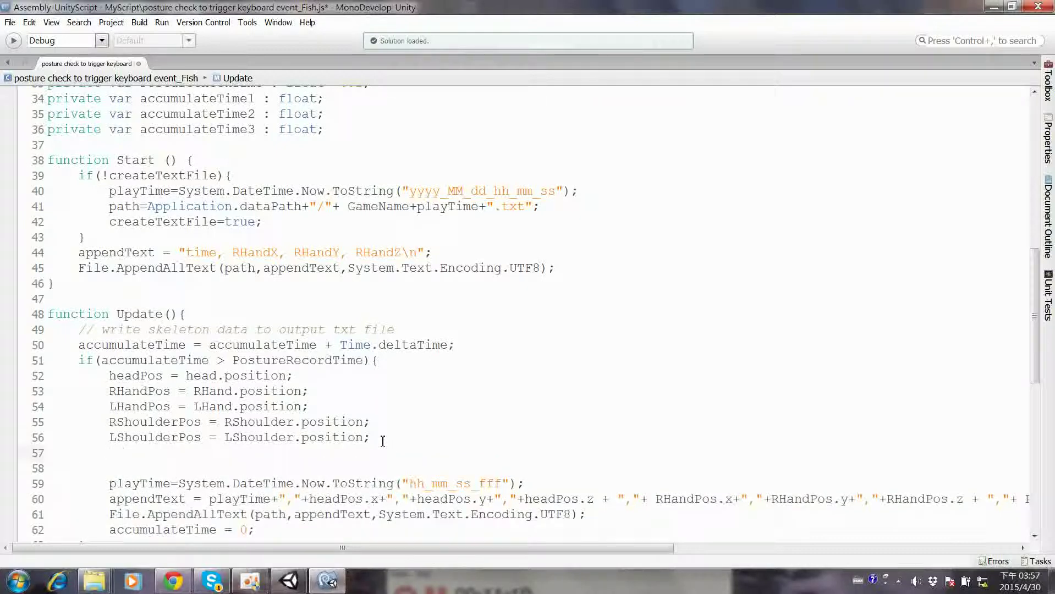
type("Torso")
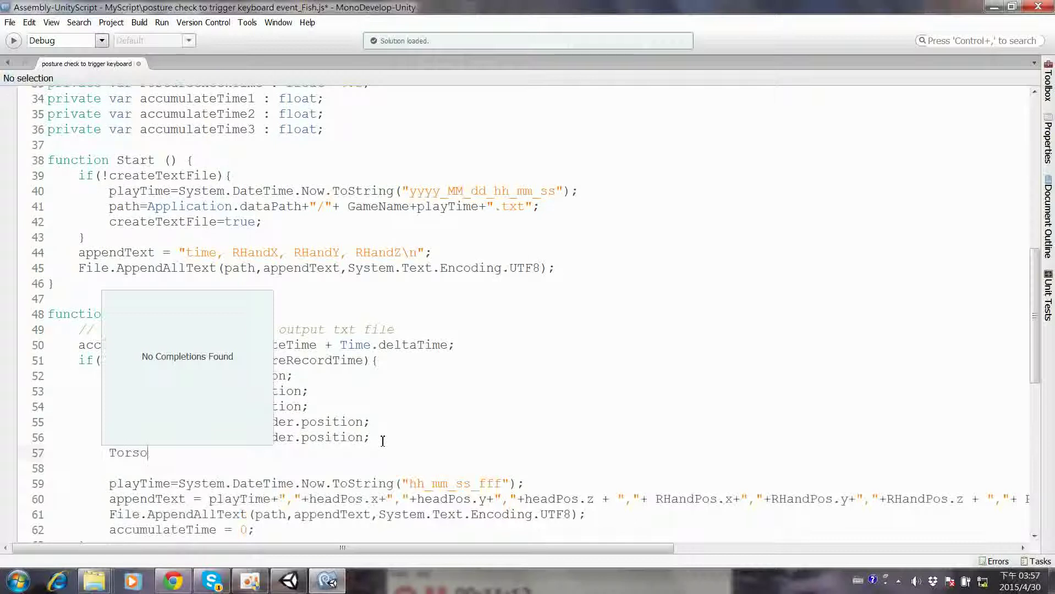
type("Pos =")
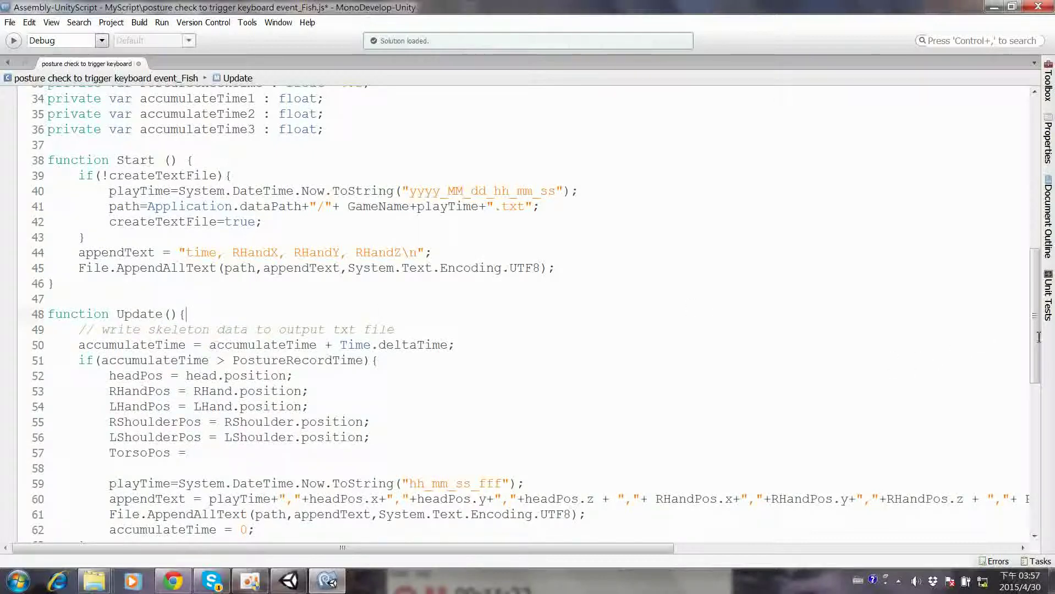
left_click_drag(1031, 337, 1032, 274)
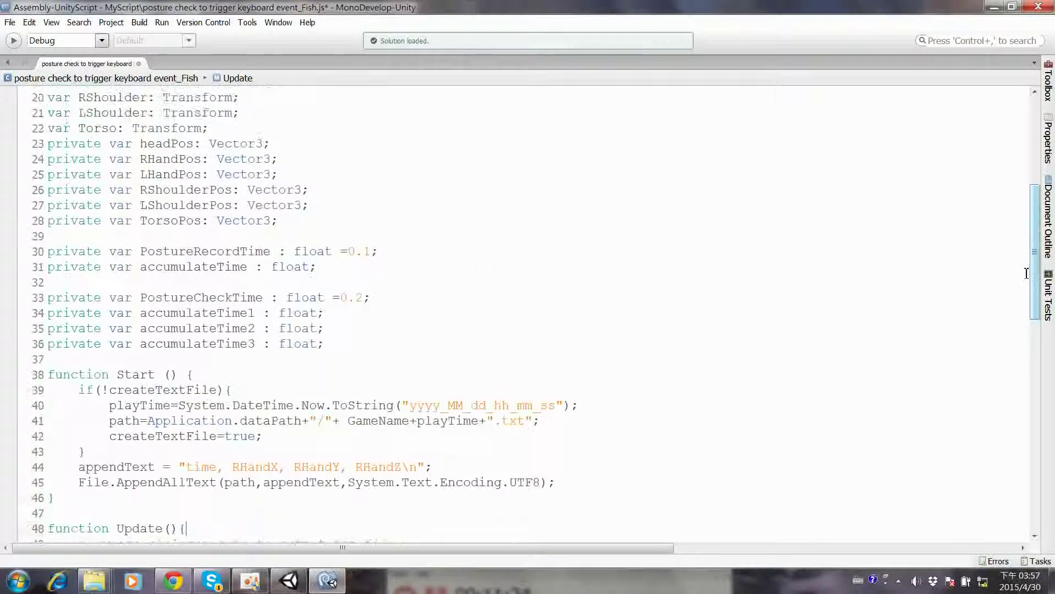
double_click(182, 223)
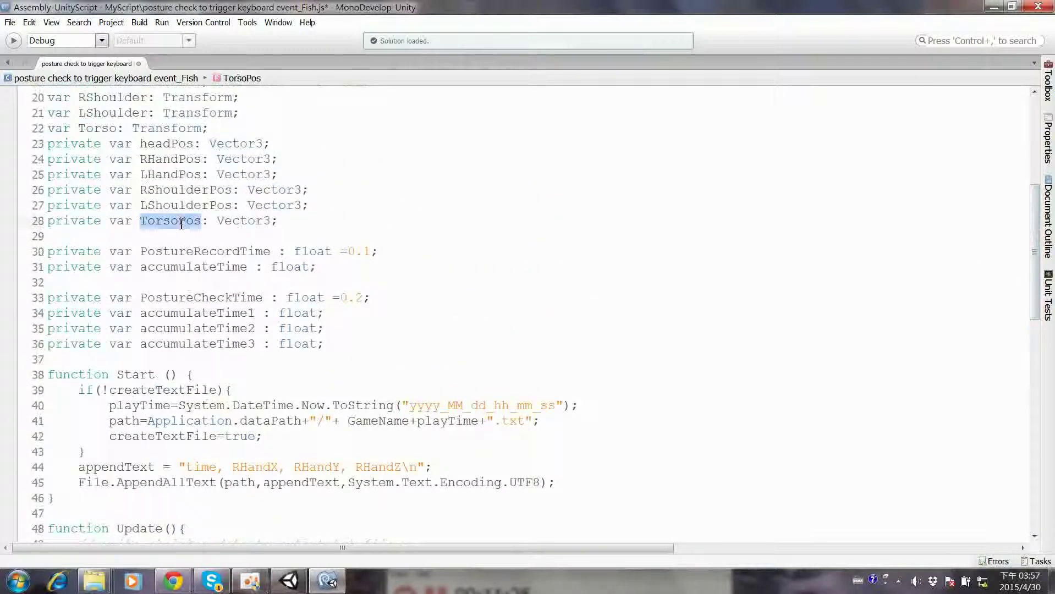
right_click(181, 224)
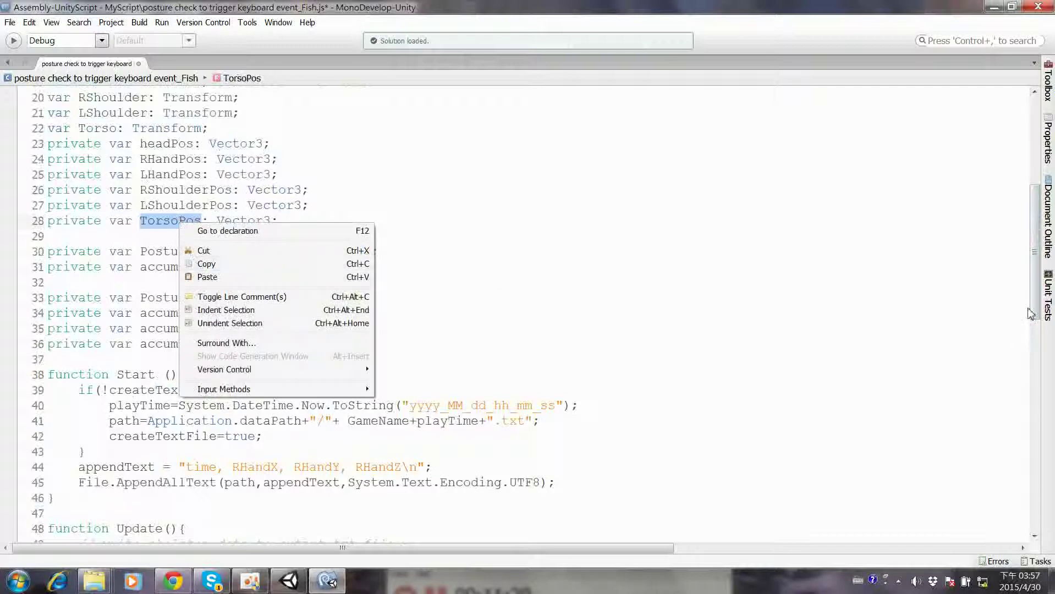
left_click(586, 333)
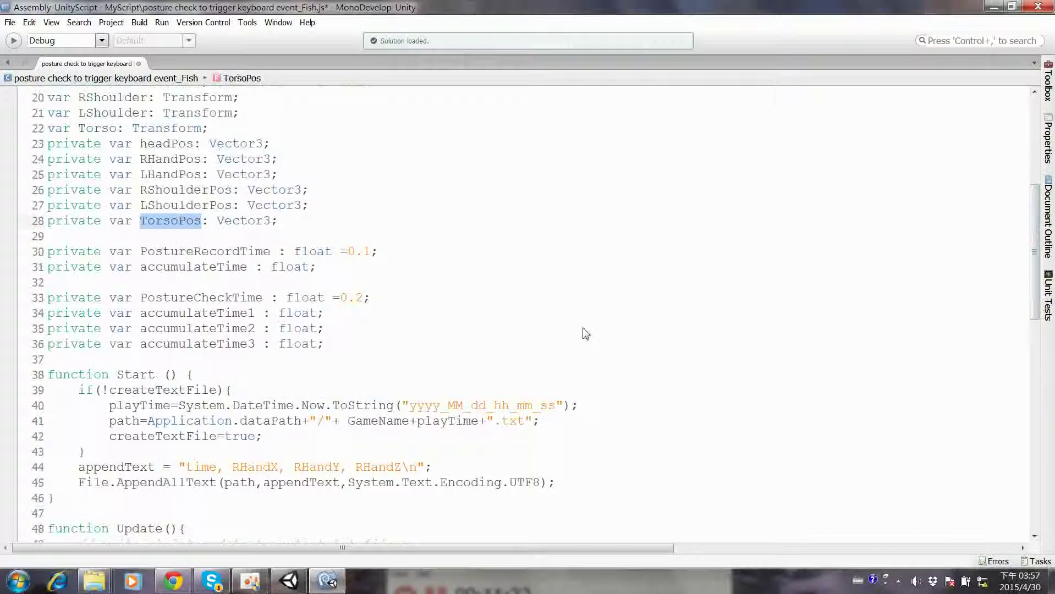
left_click(588, 333)
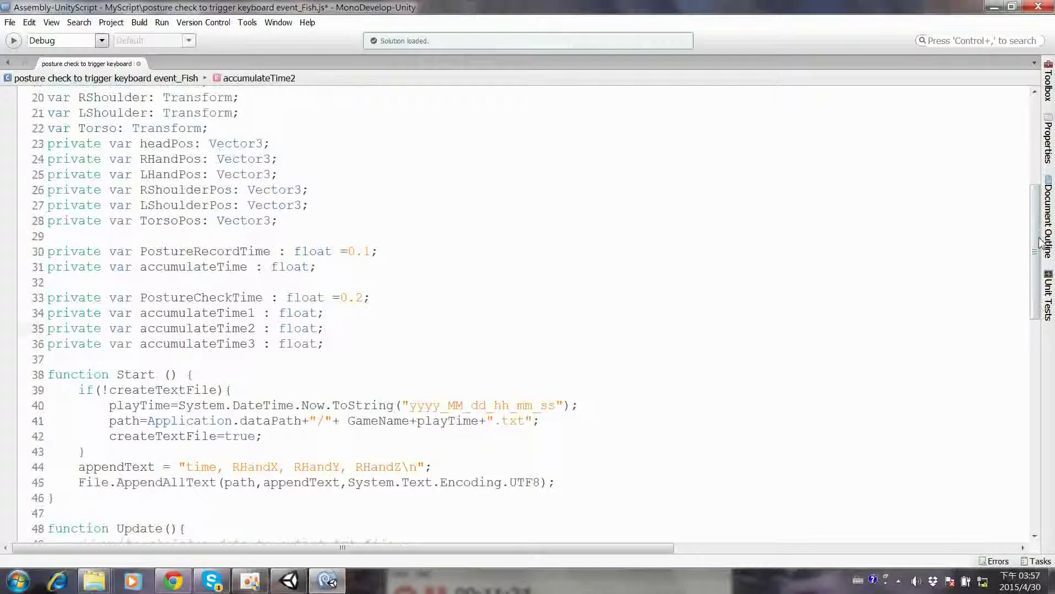
left_click_drag(1035, 242, 1034, 324)
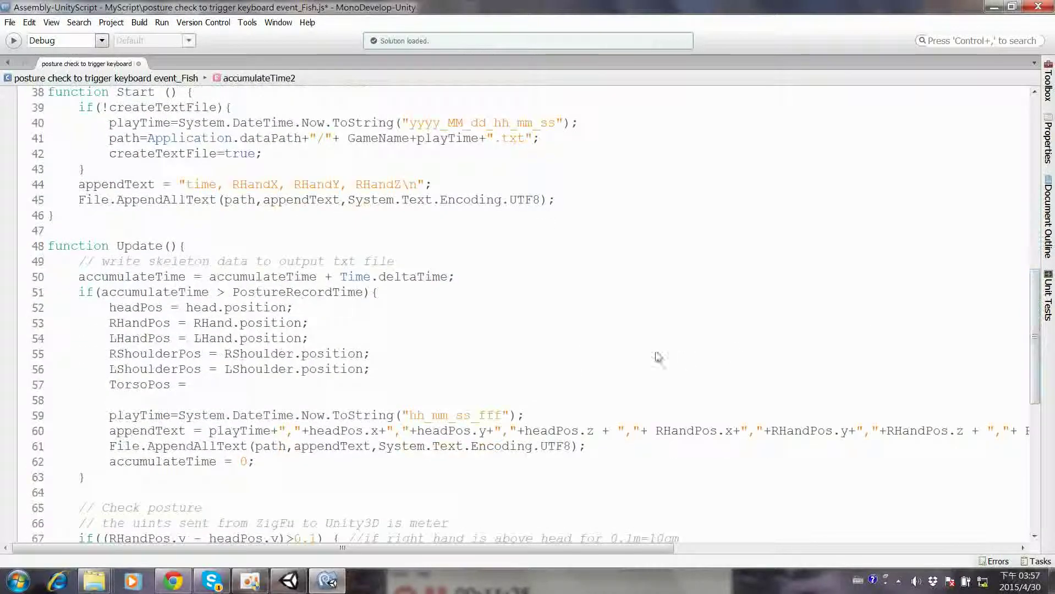
left_click(321, 388)
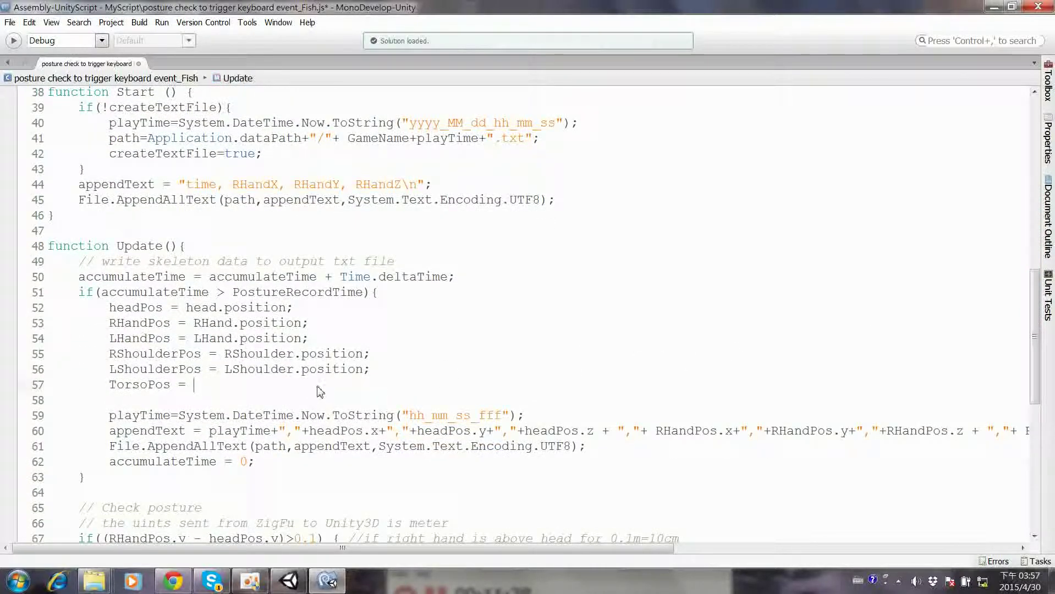
type("To")
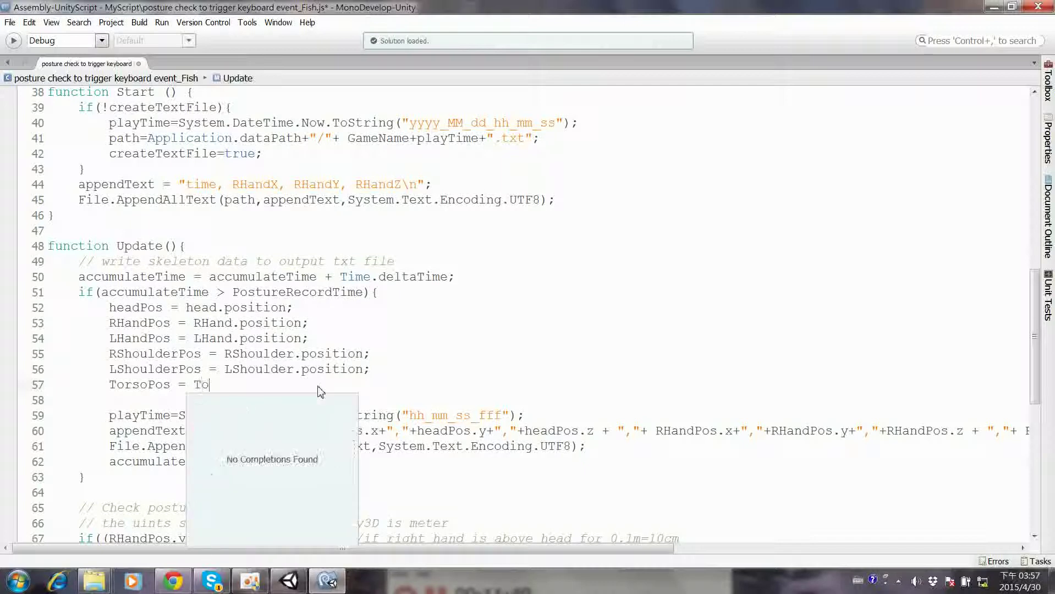
type("rso.")
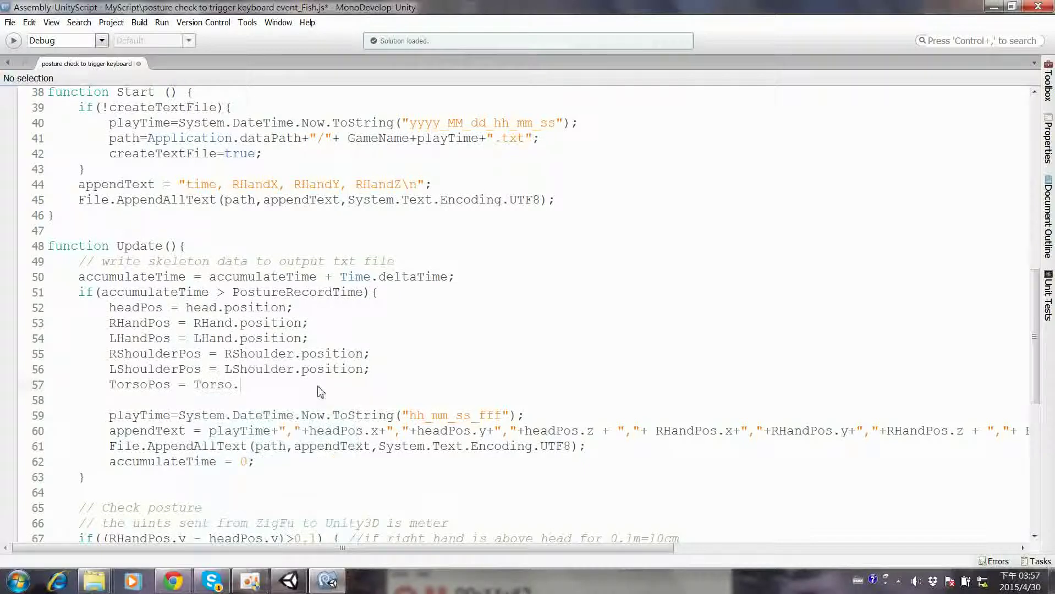
type("poistion")
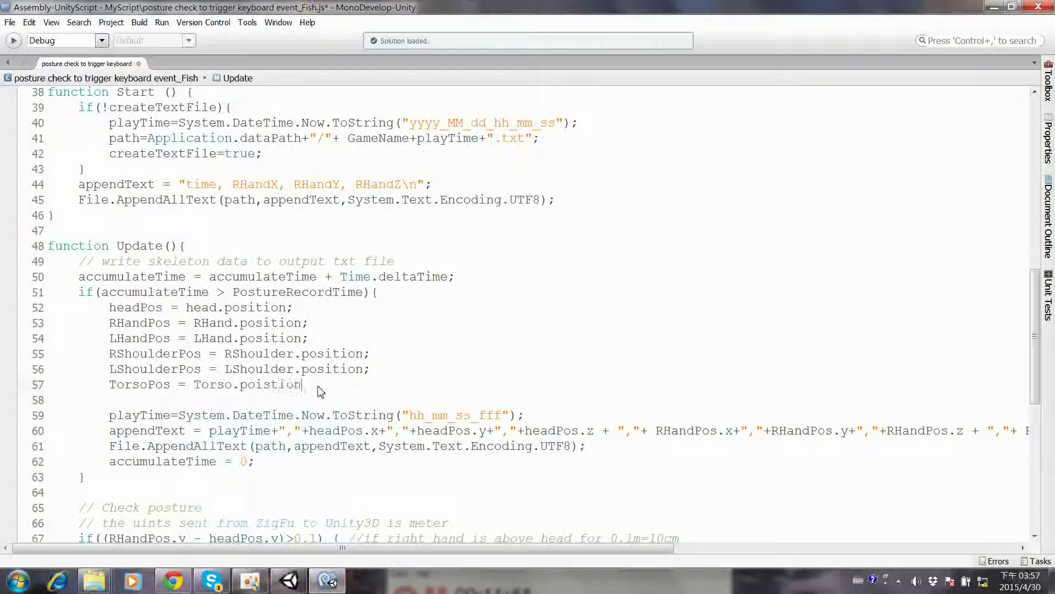
type(";")
- Delete the headPos x, y, z values after playTime on line 60
left_click(310, 431)
left_click_drag(317, 432, 610, 432)
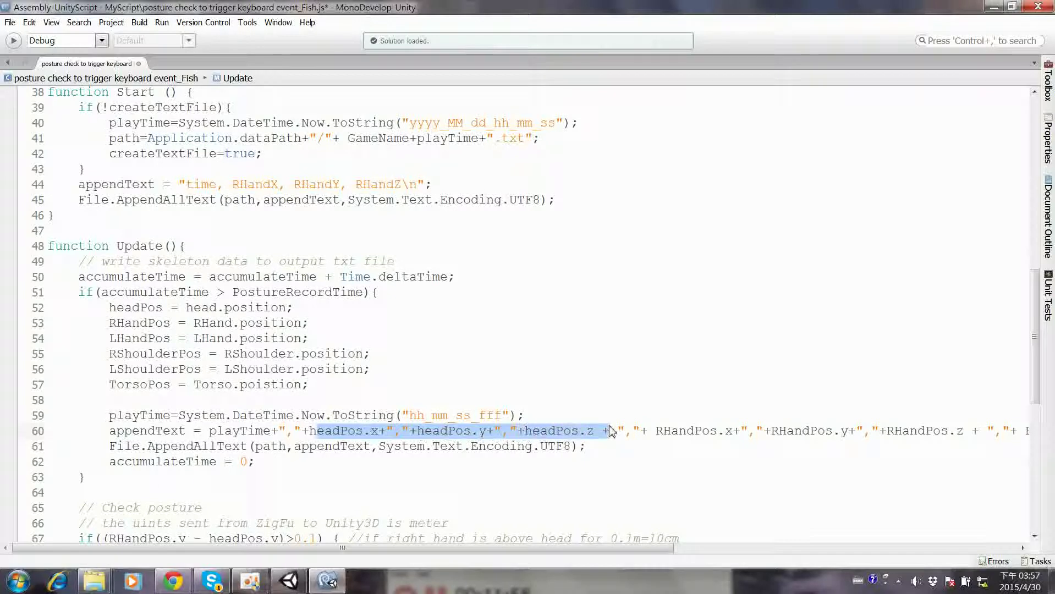
key("BackSpace")
key("BackSpace")
key("BackSpace")
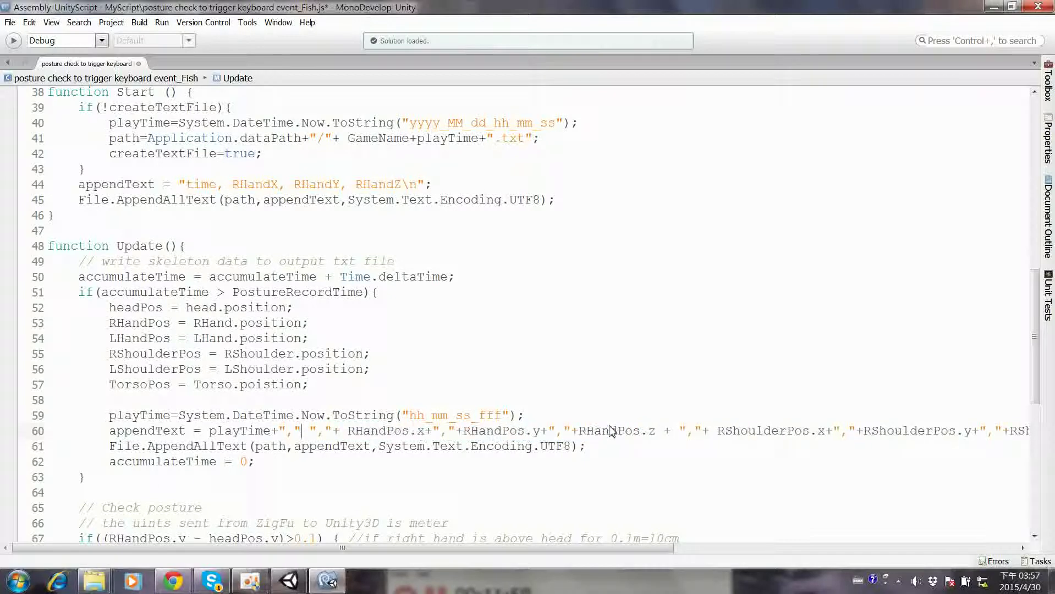
key("BackSpace")
key("BackSpace")
key("BackSpace")
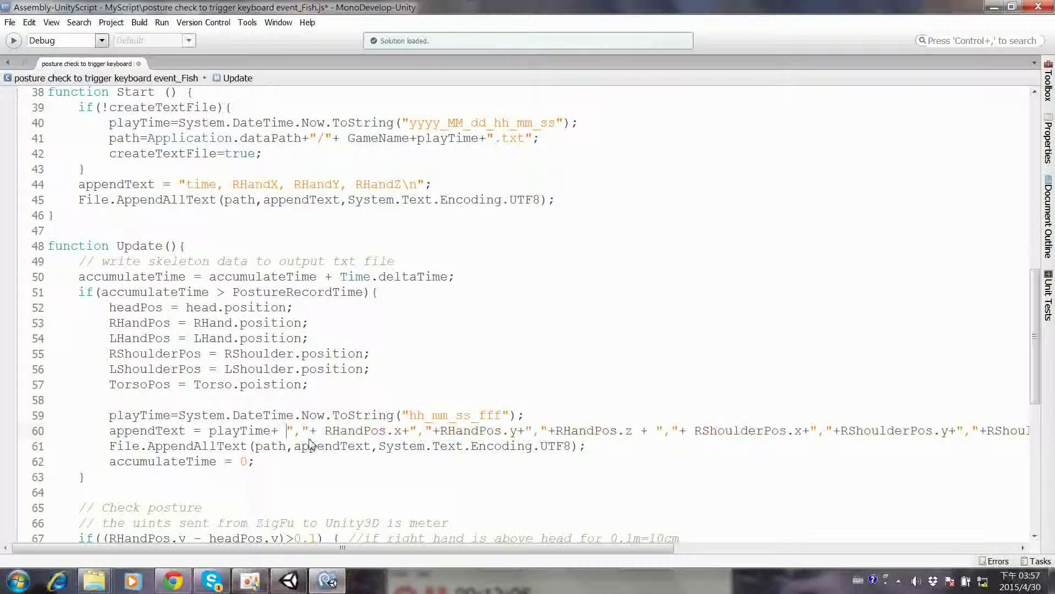
key("BackSpace")
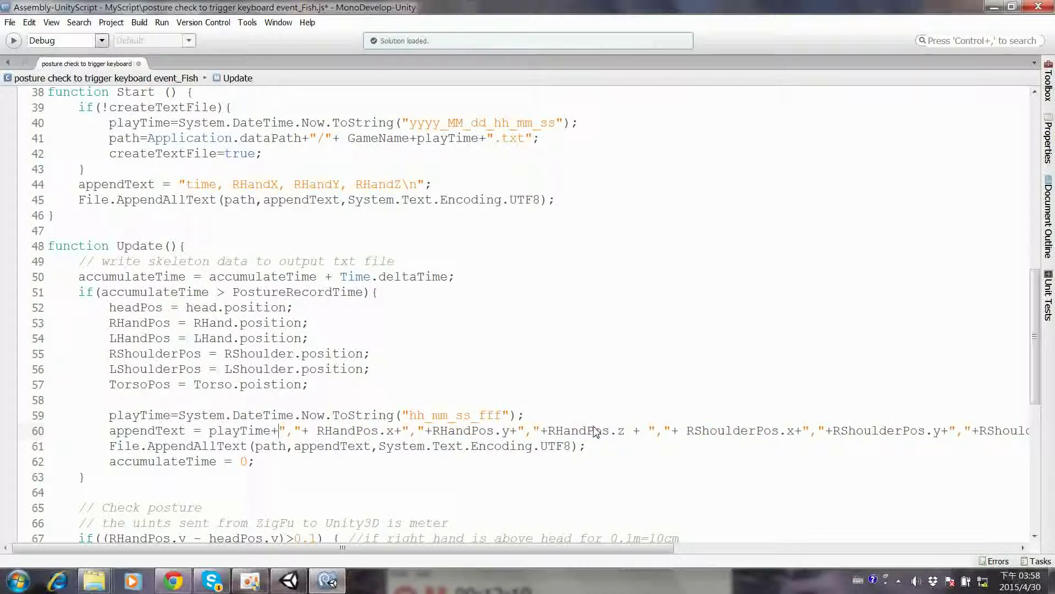
- Remove the RShoulderPos x, y, z values and insert '+' after RHandPos.z
left_click_drag(633, 435, 943, 434)
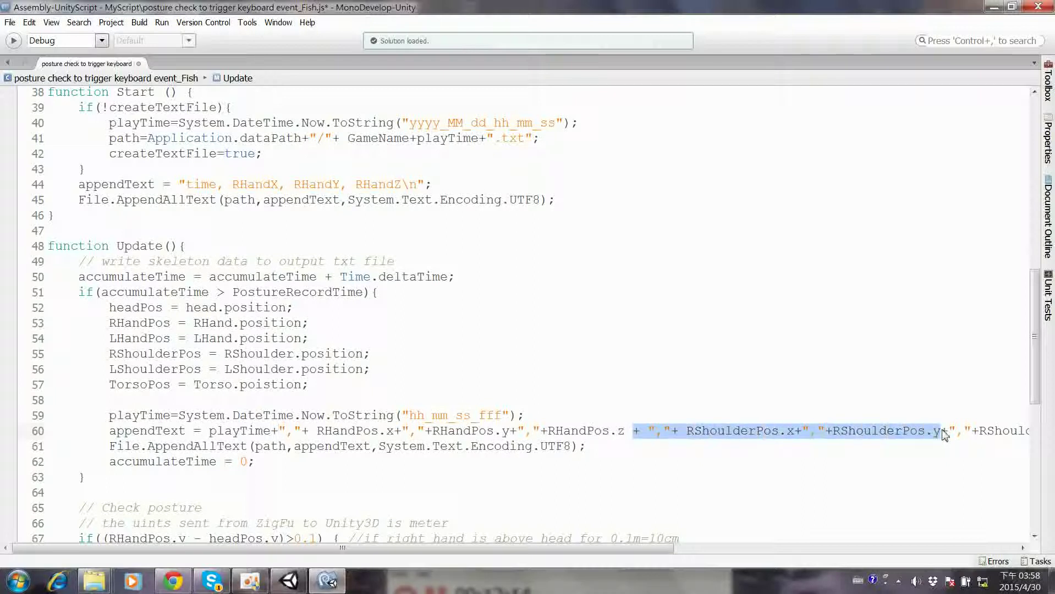
key("Delete")
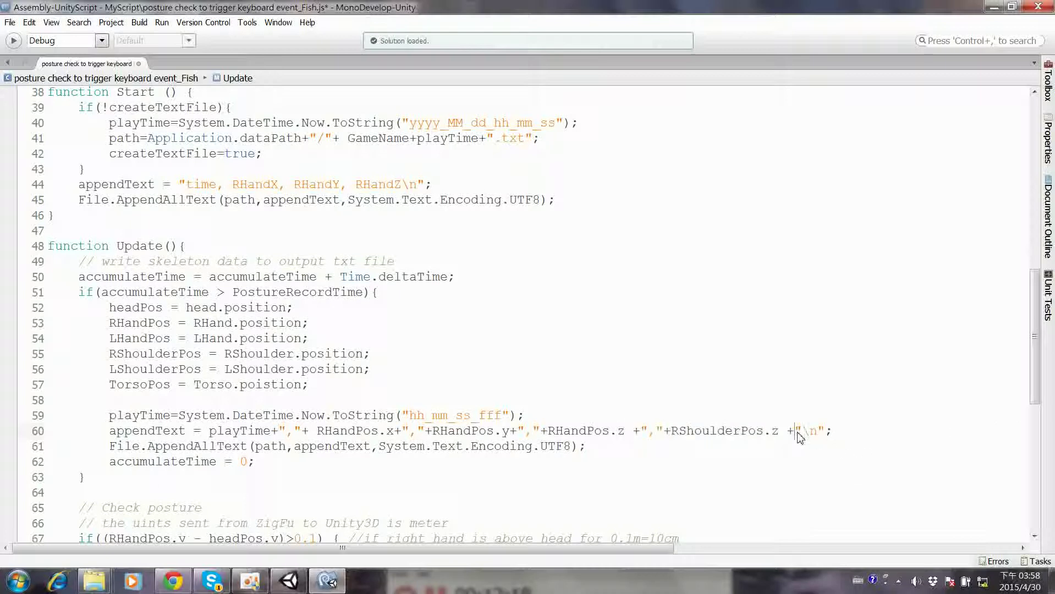
left_click_drag(798, 435, 633, 437)
key("Delete")
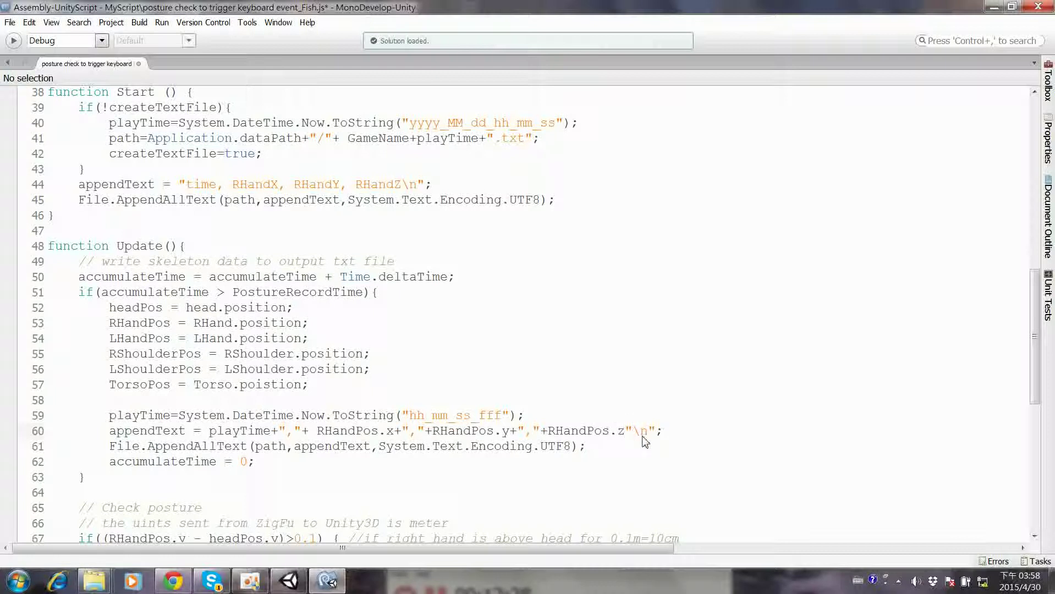
left_click(633, 428)
left_click(626, 432)
type("+")
left_click(424, 477)
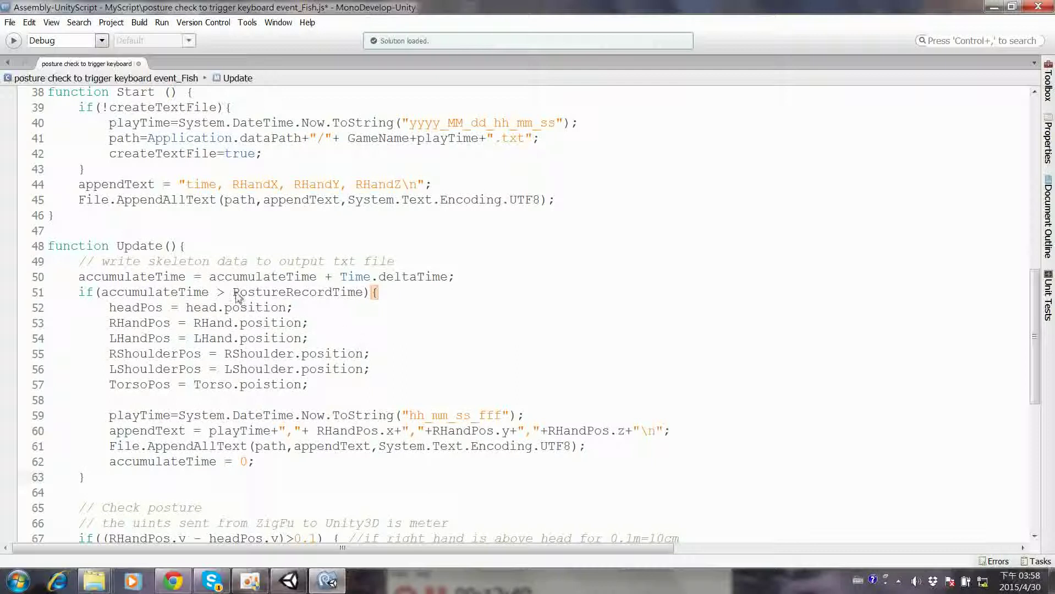
- Apply View > Zoom In to enlarge the Fish script's code text
left_click_drag(256, 293, 362, 296)
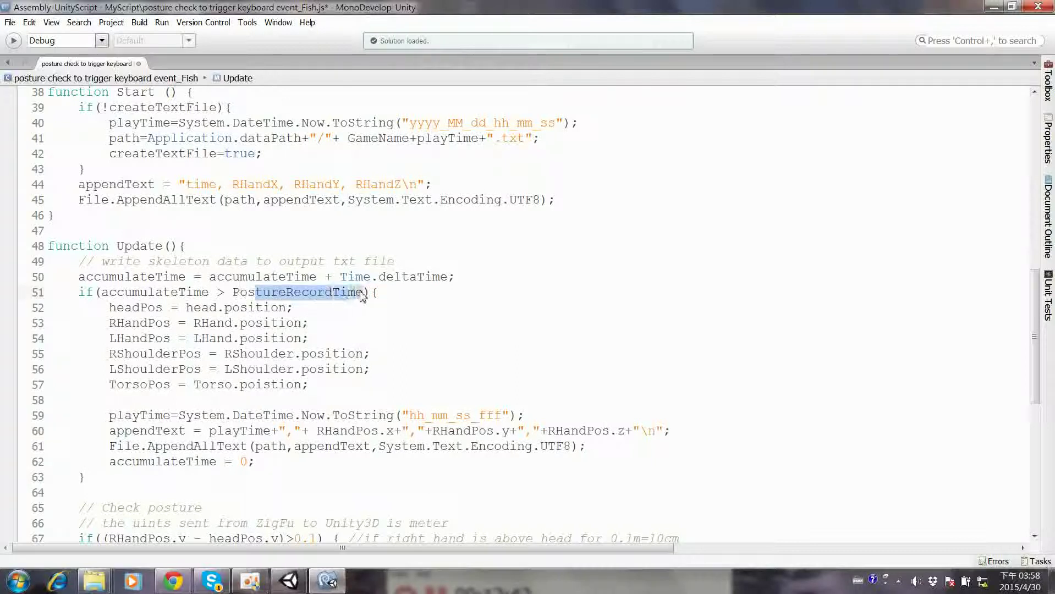
left_click(444, 359)
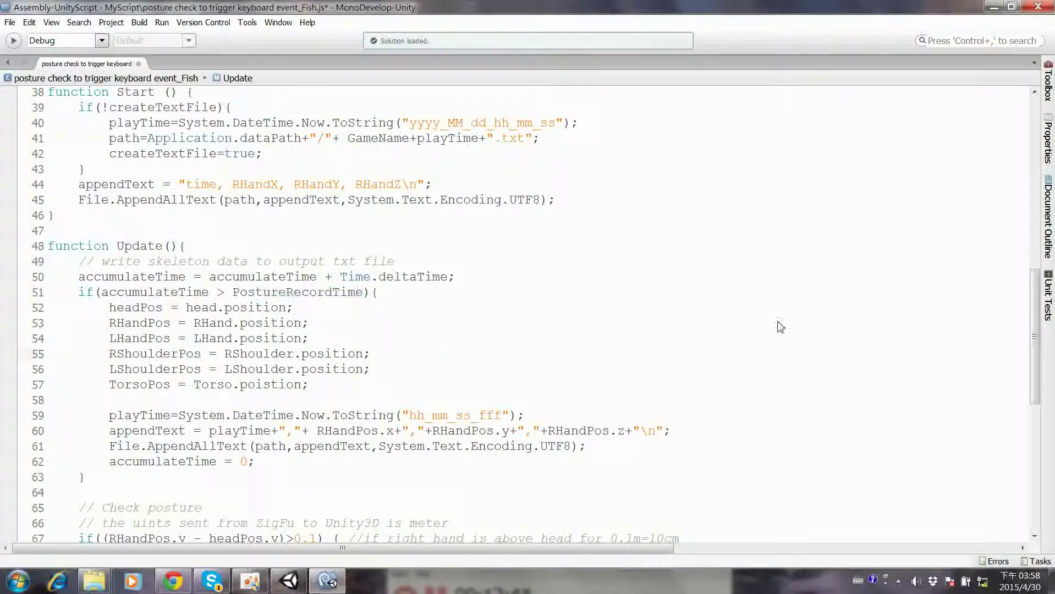
left_click_drag(1034, 357, 1018, 278)
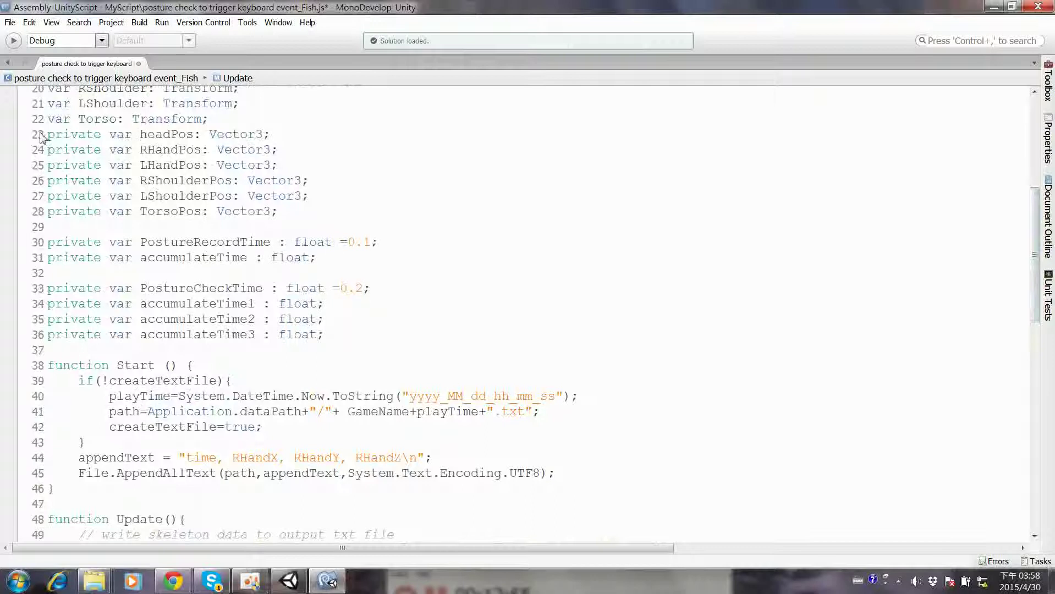
left_click(50, 23)
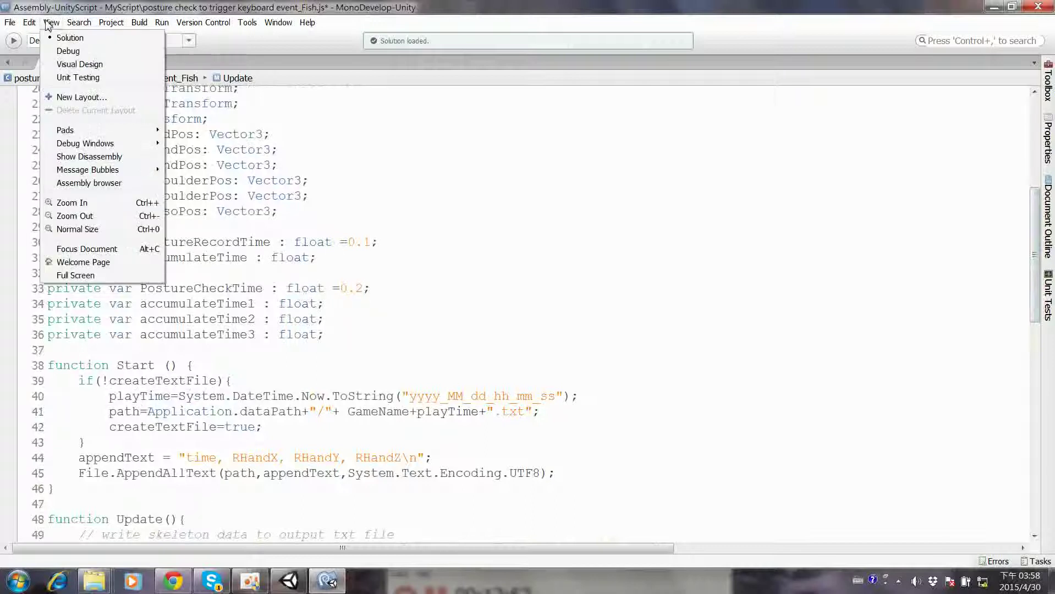
left_click(85, 203)
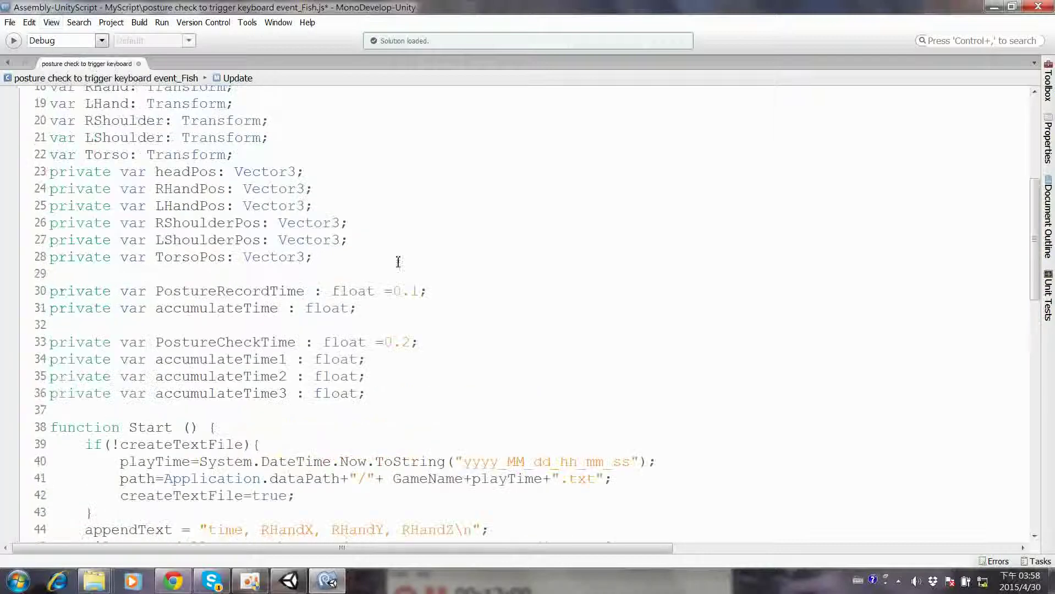
left_click(420, 291)
left_click(367, 291)
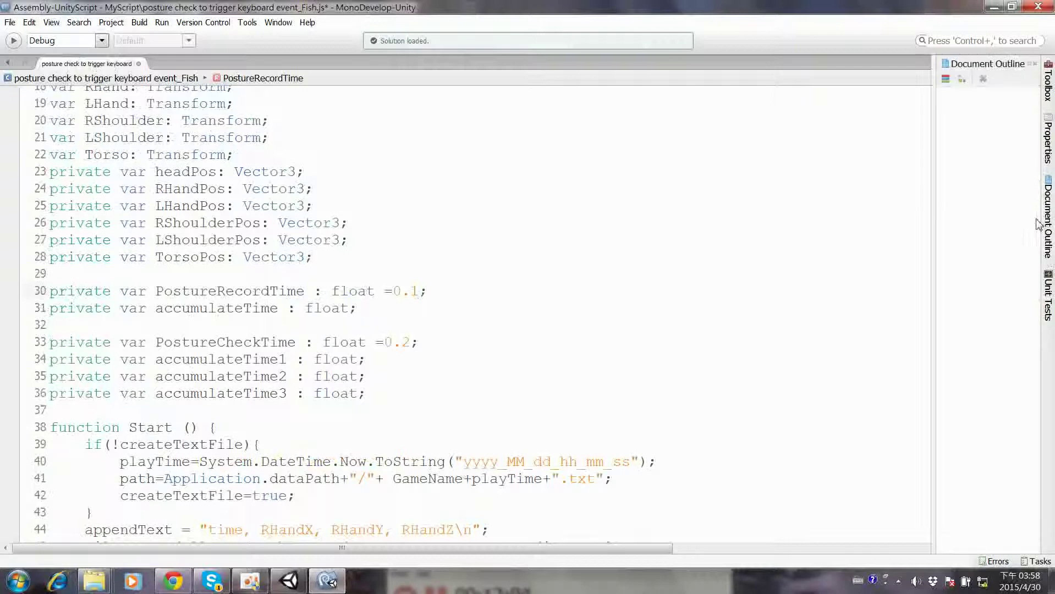
left_click(779, 251)
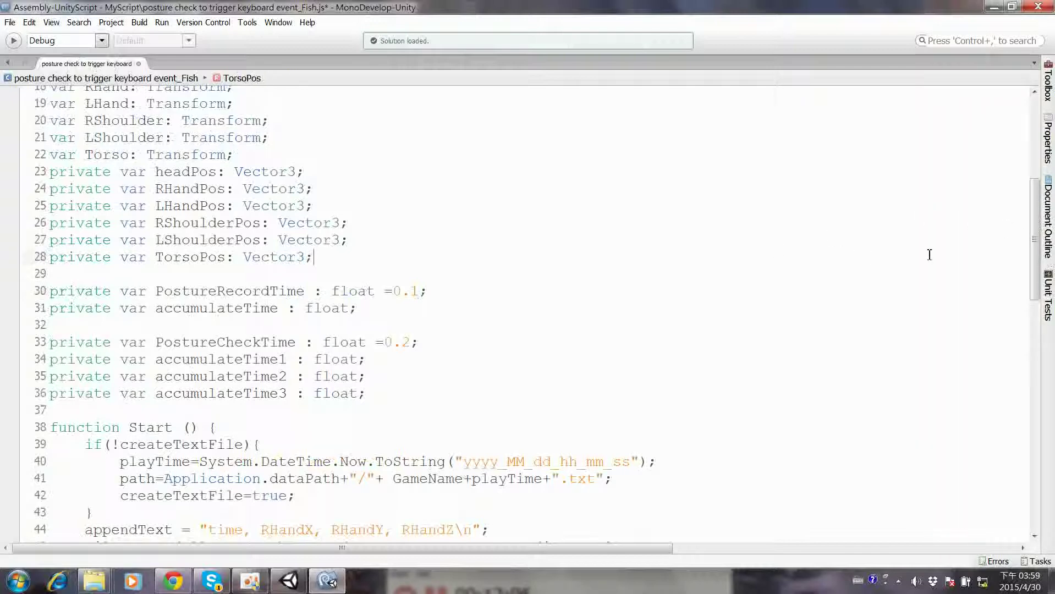
left_click_drag(1036, 248, 1022, 419)
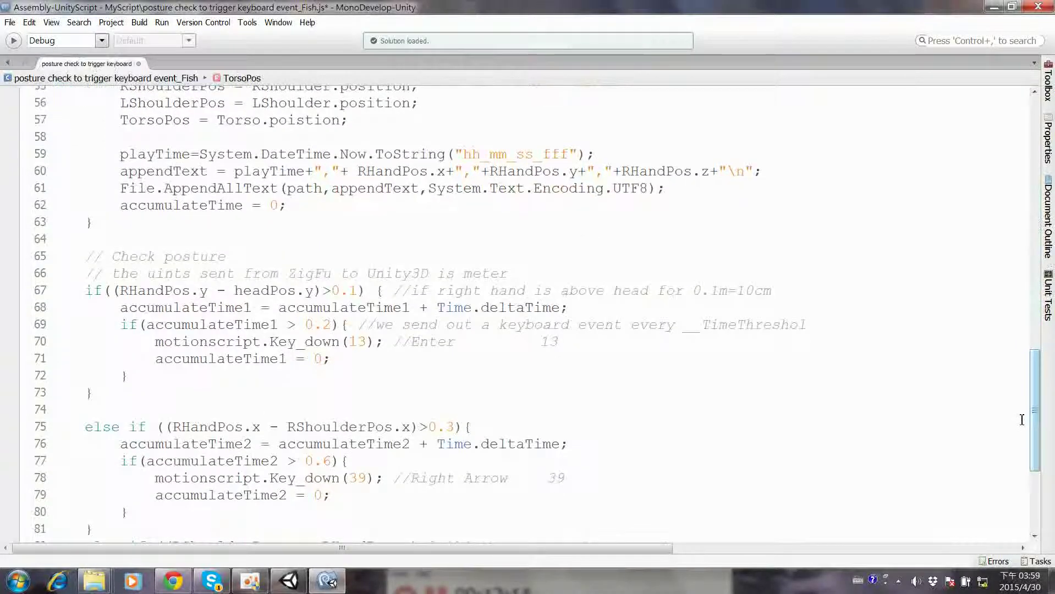
- Place the cursor before the minus sign on line 67 in the posture check
scroll(344, 288, "up", 1)
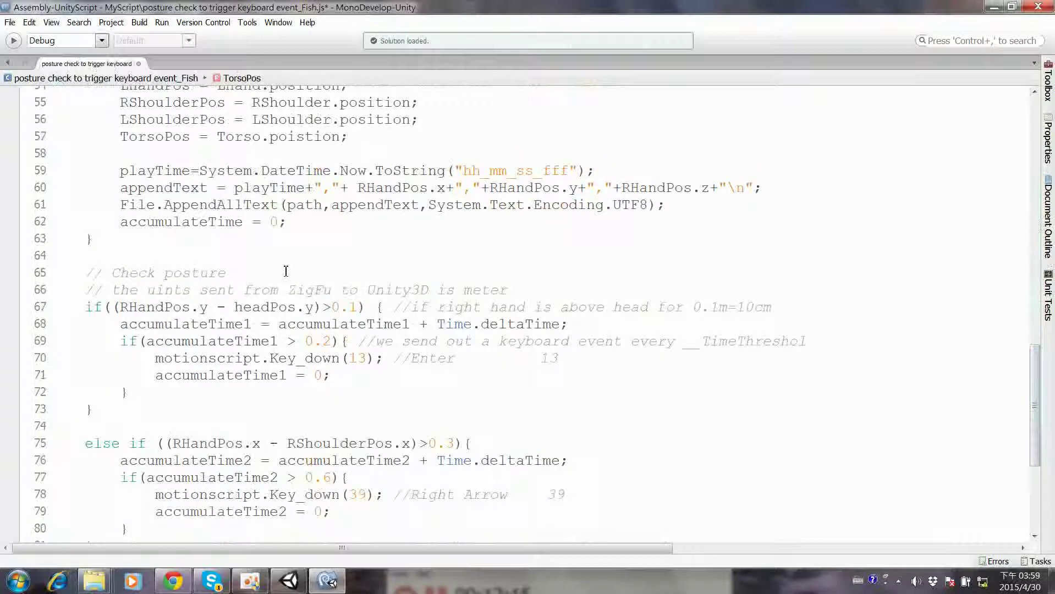
left_click(215, 309)
left_click(216, 307)
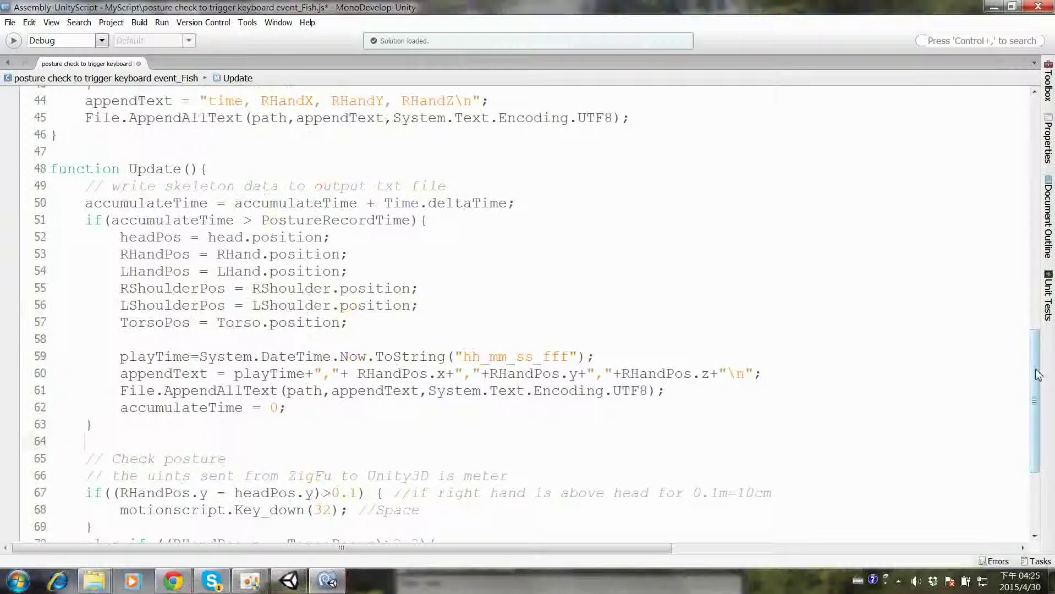
- Change line 70's Down Arrow check from >0.3 to <-0.3 and save the Fish script
scroll(1038, 392, "down", 2)
left_click_drag(1038, 392, 1034, 440)
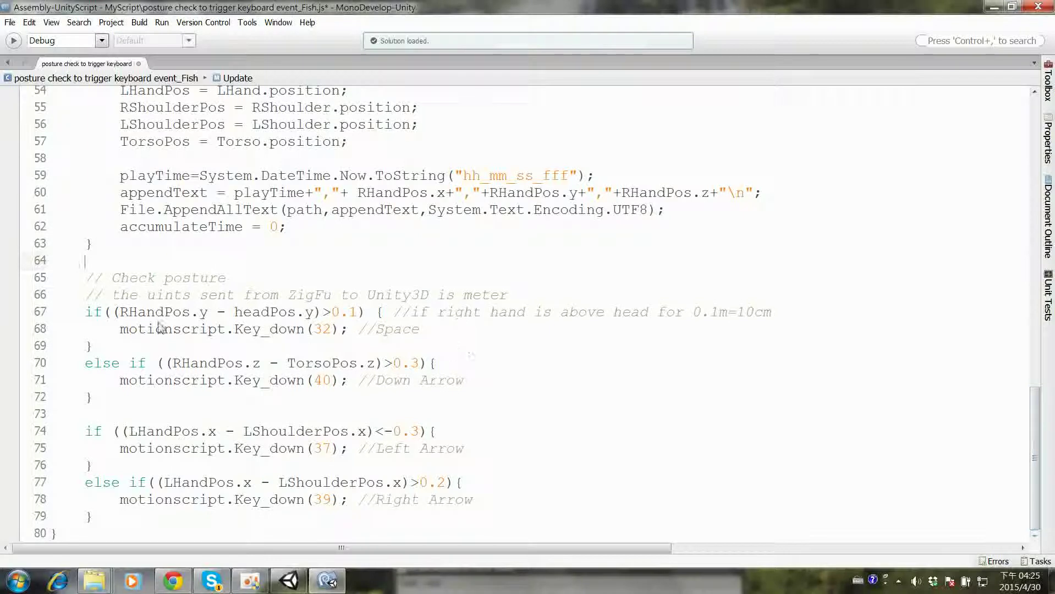
left_click(87, 313)
key("BackSpace")
type("<")
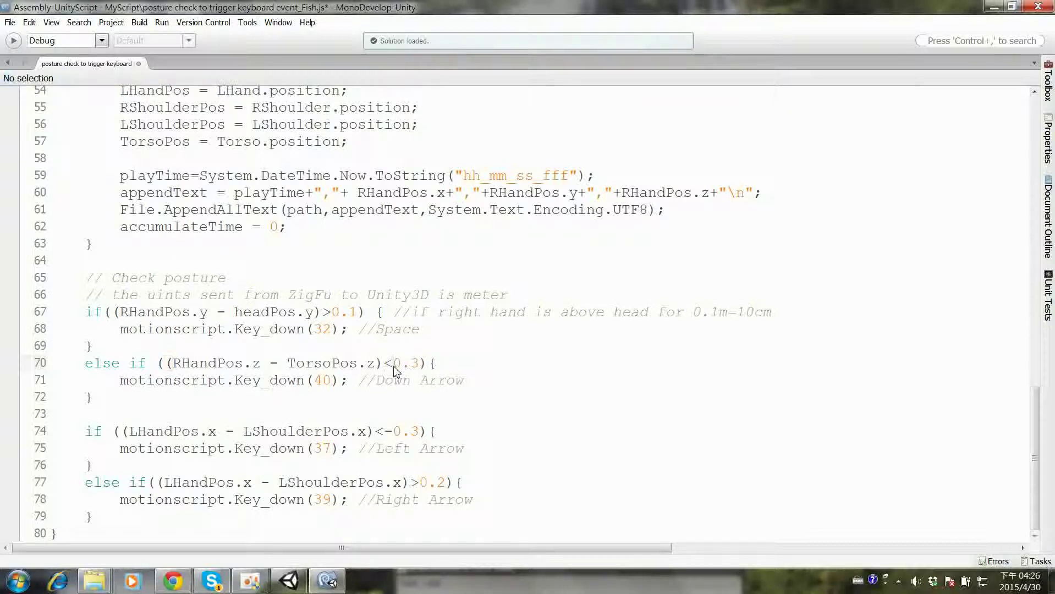
type("-")
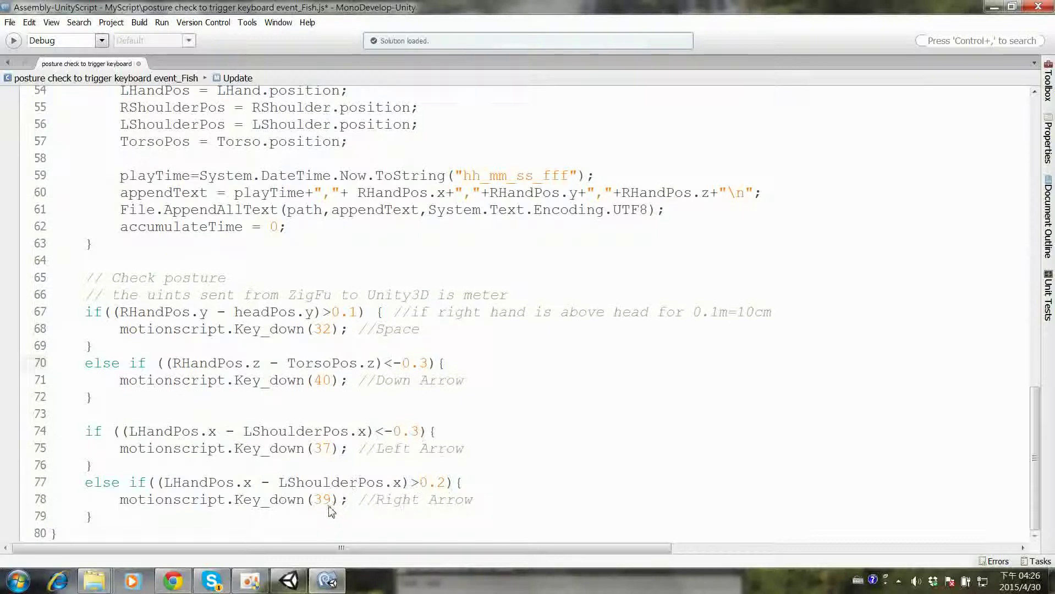
key("ctrl+s")
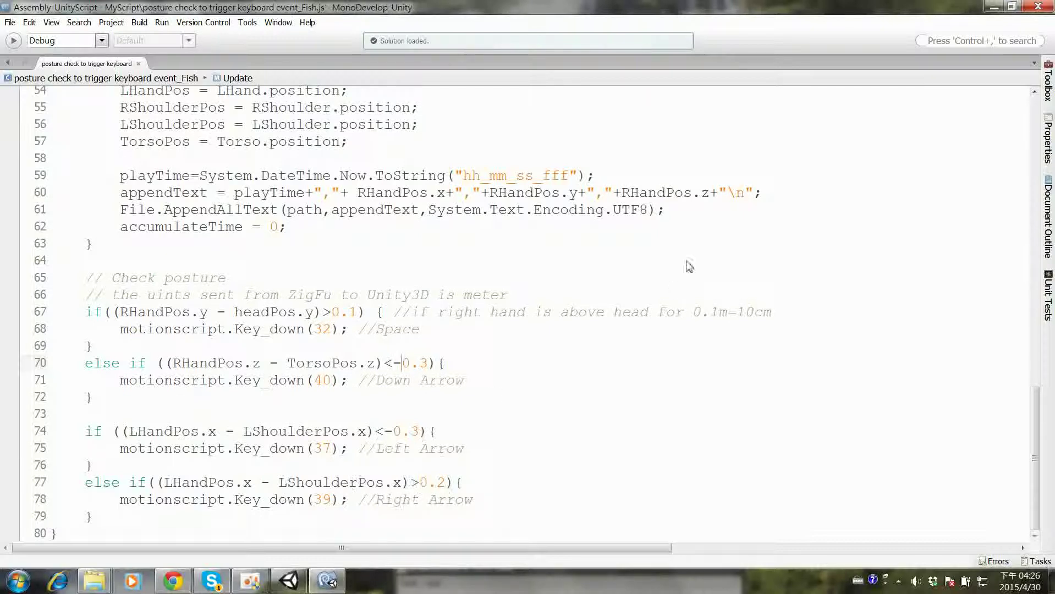
- Back in Unity, clear the Console's script errors, close the Console, and select Main Camera
left_click(993, 6)
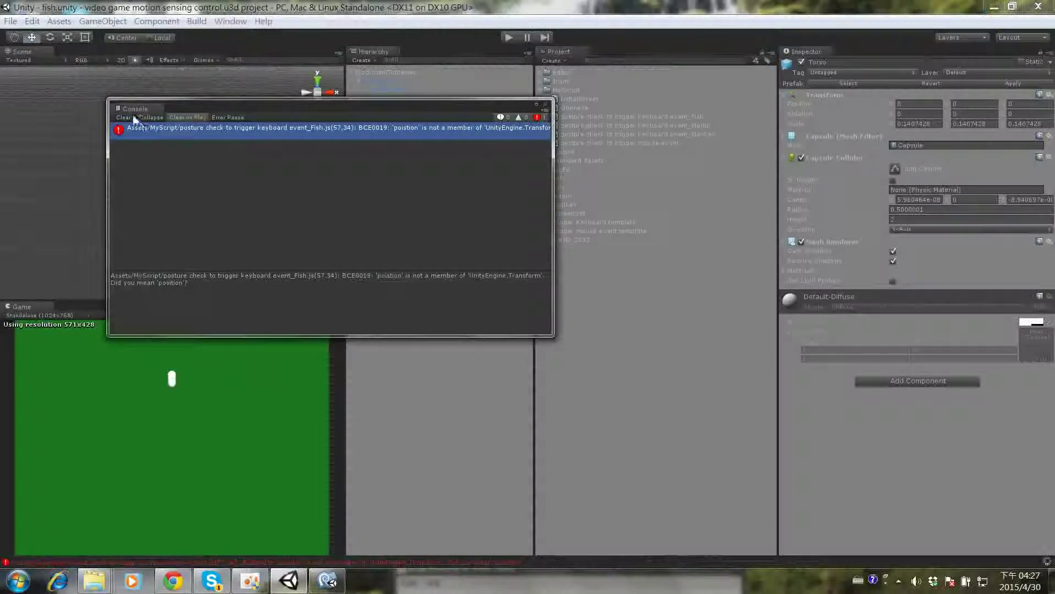
left_click(123, 117)
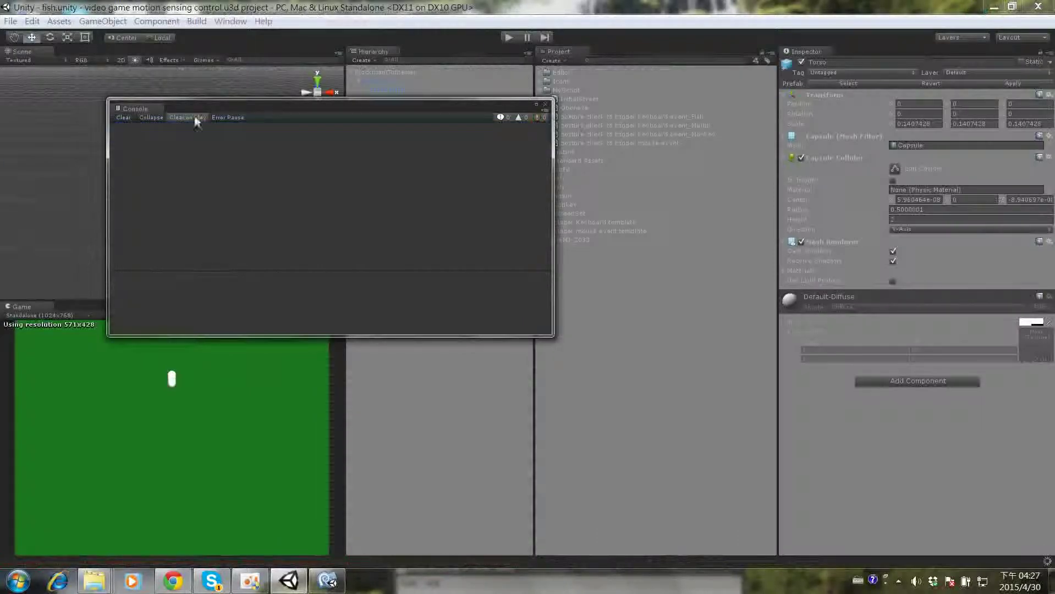
left_click(547, 104)
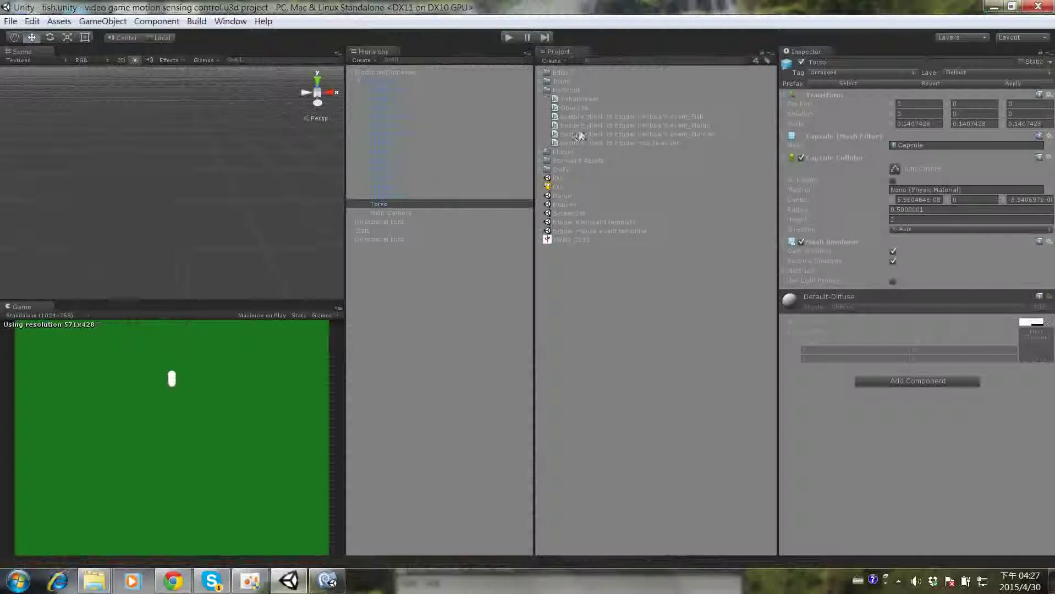
left_click(584, 117)
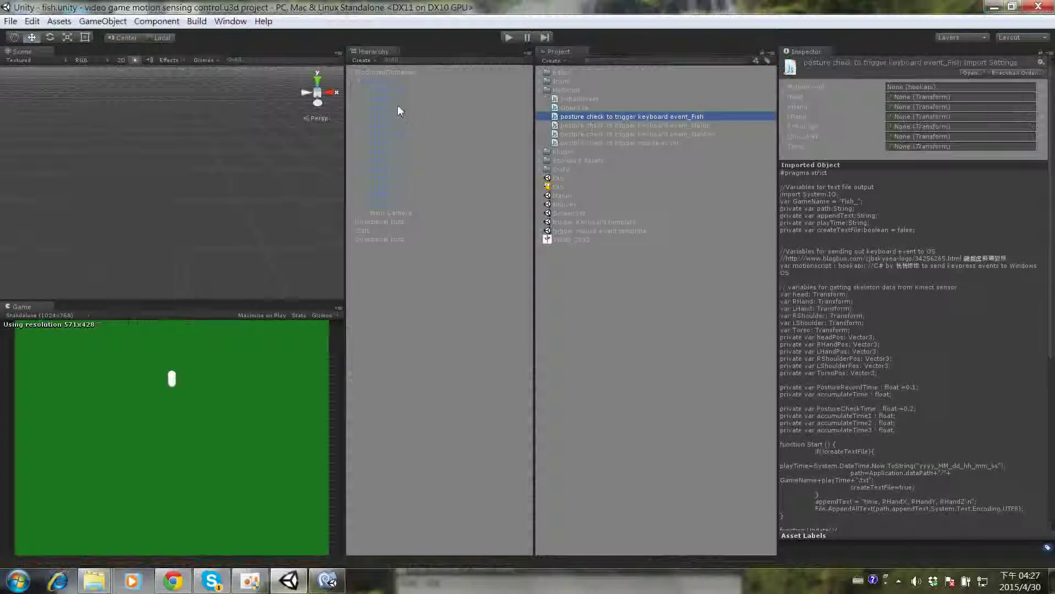
left_click(385, 215)
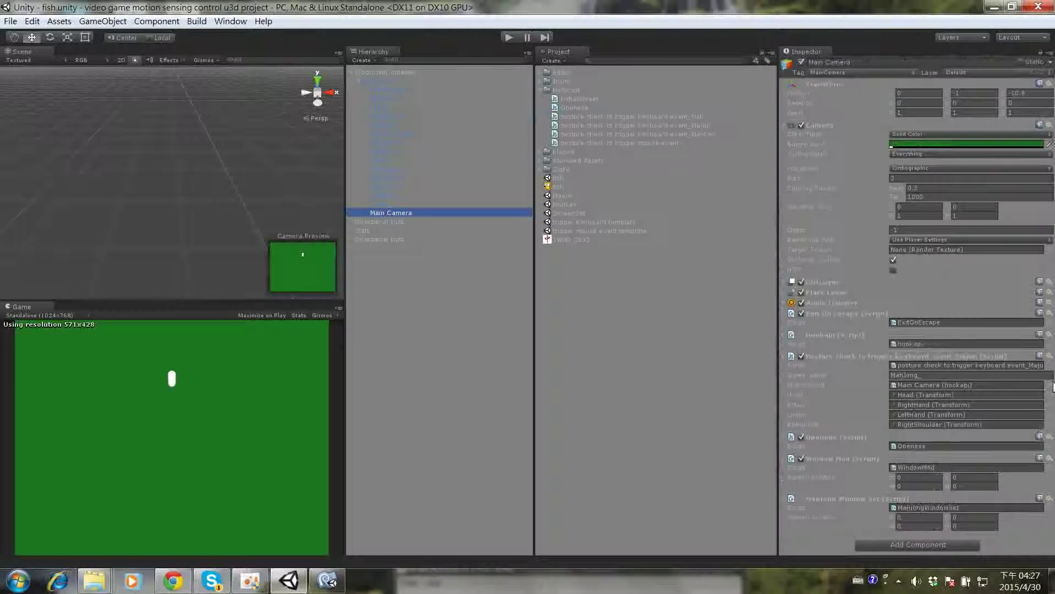
- Remove the old posture script from Main Camera and attach the Fish posture-check script
left_click(1049, 358)
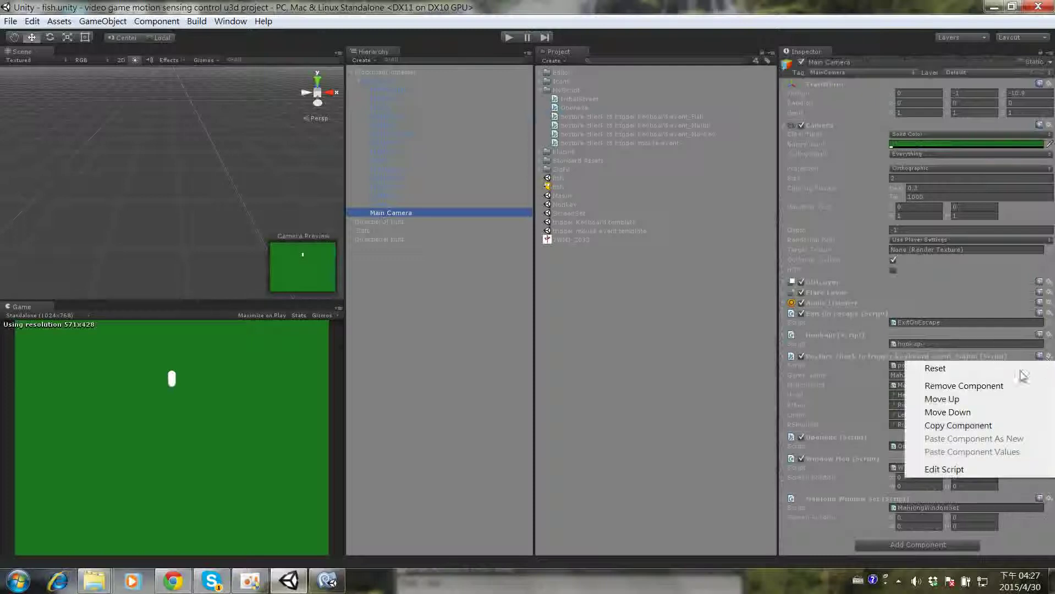
left_click(1002, 385)
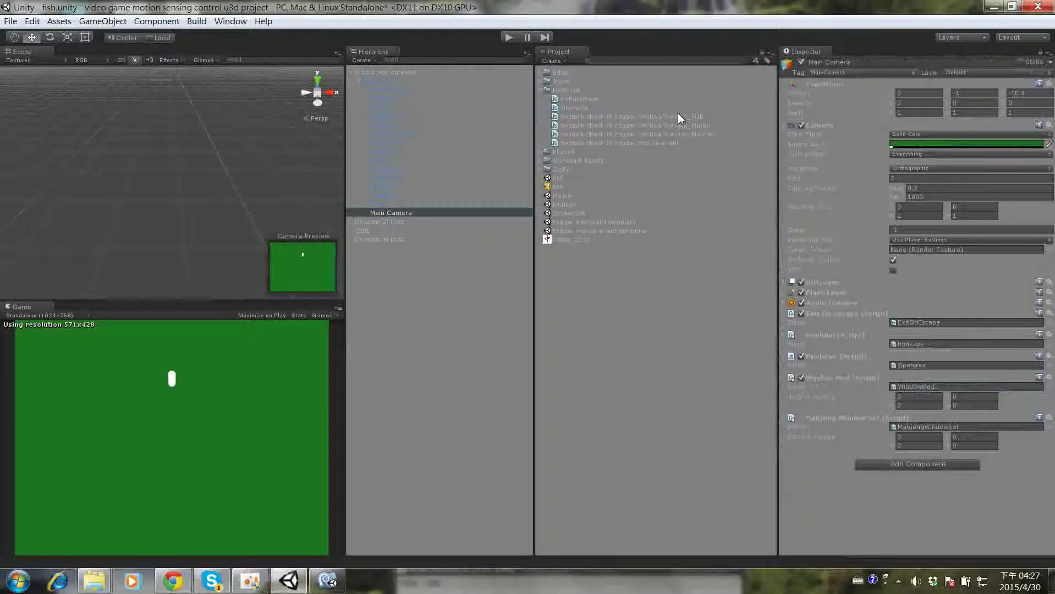
left_click_drag(562, 196, 868, 493)
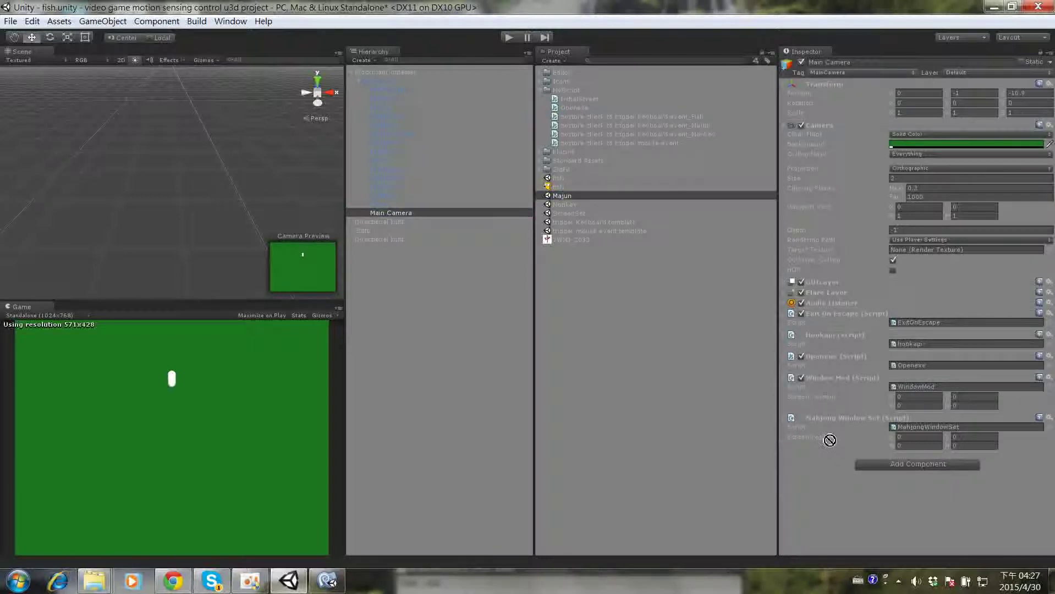
mouse_move(868, 493)
left_mouse_down()
mouse_move(839, 368)
mouse_move(779, 345)
left_mouse_up()
left_click_drag(697, 116, 837, 334)
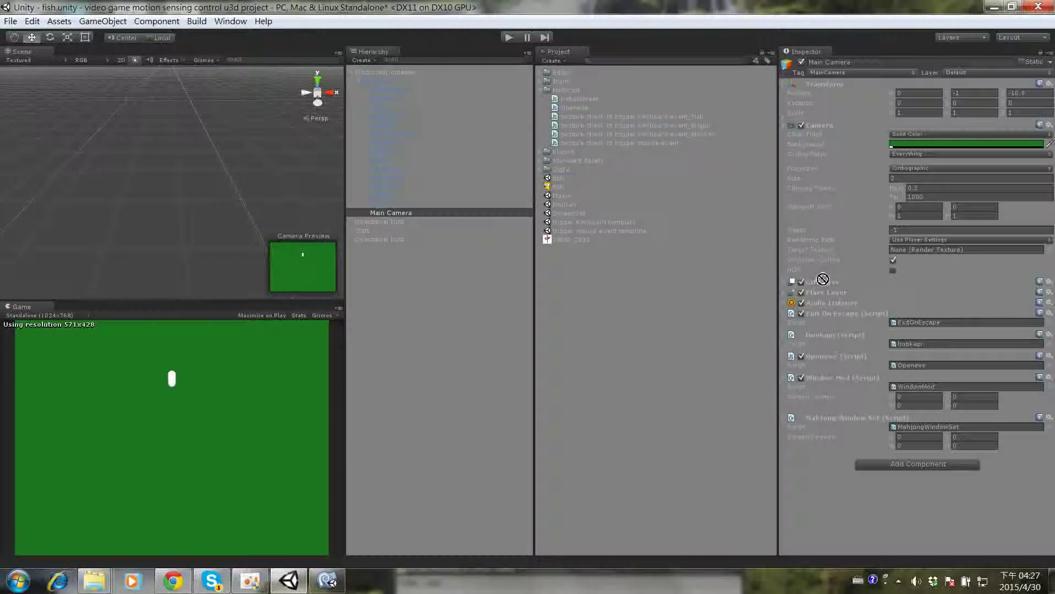
left_click_drag(836, 333, 695, 234)
left_click_drag(661, 115, 744, 171)
mouse_move(743, 172)
left_mouse_down()
mouse_move(814, 326)
mouse_move(821, 483)
left_mouse_up()
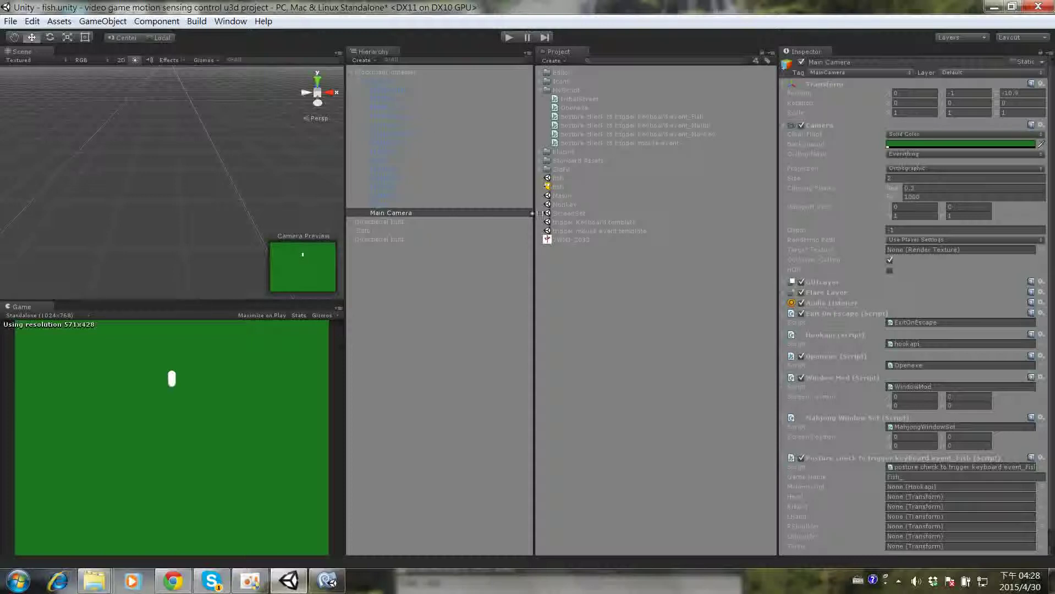
- Set the Hookapi field to Main Camera and the Head field to Head
left_click(1042, 487)
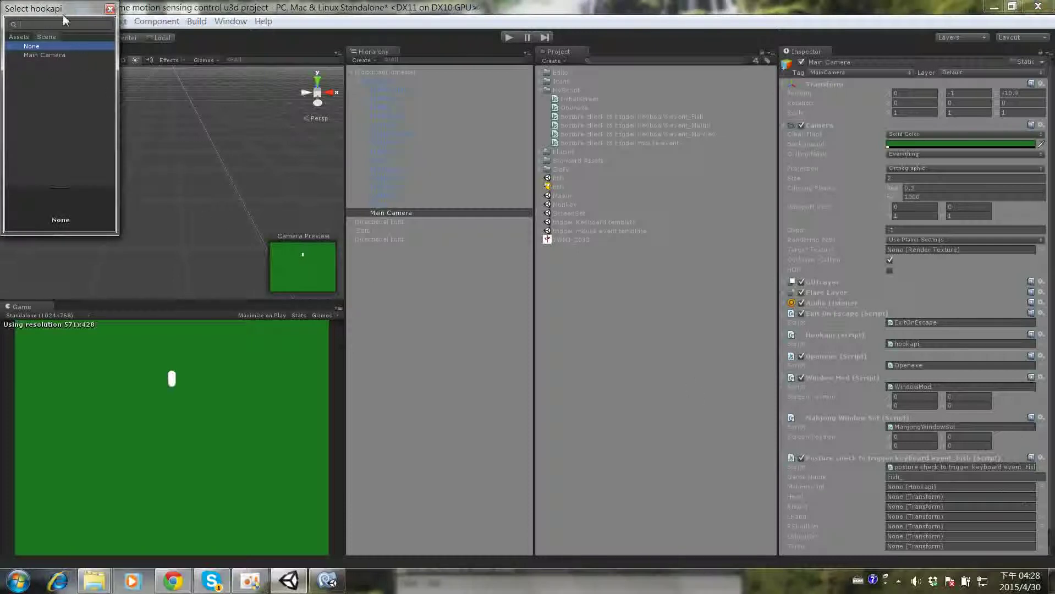
left_click_drag(61, 14, 488, 231)
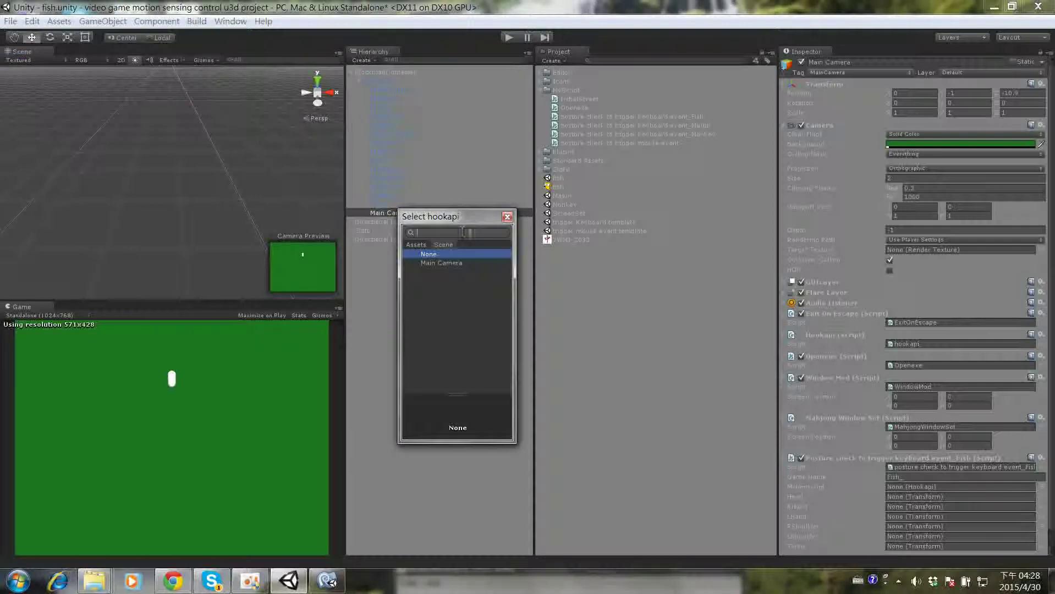
left_click(413, 246)
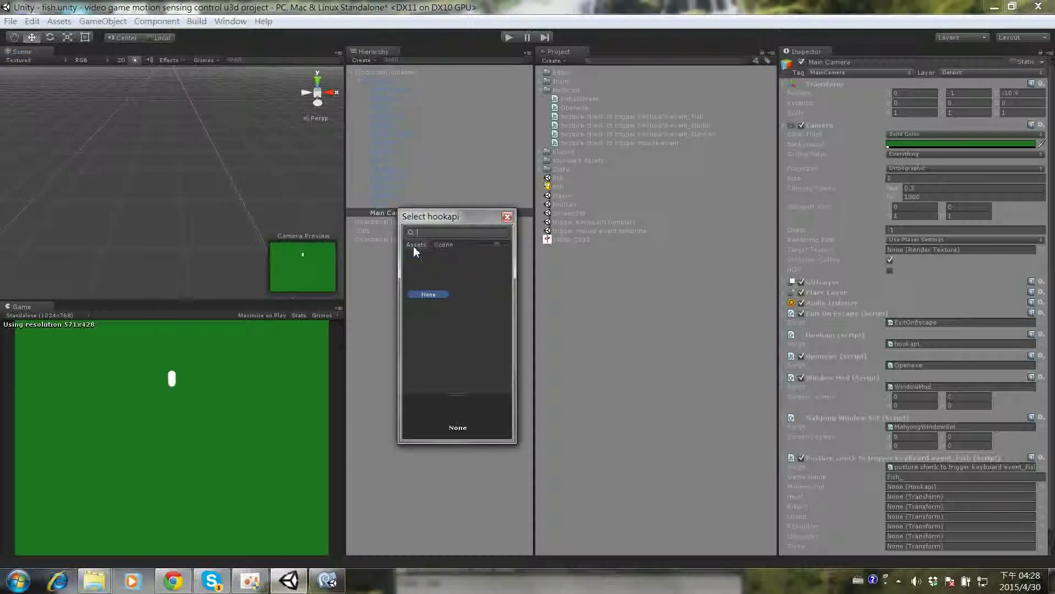
left_click(449, 246)
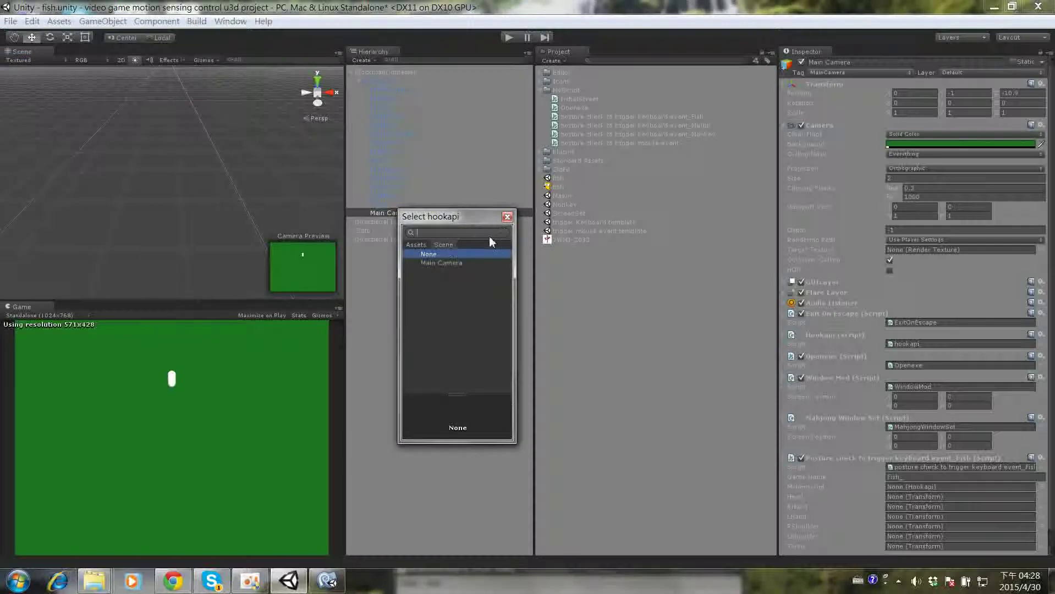
left_click(460, 262)
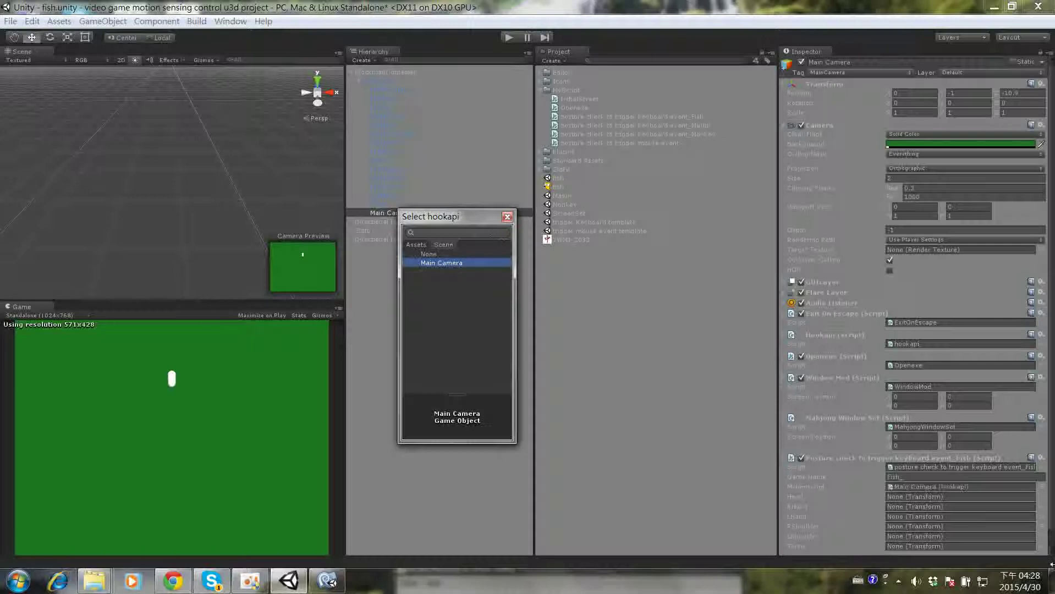
left_click(1042, 503)
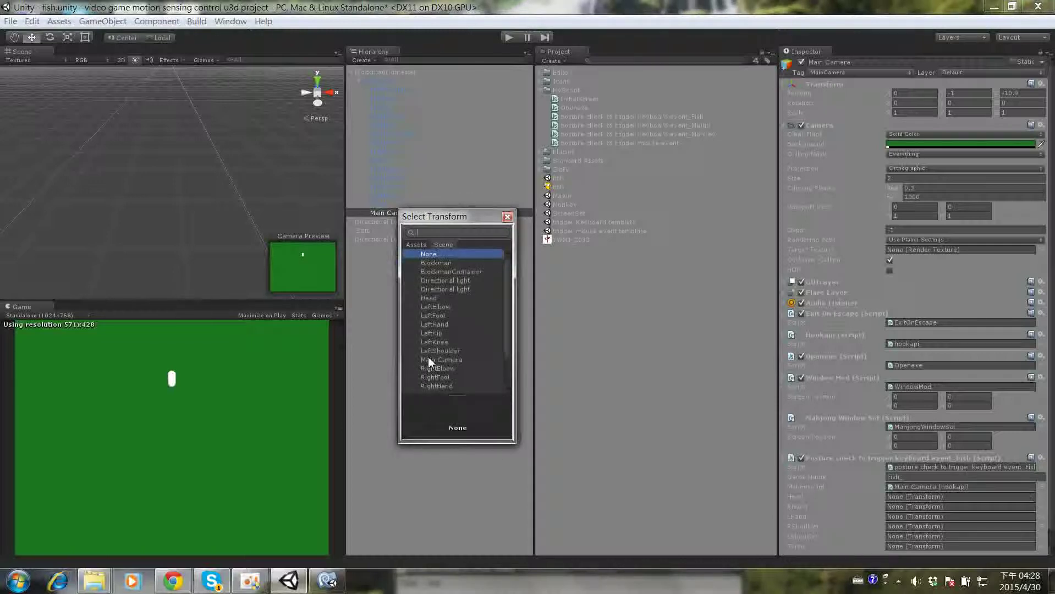
left_click(428, 299)
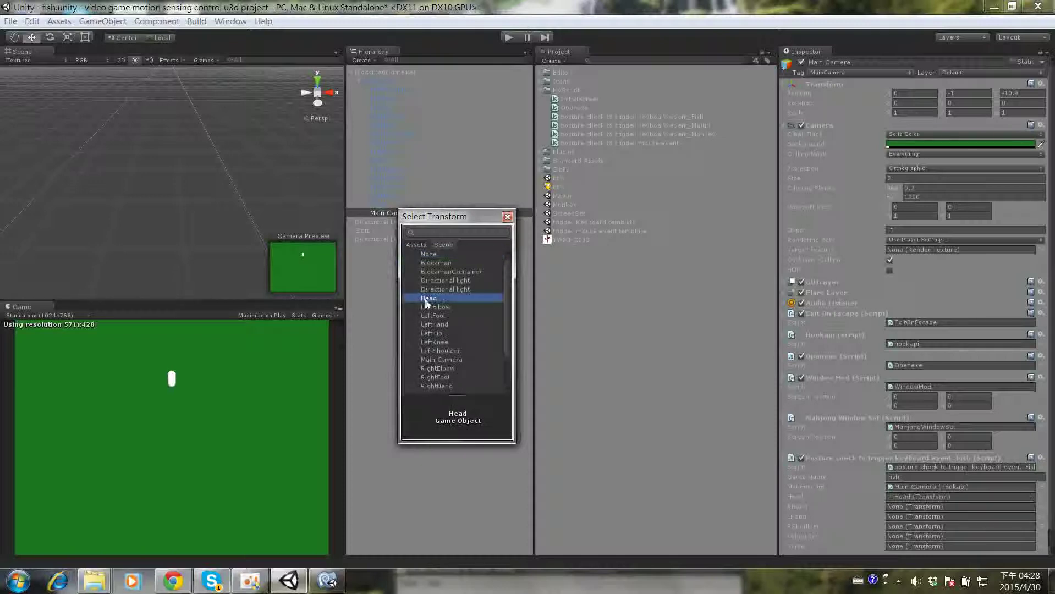
double_click(428, 299)
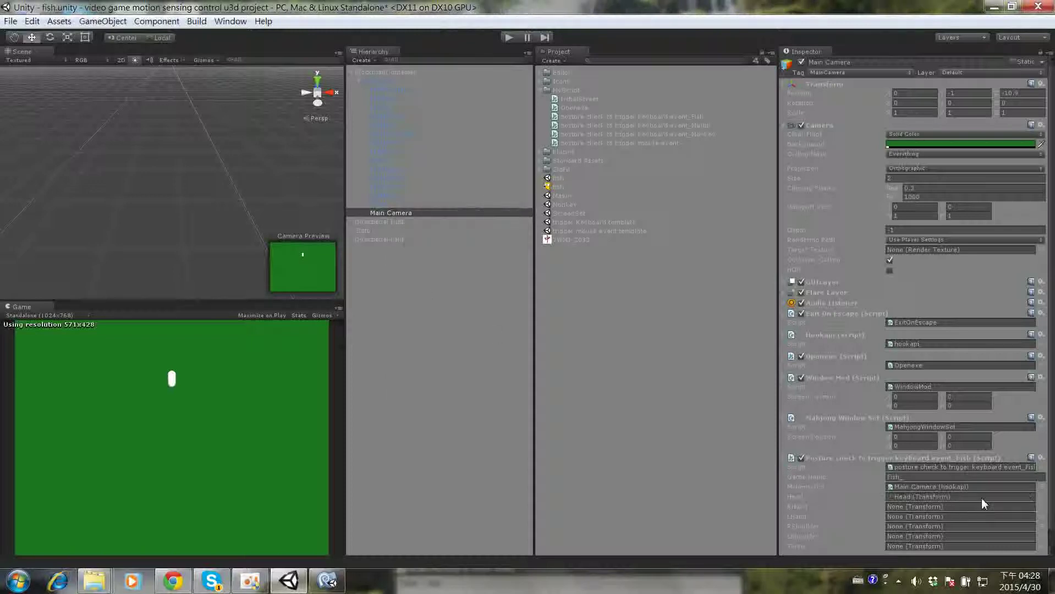
- Assign RightHand to the RHand field and LeftHand to the LHand field
left_click(1042, 507)
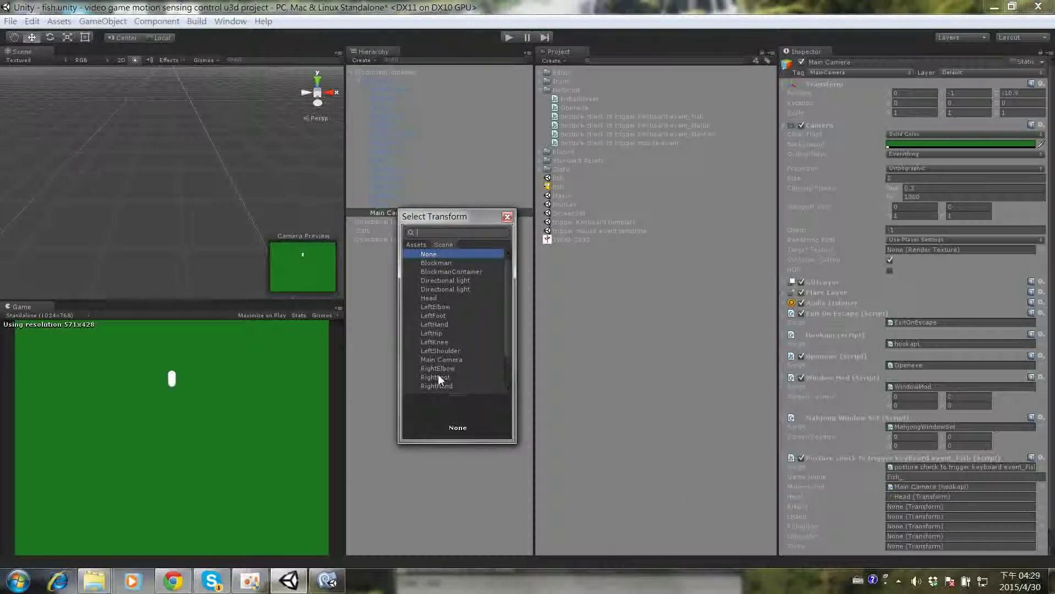
scroll(506, 319, "down", 3)
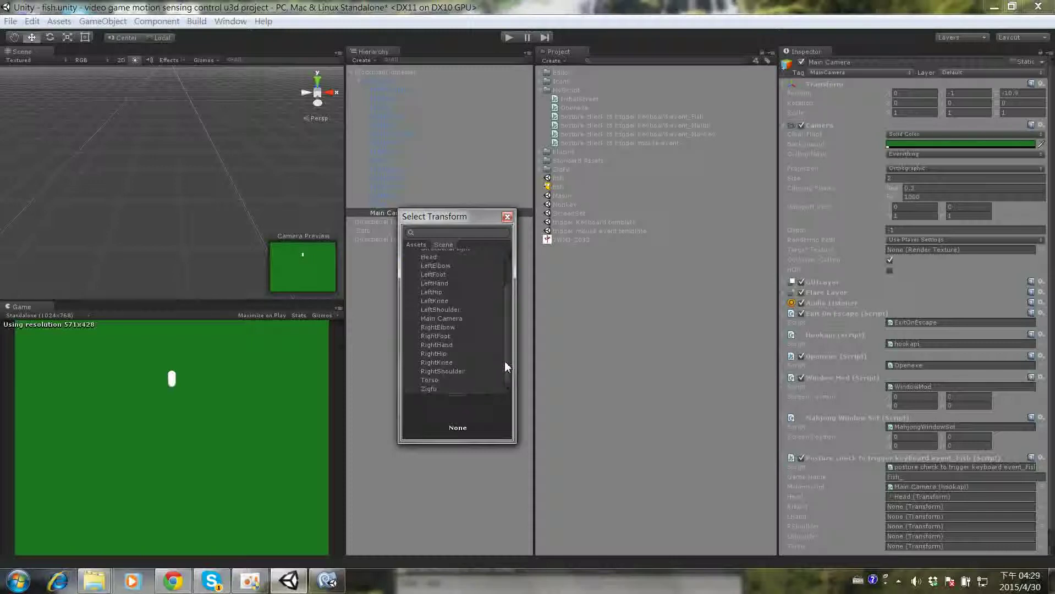
left_click(451, 345)
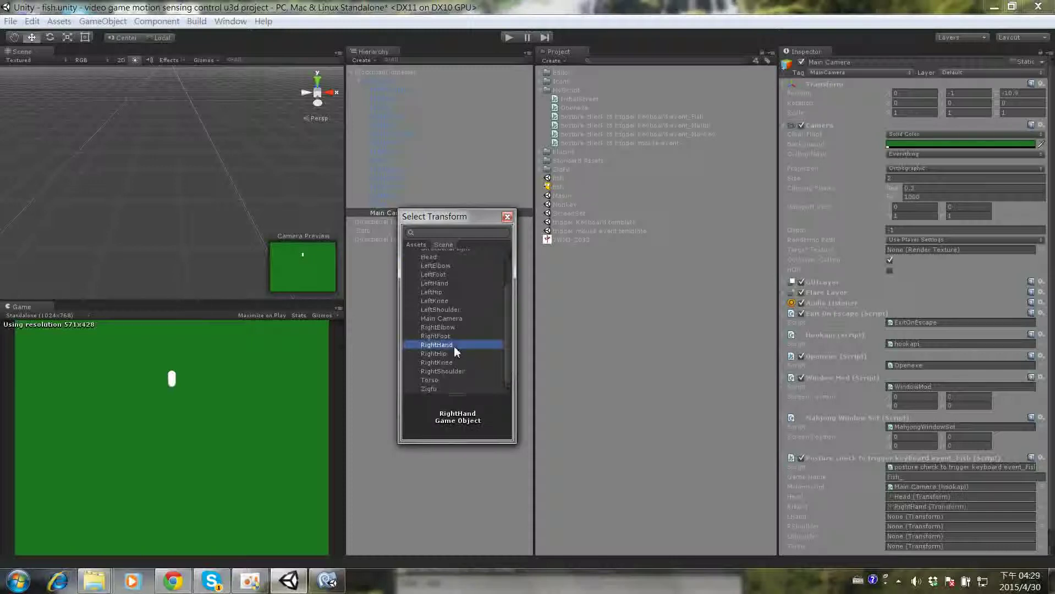
left_click(1042, 518)
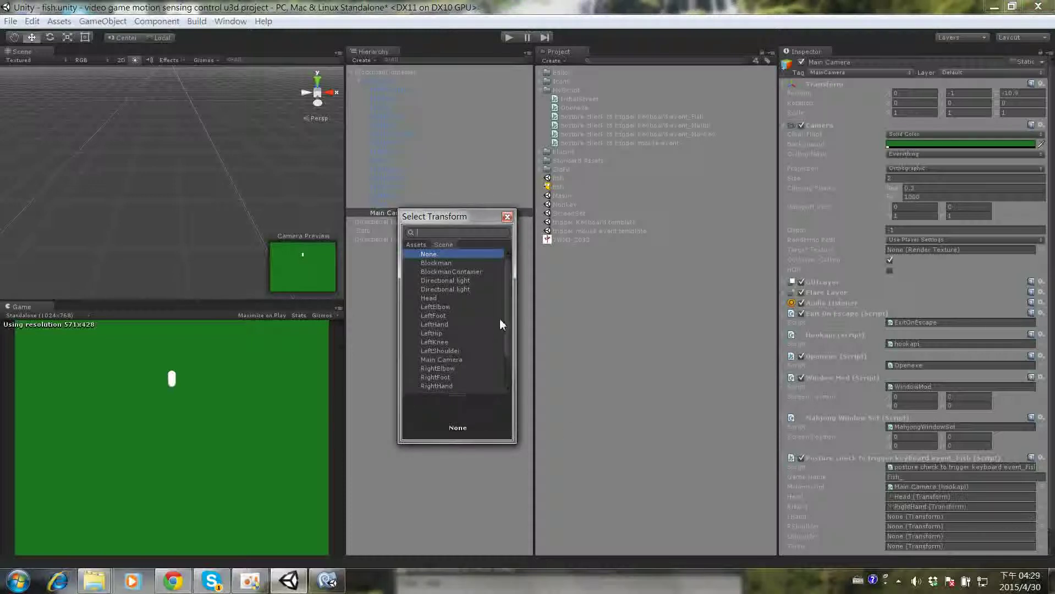
left_click(441, 325)
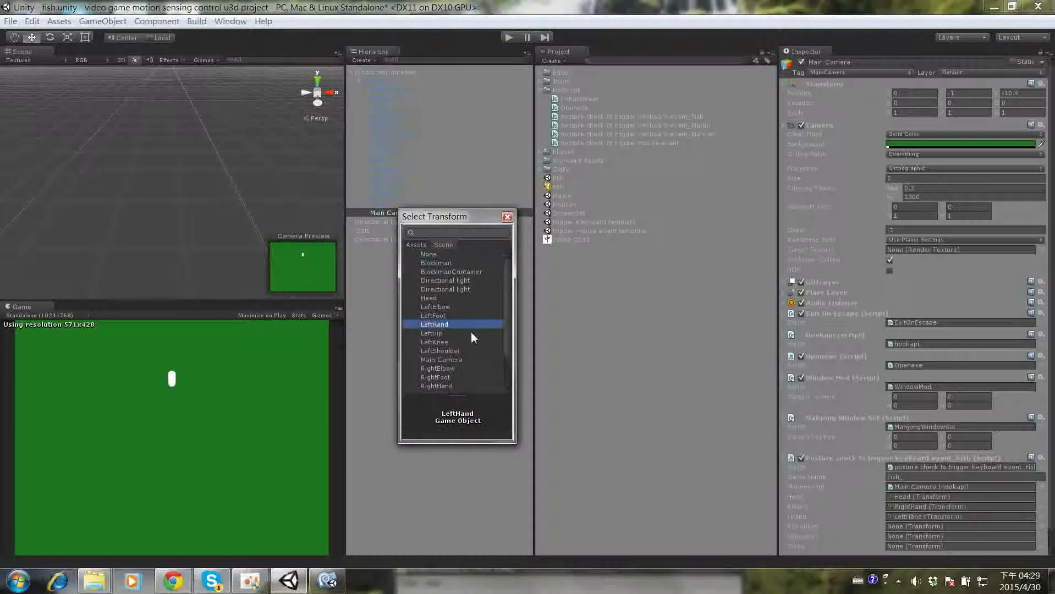
left_click(1044, 532)
- Assign RightShoulder, LeftShoulder and Torso to the RShoulder, LShoulder and Torso fields
left_click(1043, 530)
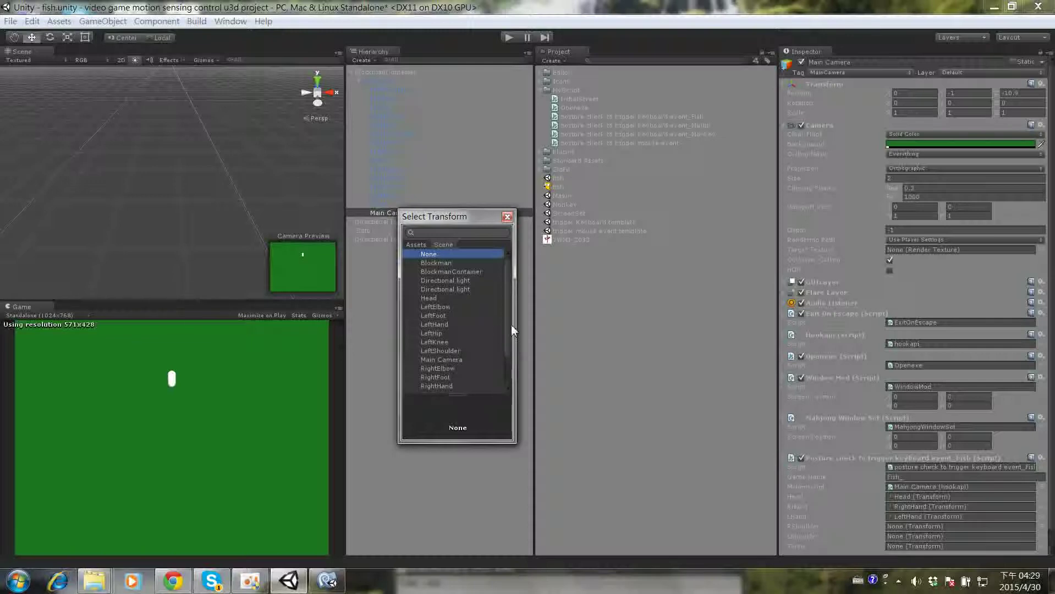
left_click_drag(508, 324, 507, 372)
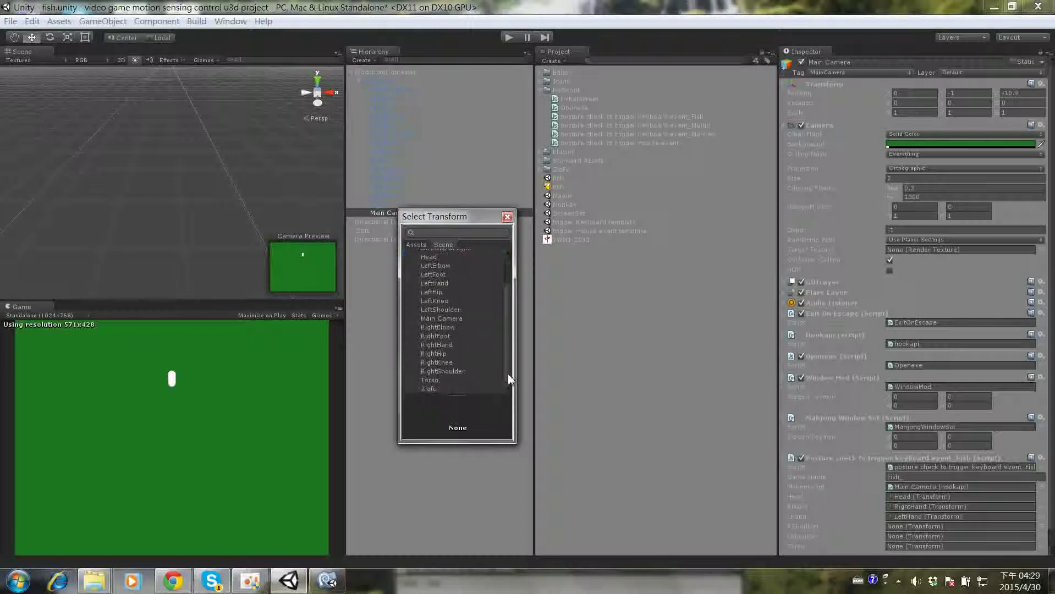
left_click(461, 371)
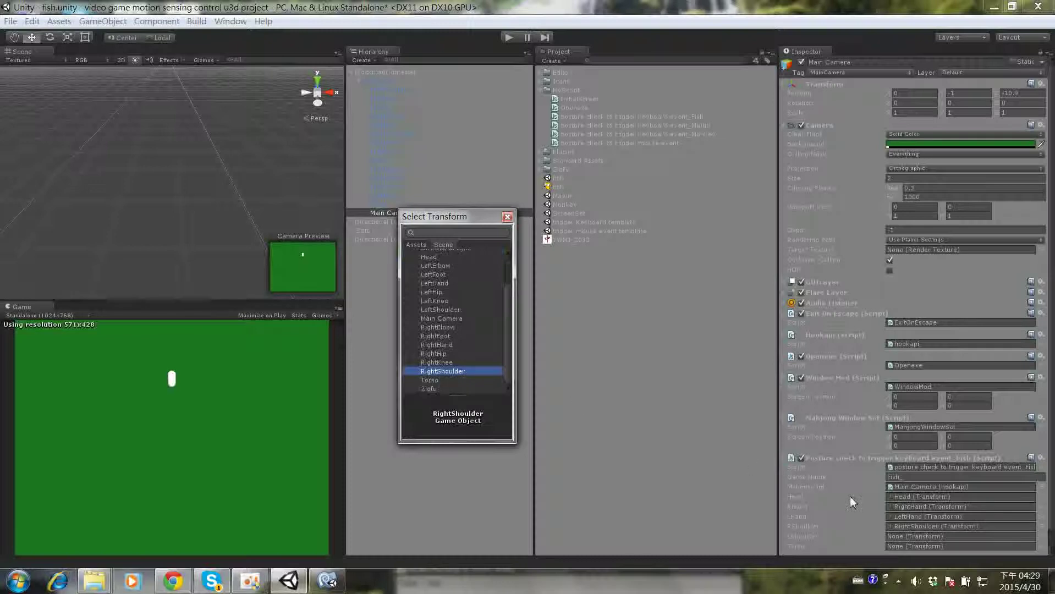
left_click(1042, 536)
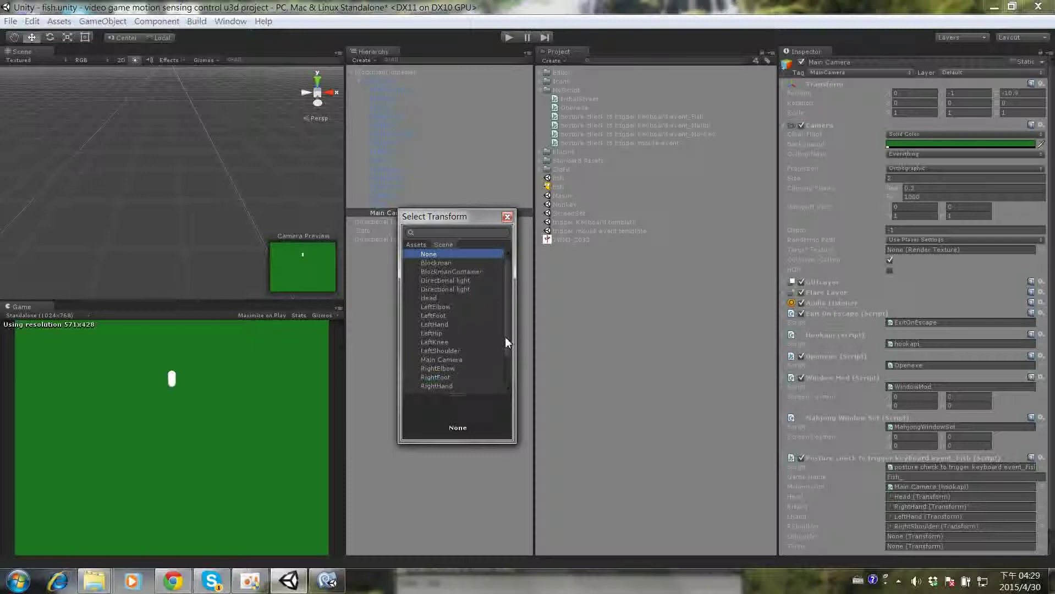
left_click_drag(504, 335, 498, 391)
scroll(496, 345, "up", 3)
left_click(449, 350)
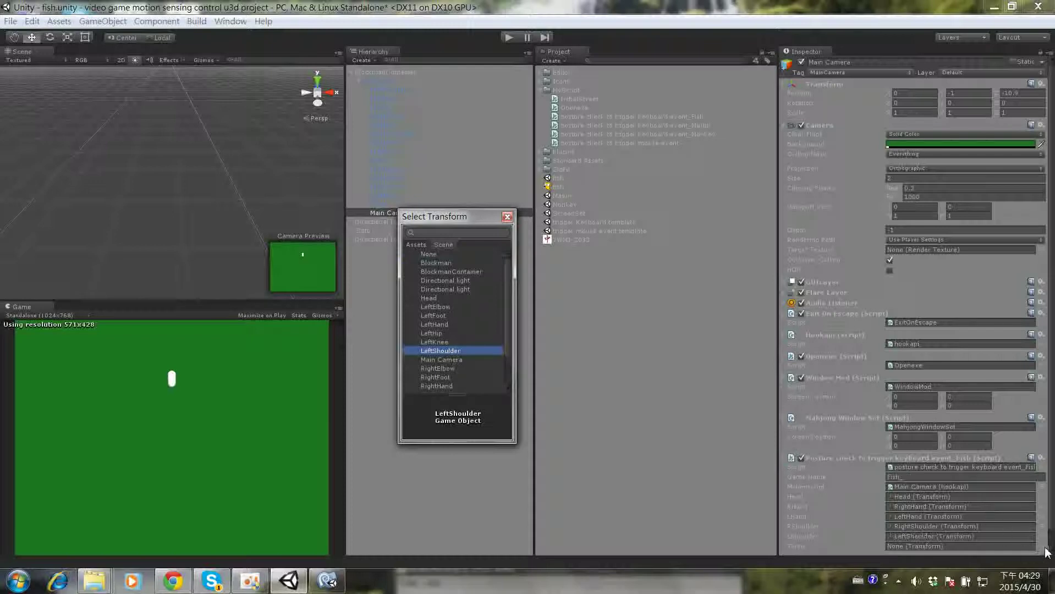
left_click(1023, 546)
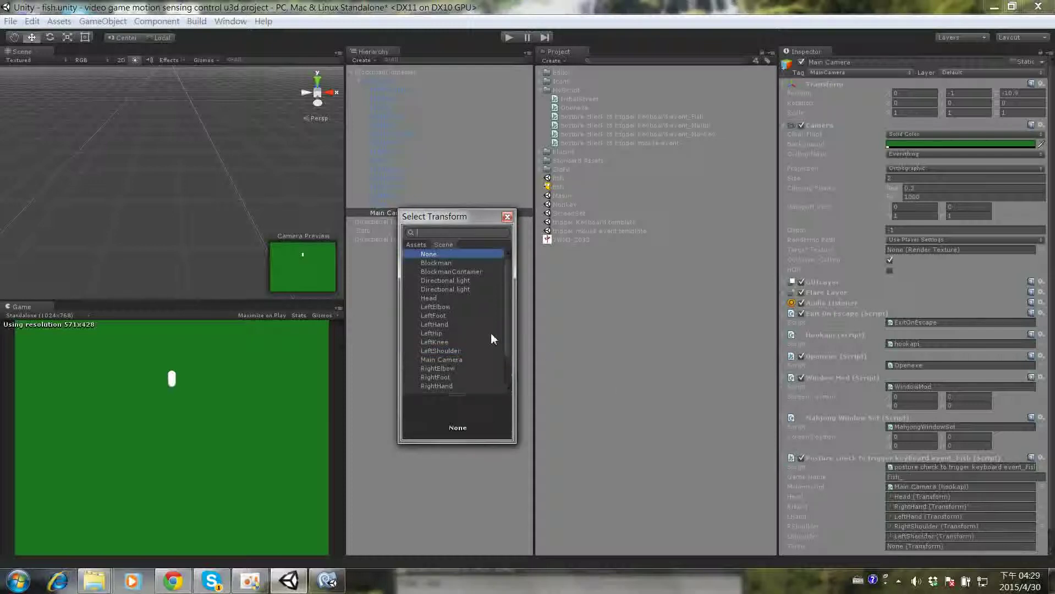
scroll(506, 333, "down", 2)
scroll(501, 358, "down", 2)
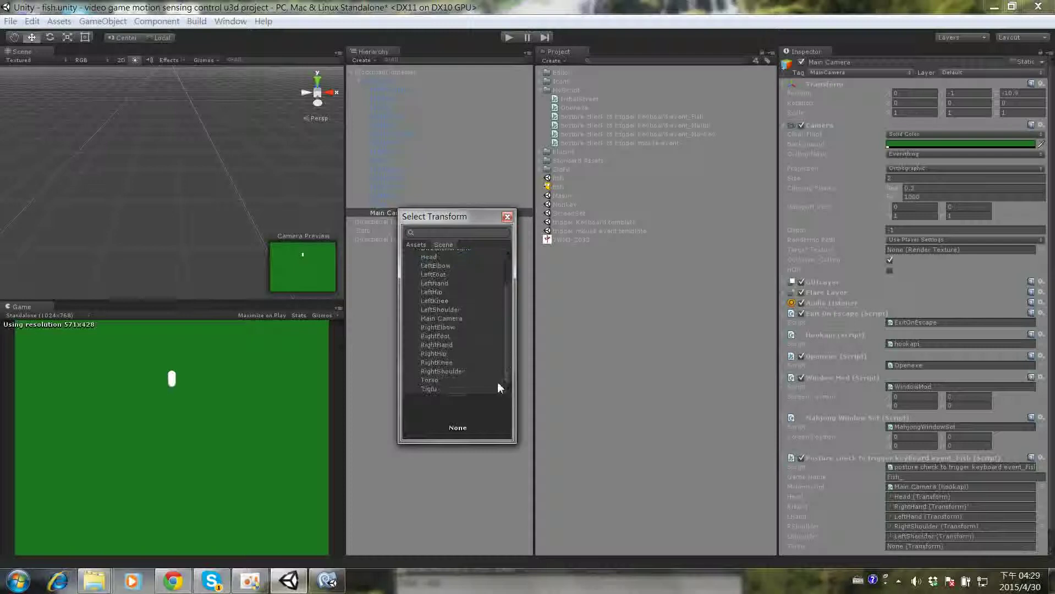
left_click(443, 381)
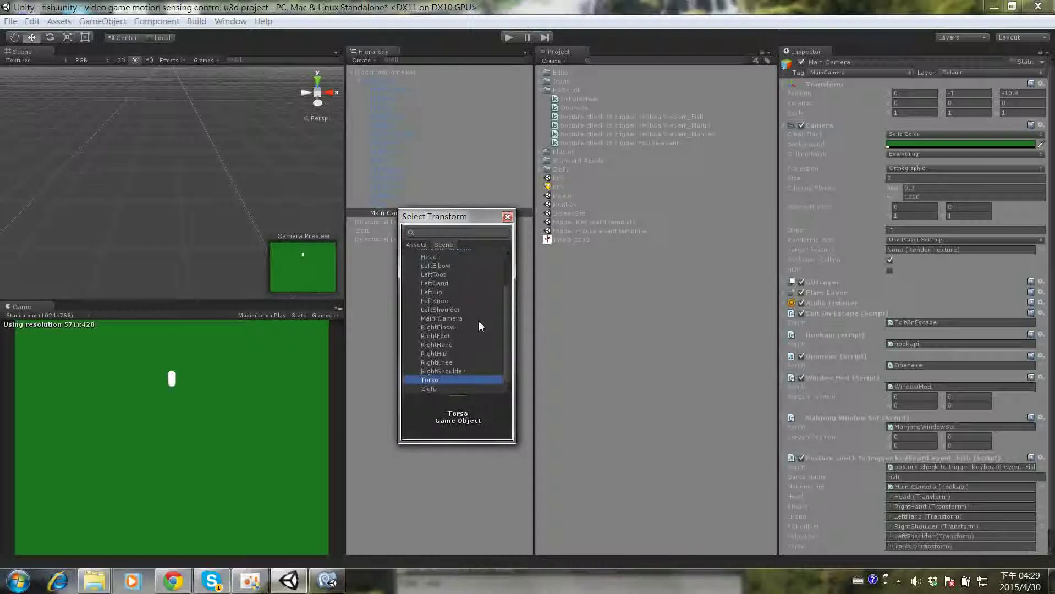
left_click(506, 218)
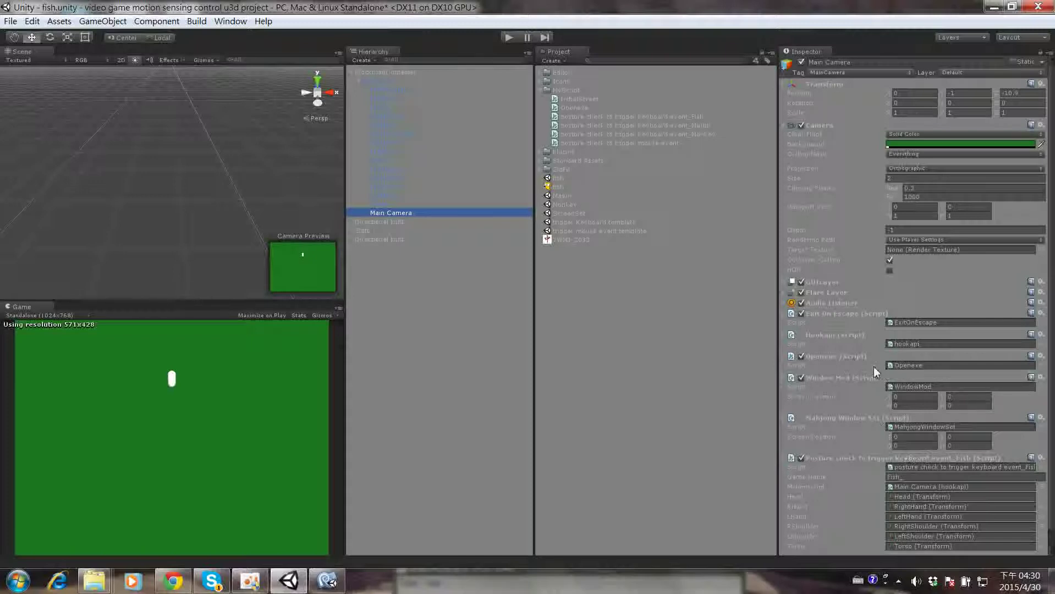
- Expand the Openexe (Script) component and ping its script asset in the Project panel
left_click(853, 356)
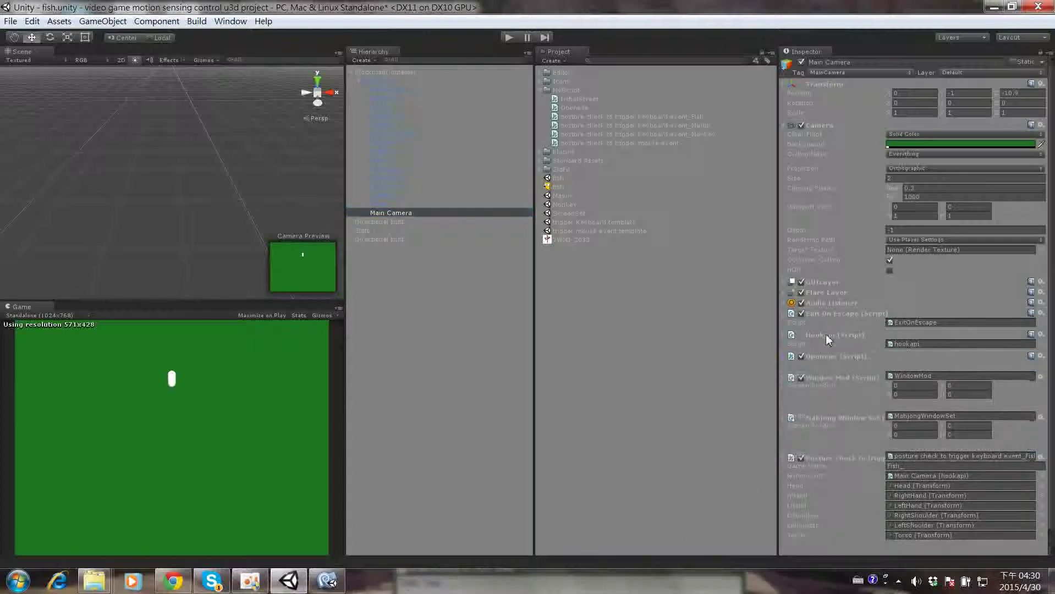
left_click(810, 358)
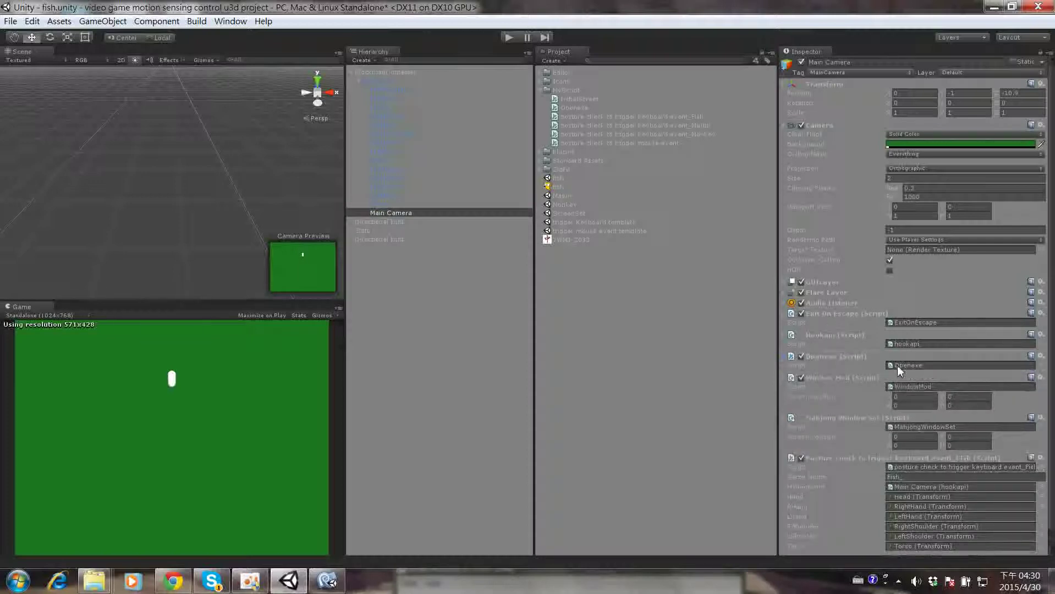
left_click(897, 365)
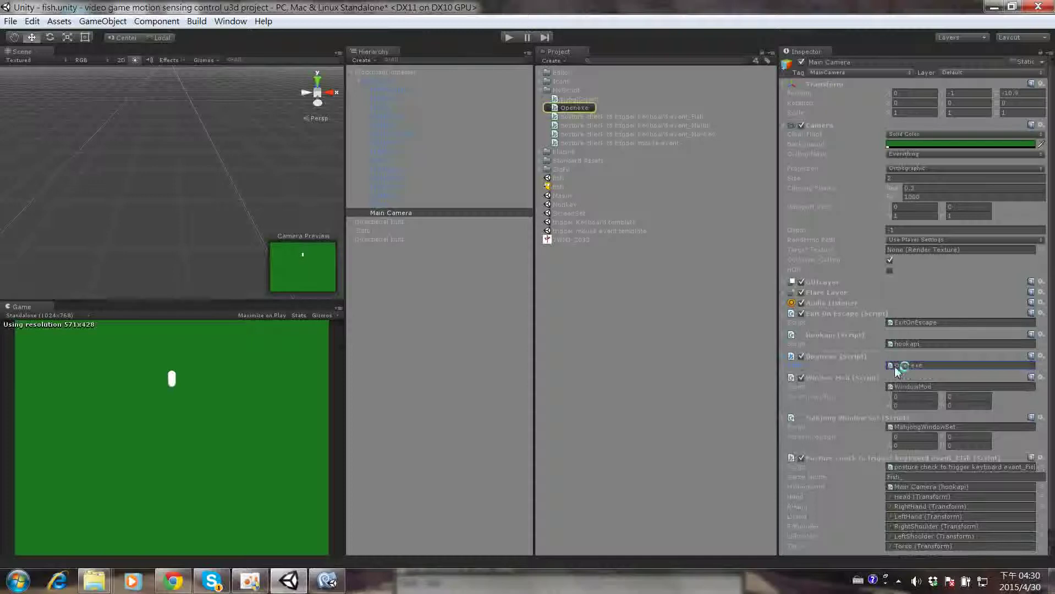
- Open Openexe.js in MonoDevelop and maximize the editor window
double_click(895, 367)
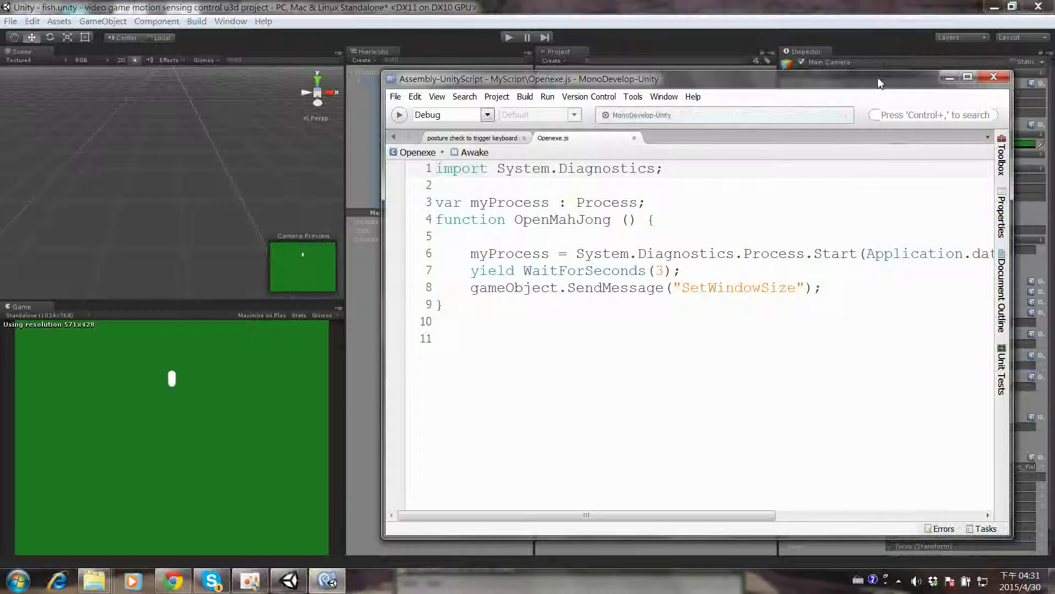
left_click_drag(877, 78, 765, 73)
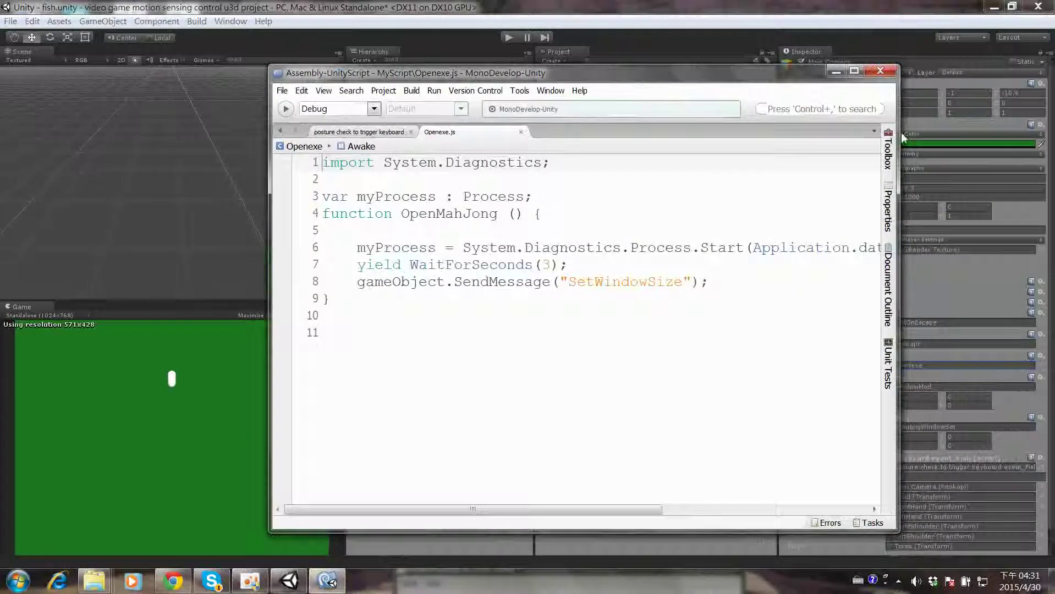
left_click(853, 71)
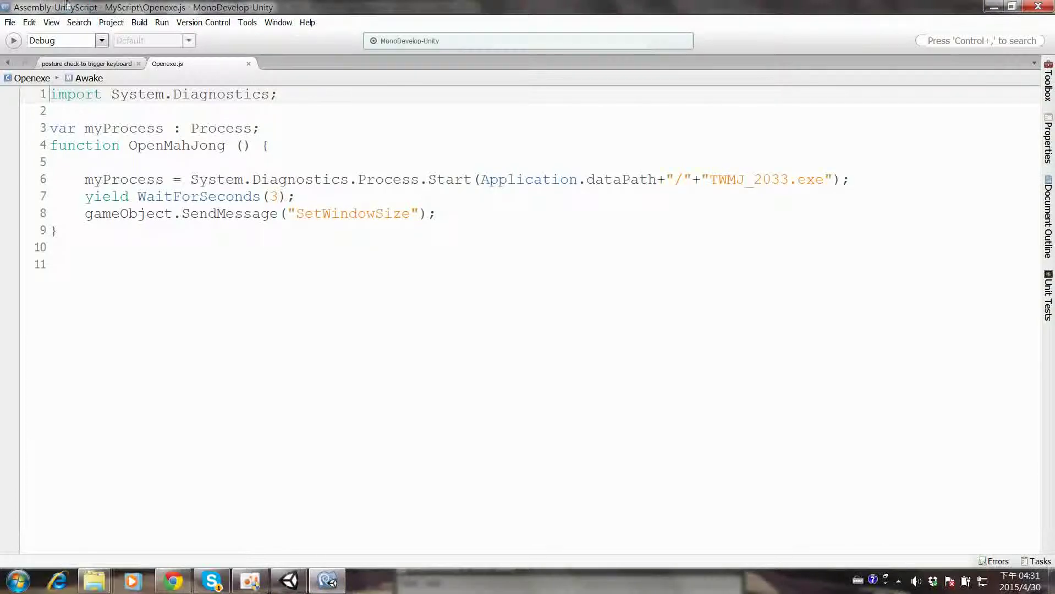
- Enlarge the code text one step and select TWMJ_2033 on line 6
left_click(51, 24)
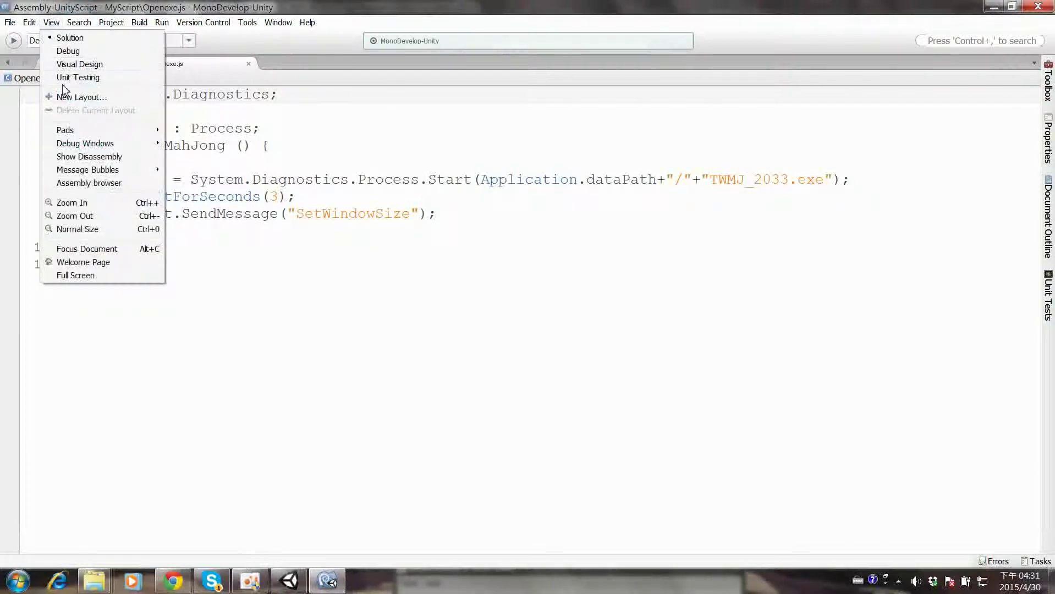
left_click(132, 216)
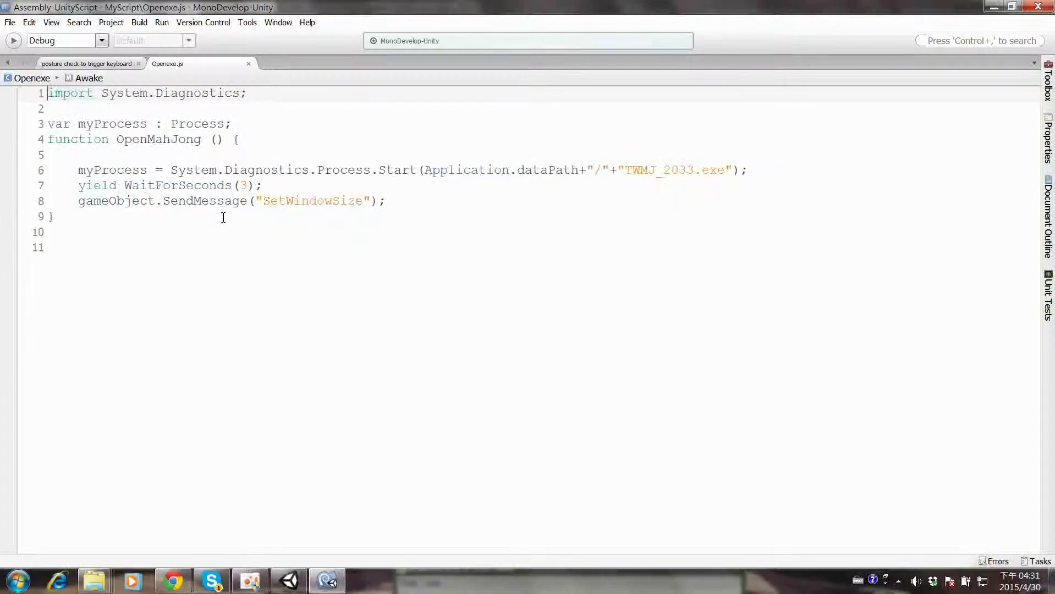
left_click(51, 24)
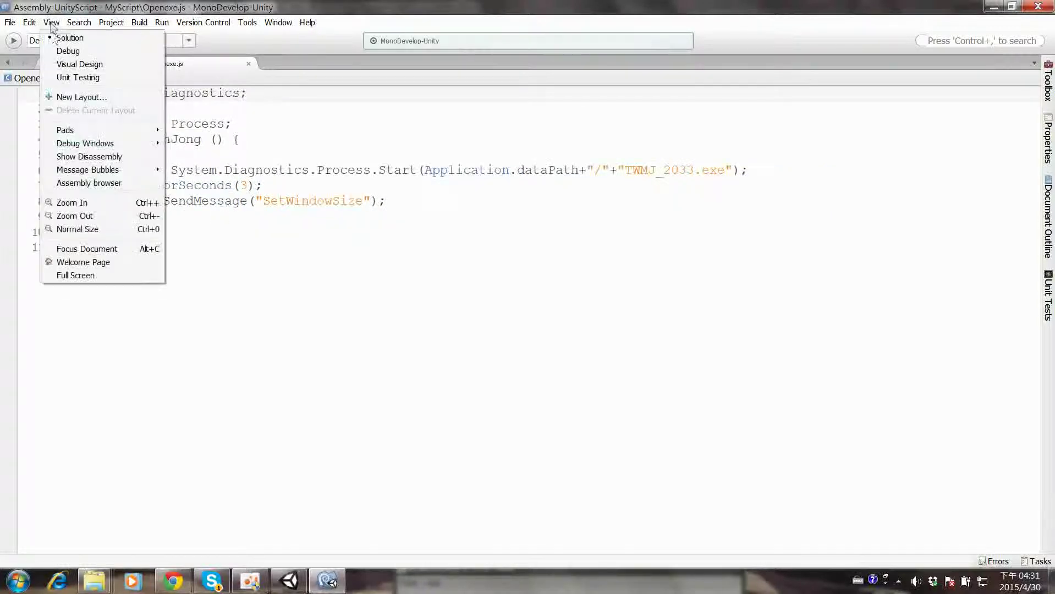
left_click(90, 208)
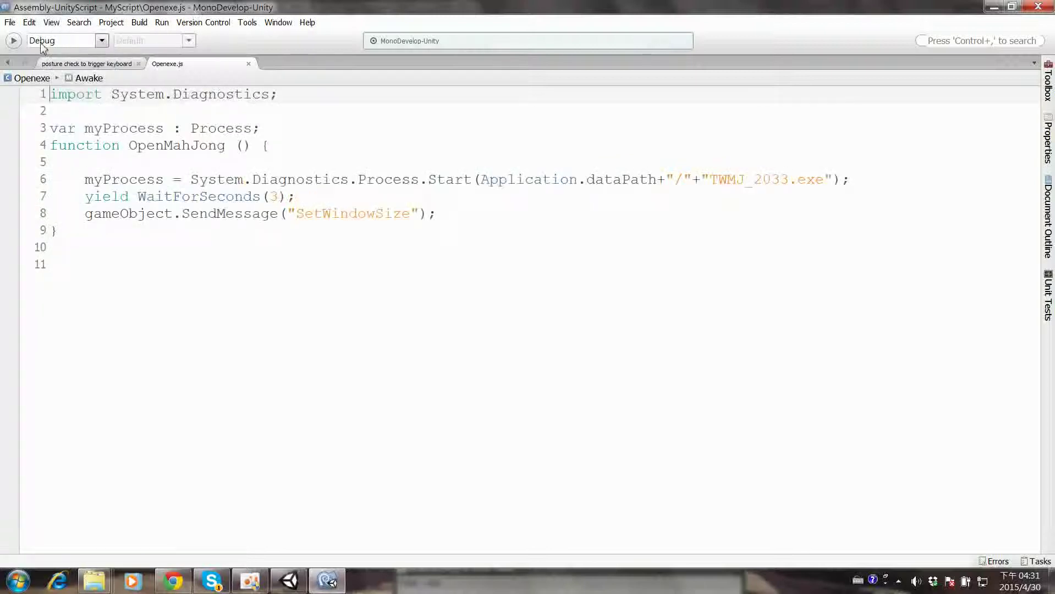
left_click(49, 24)
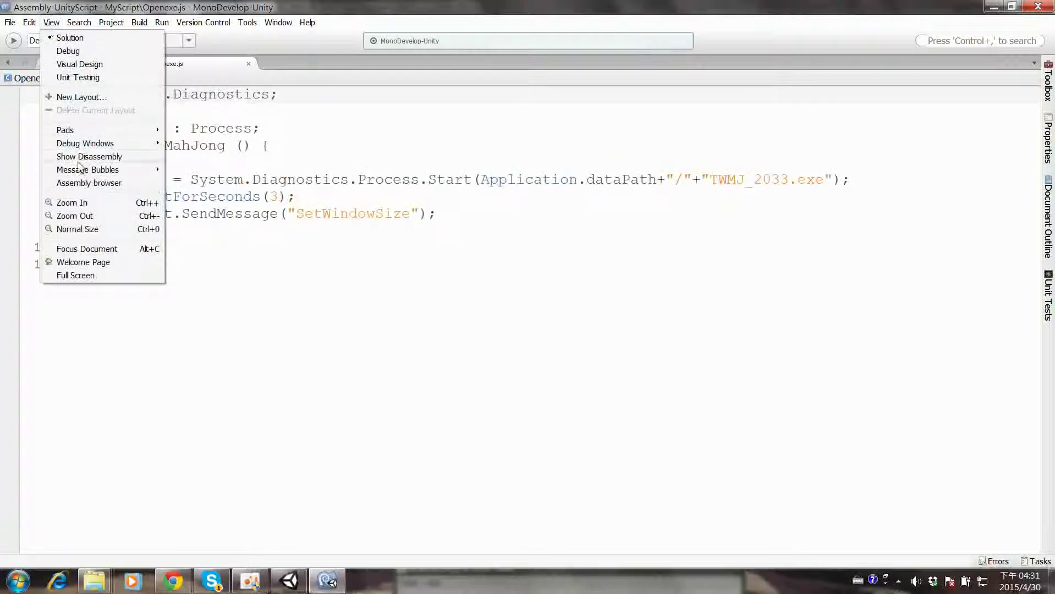
left_click(86, 204)
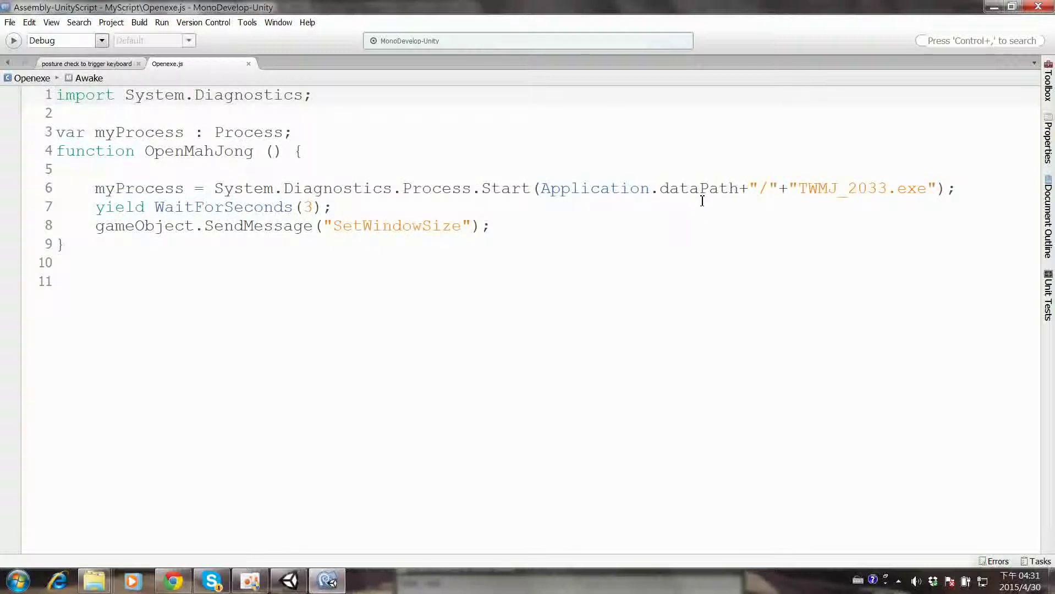
left_click_drag(798, 193, 886, 192)
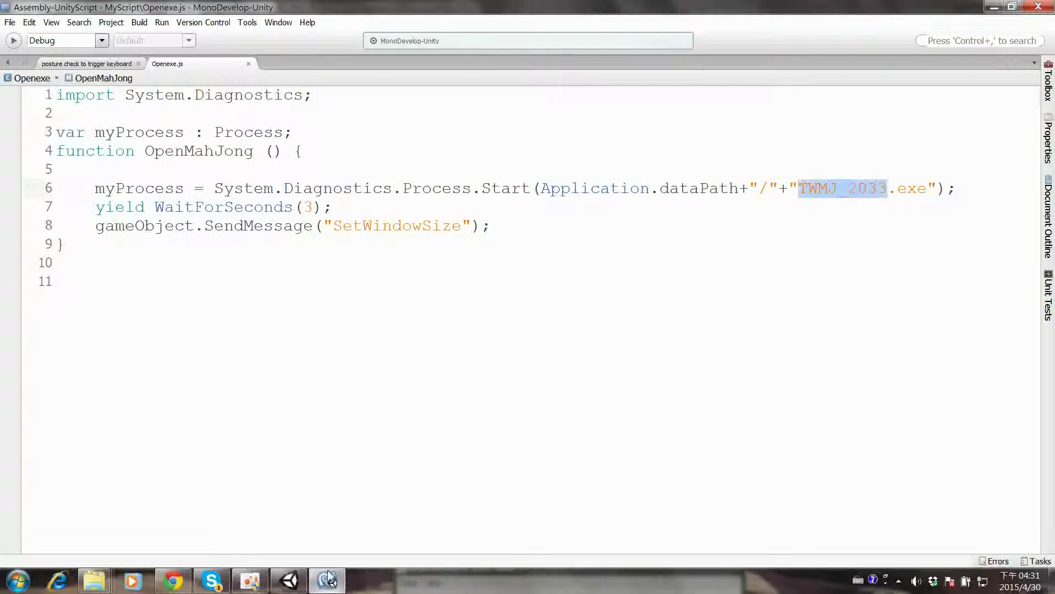
- Replace TWMJ_2033 with fish to launch fish.exe, save, and return to Unity
left_click(289, 580)
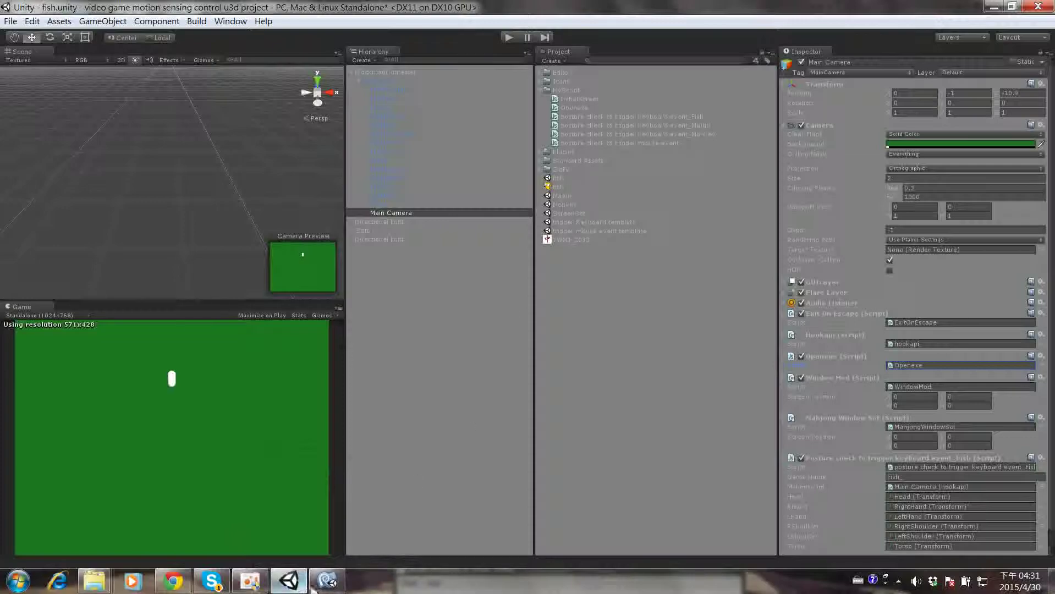
left_click(328, 581)
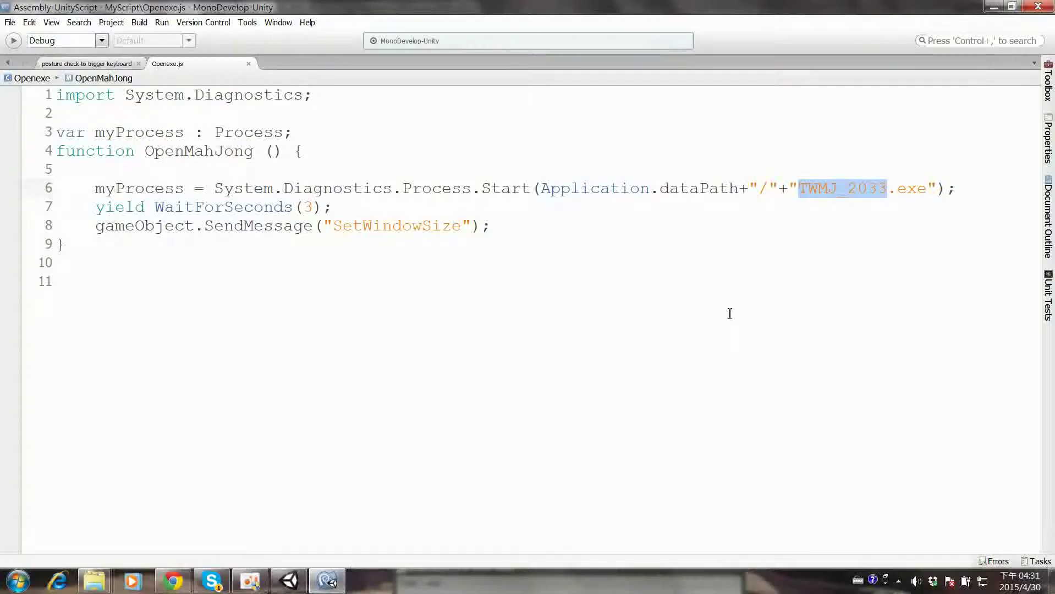
type("fish")
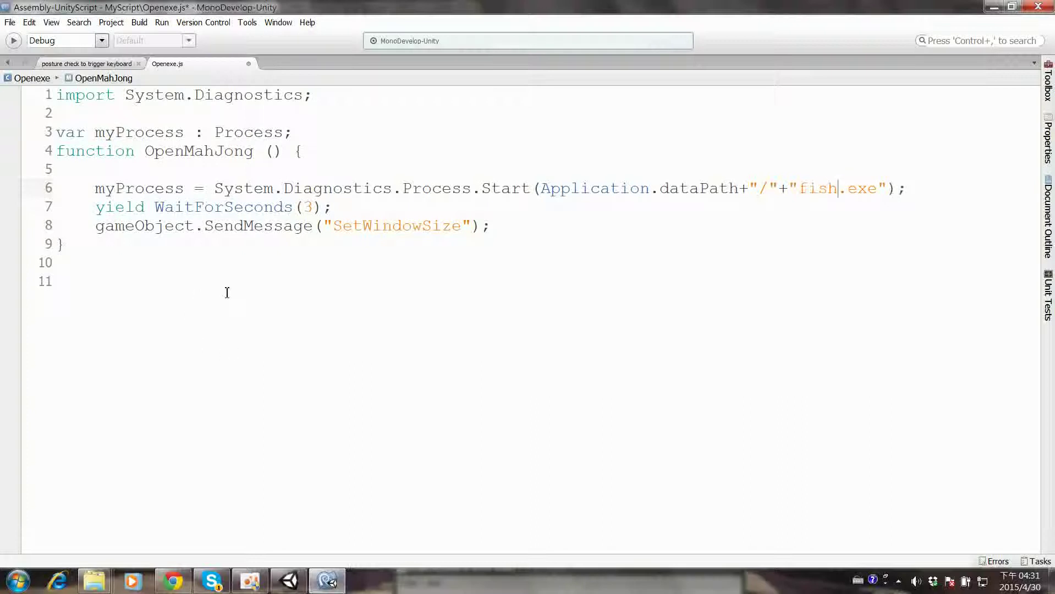
key("ctrl+s")
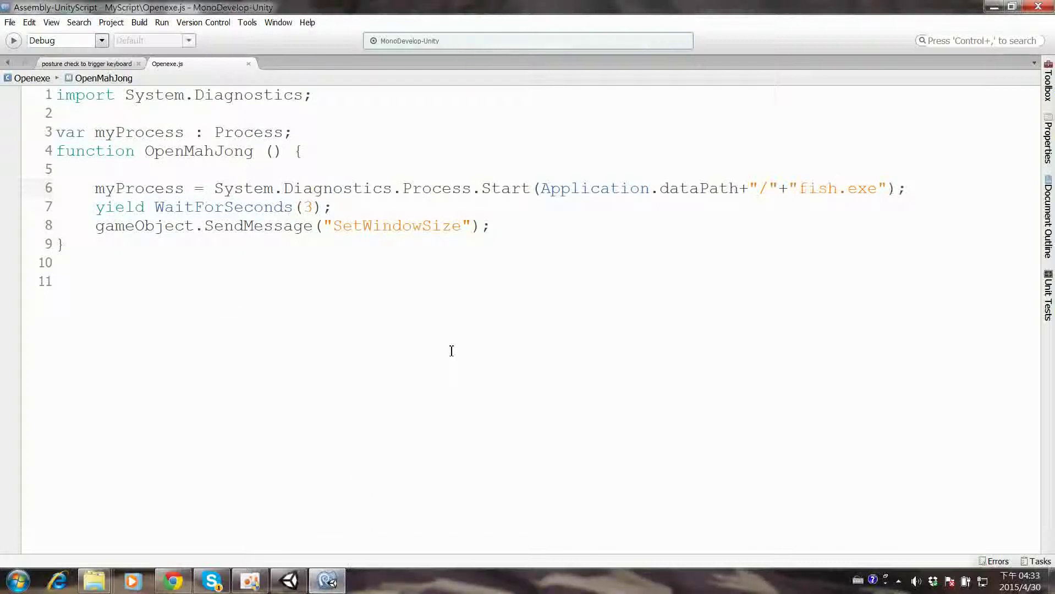
left_click(289, 580)
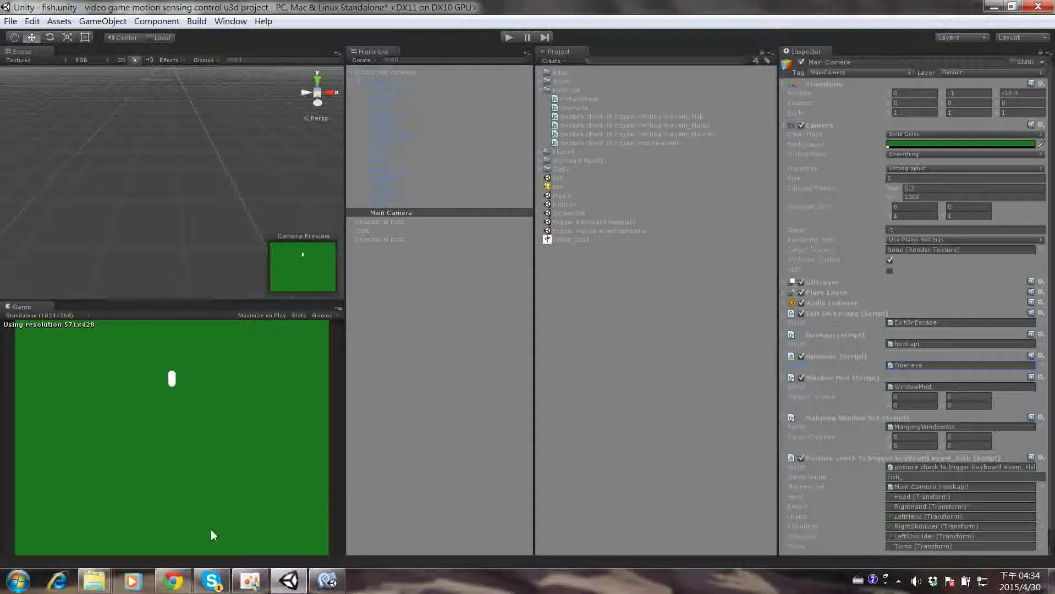
- Launch NiViewer from Start > All Programs > OpenNI > Samples
left_click(26, 574)
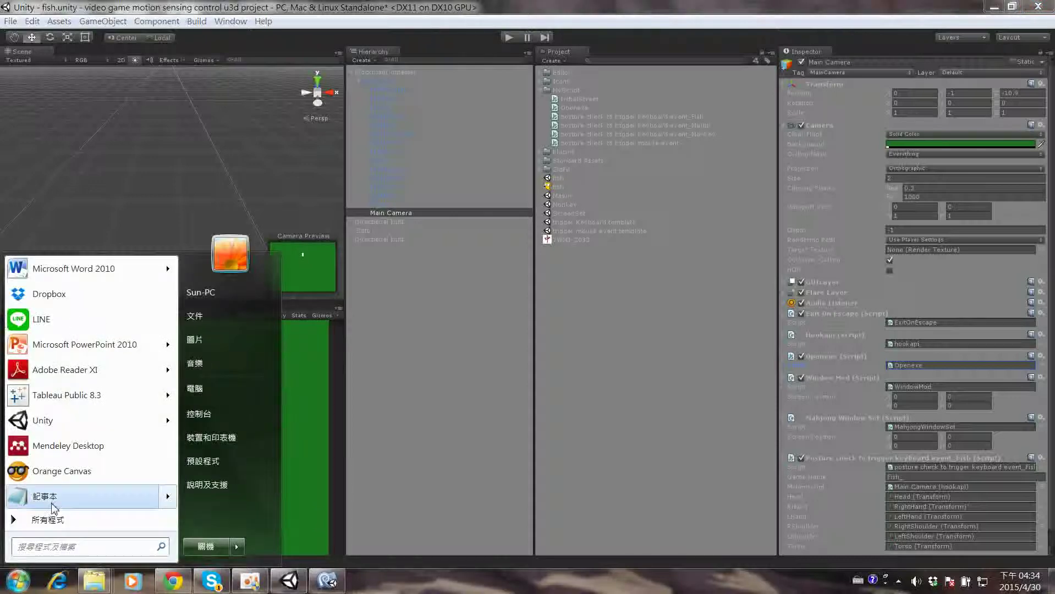
left_click(47, 520)
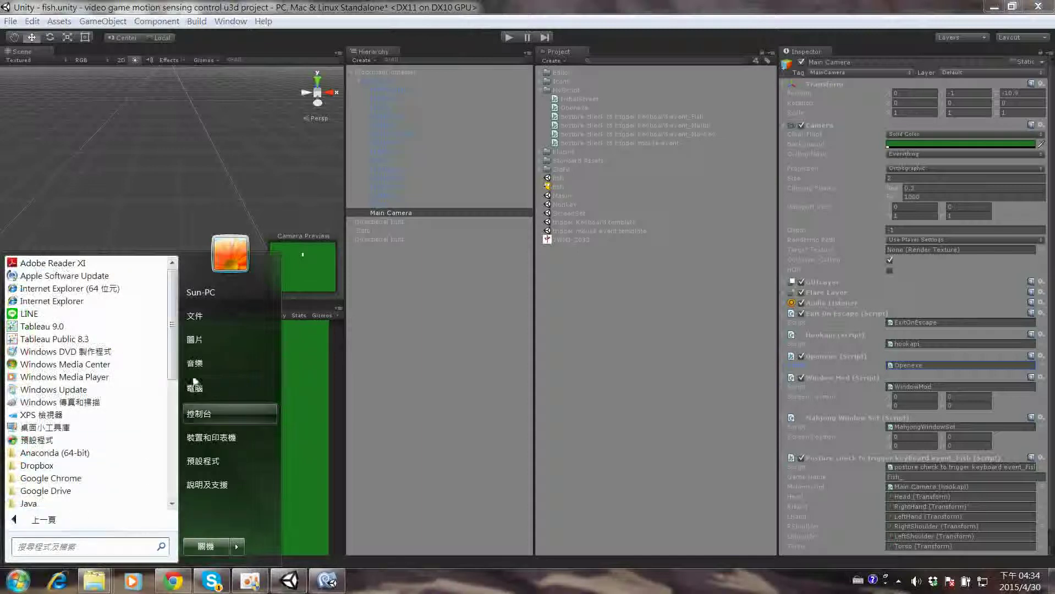
scroll(171, 460, "down", 3)
scroll(171, 460, "down", 3)
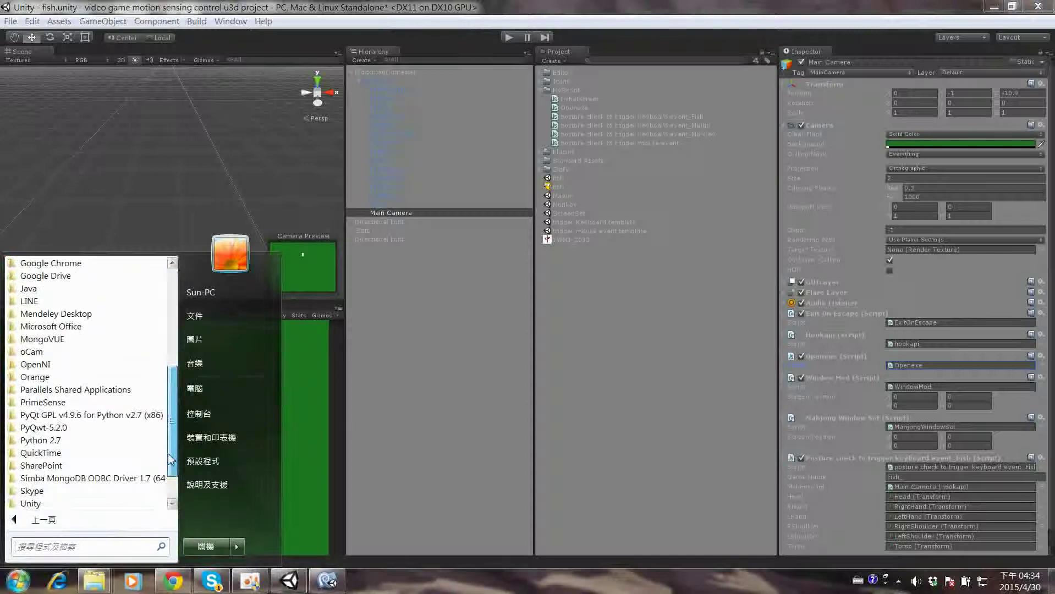
scroll(171, 460, "up", 1)
left_click(39, 390)
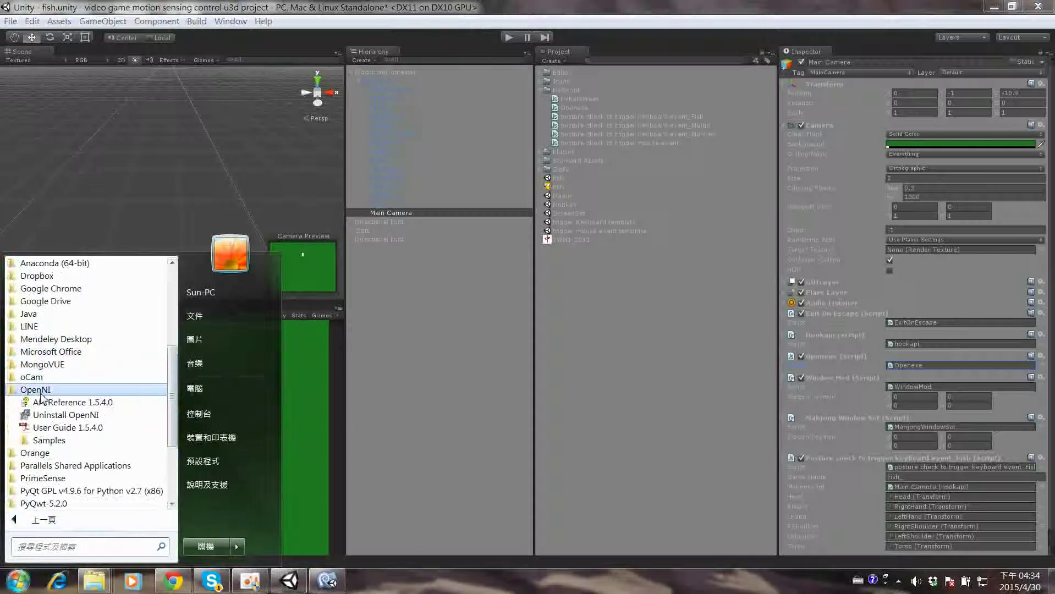
left_click(49, 441)
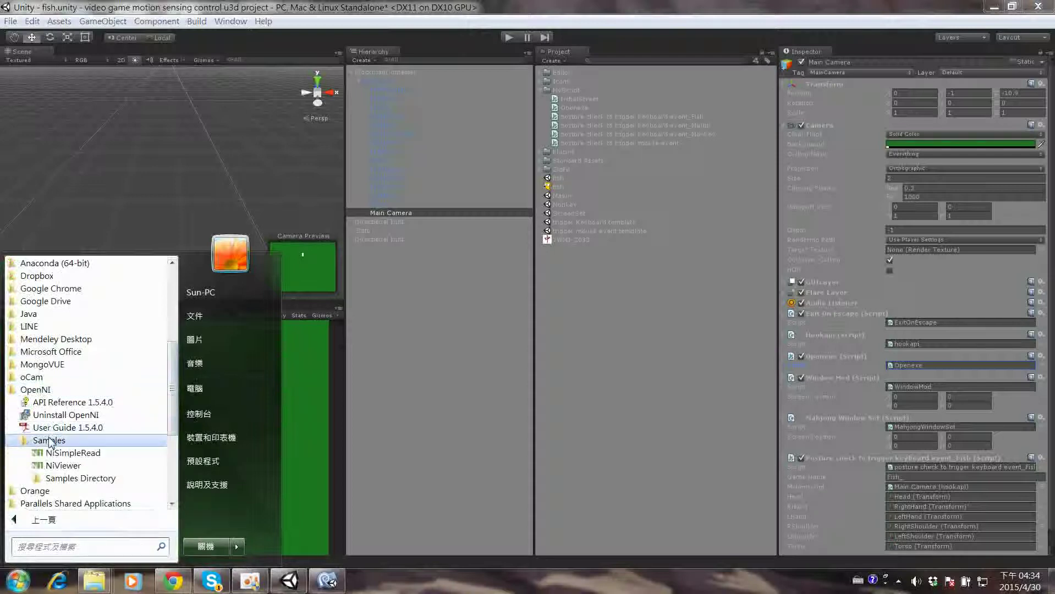
left_click(62, 465)
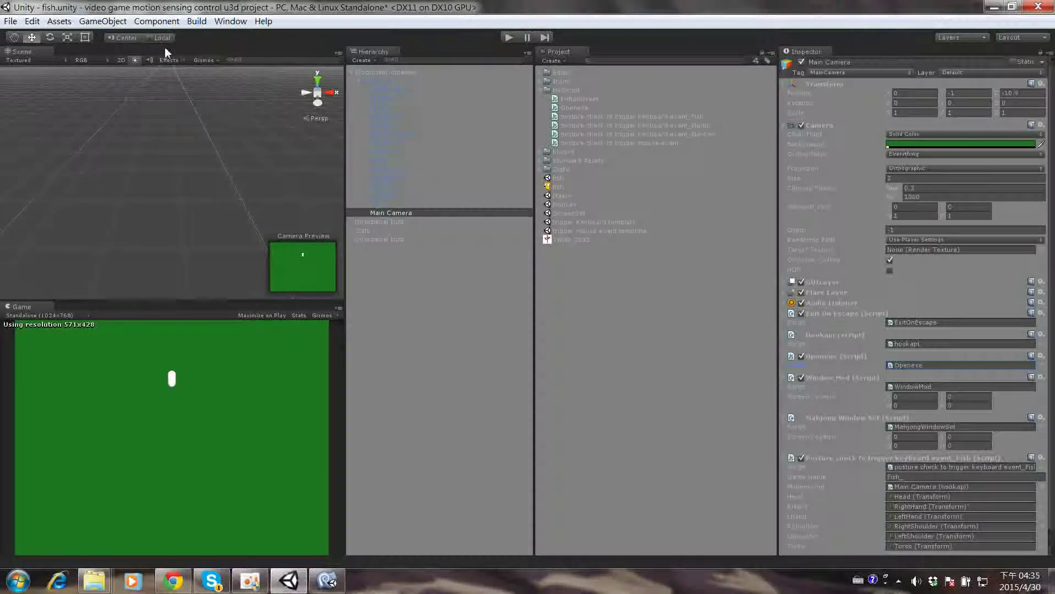
- In Build Settings, add the current fish scene and delete Majun.unity and Monkey.unity
left_click(12, 23)
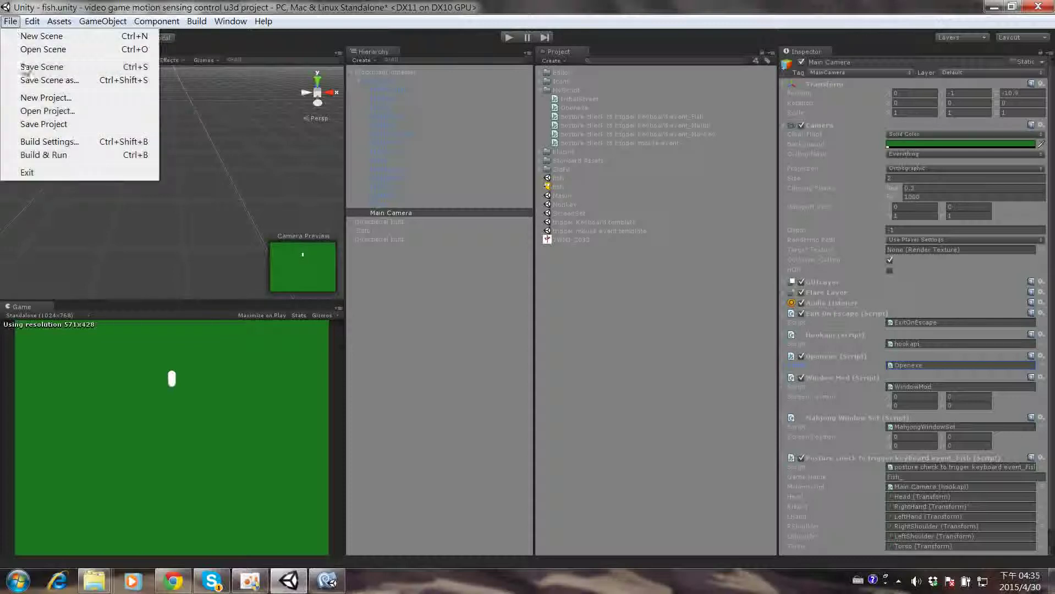
left_click(60, 156)
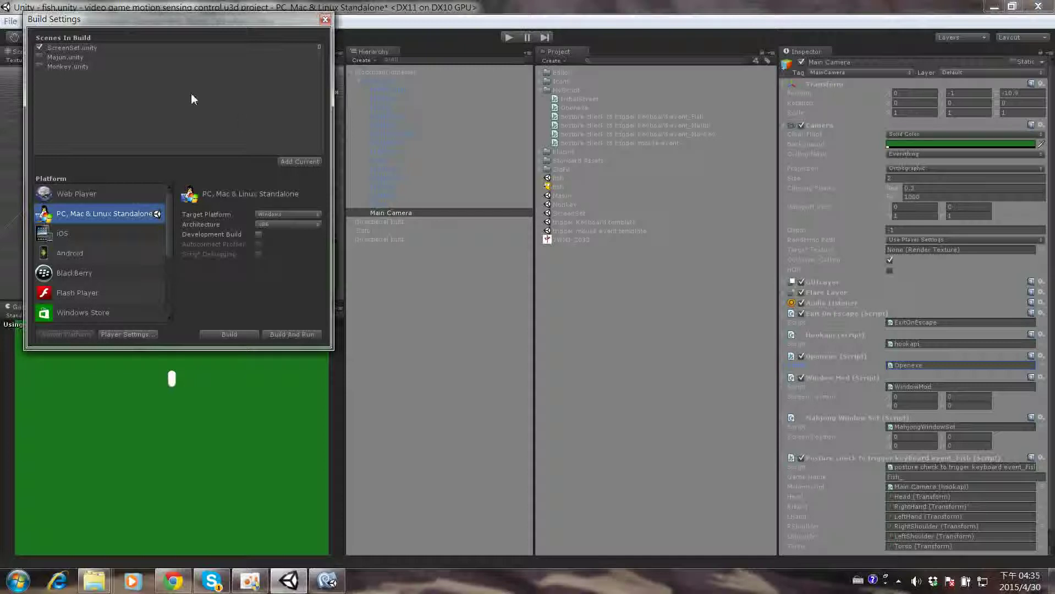
left_click(309, 160)
left_click(94, 57)
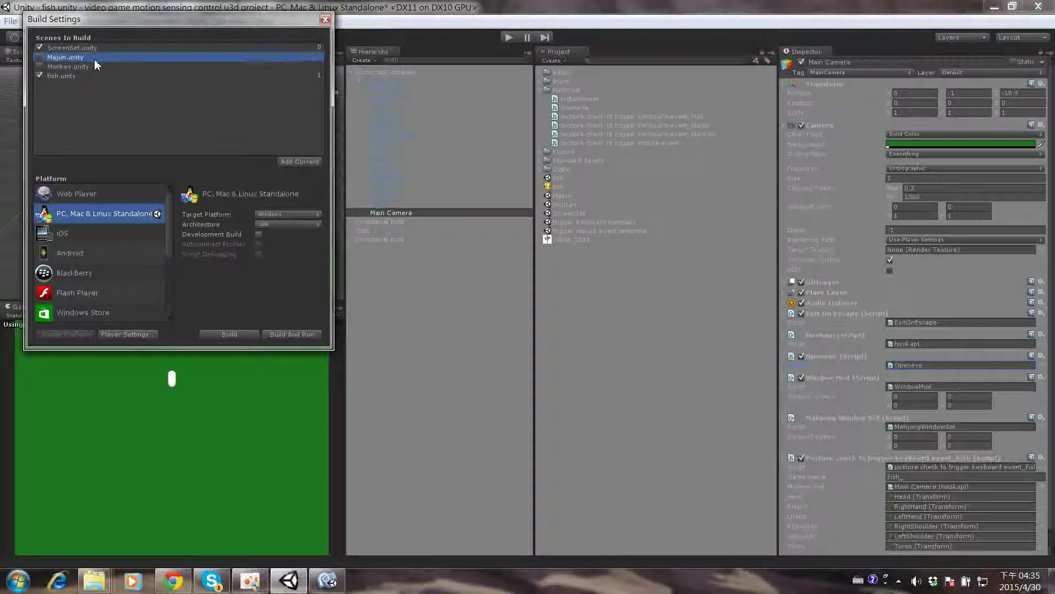
left_click(95, 66, "shift")
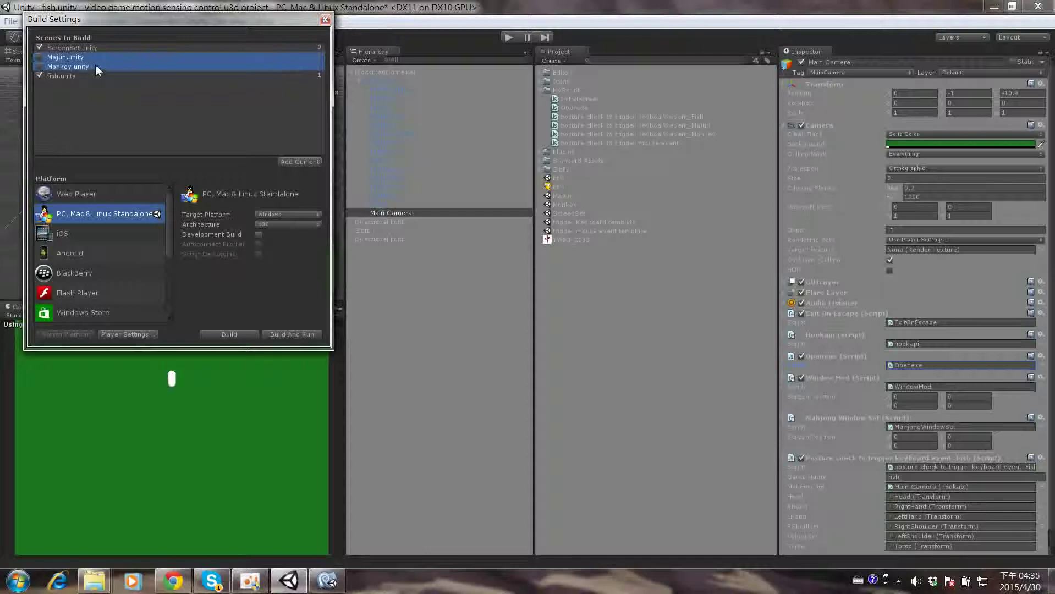
key("Delete")
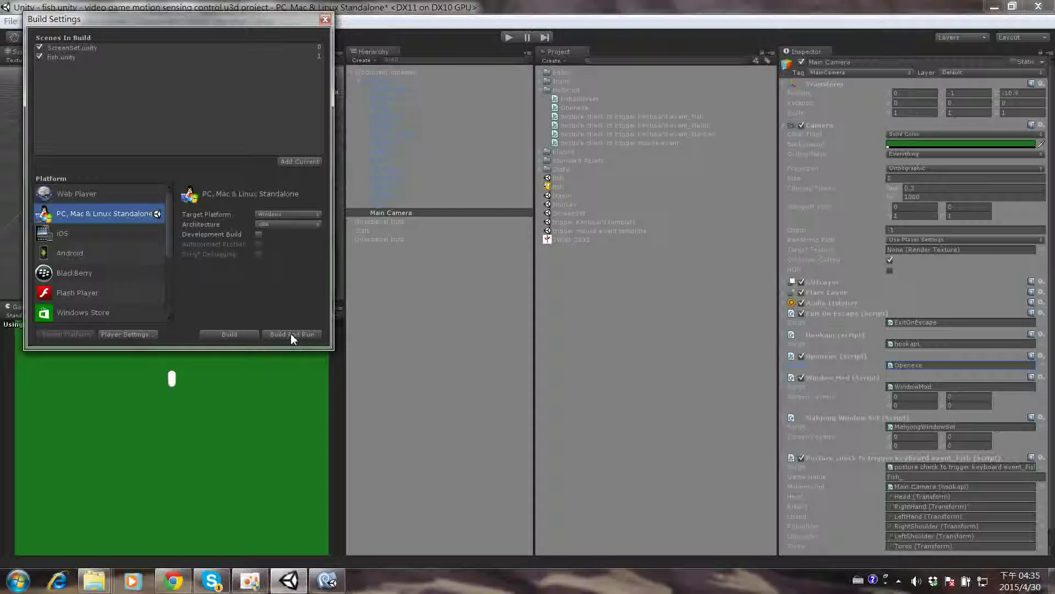
- Build and run the project, saving the standalone as fish on the Desktop
left_click(290, 335)
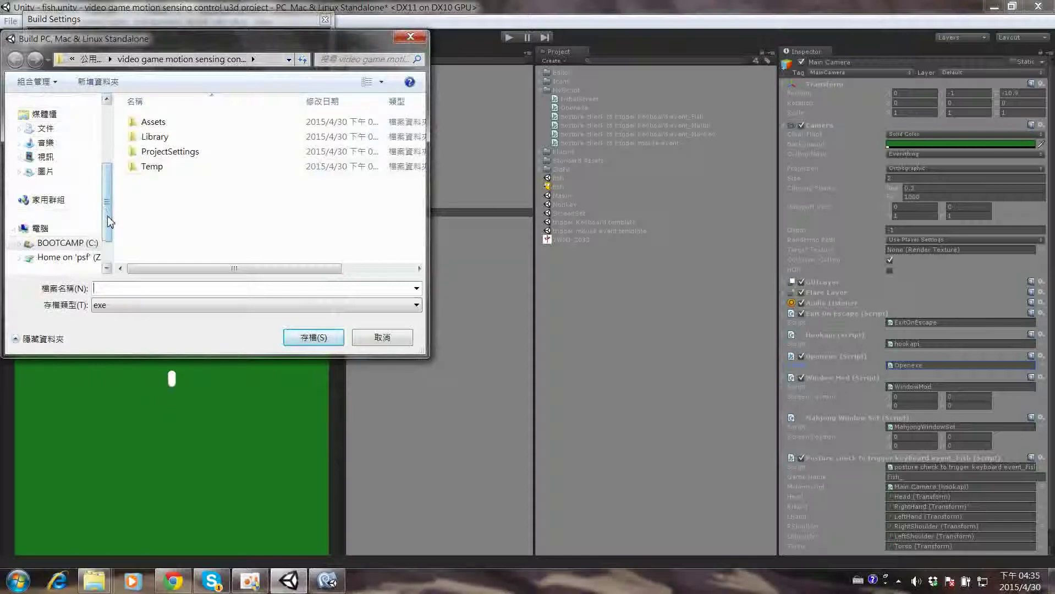
mouse_move(109, 223)
left_mouse_down()
mouse_move(108, 251)
mouse_move(107, 118)
left_mouse_up()
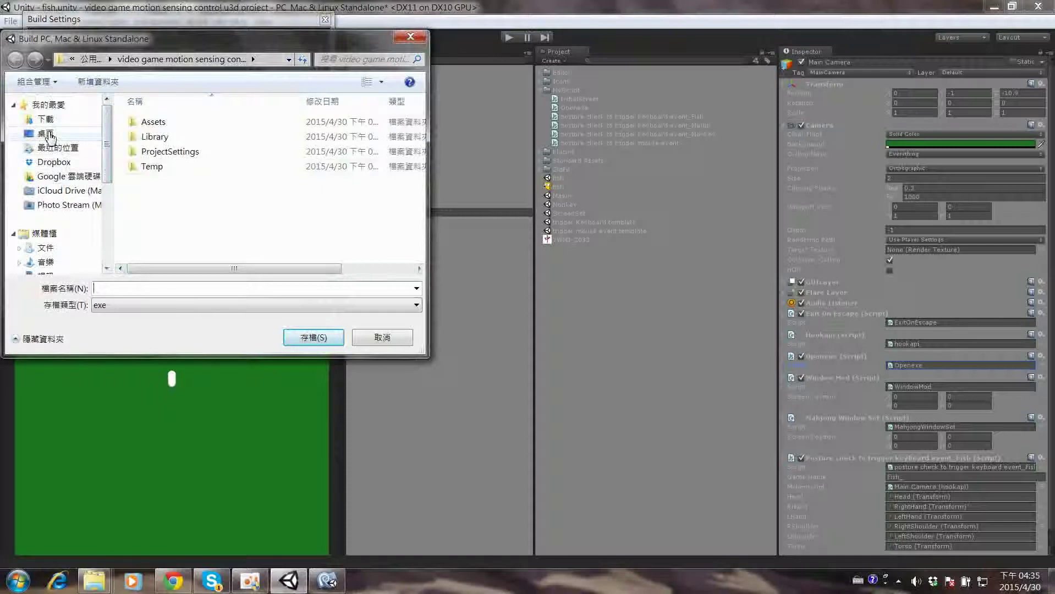
left_click(45, 135)
left_click(134, 289)
type("f")
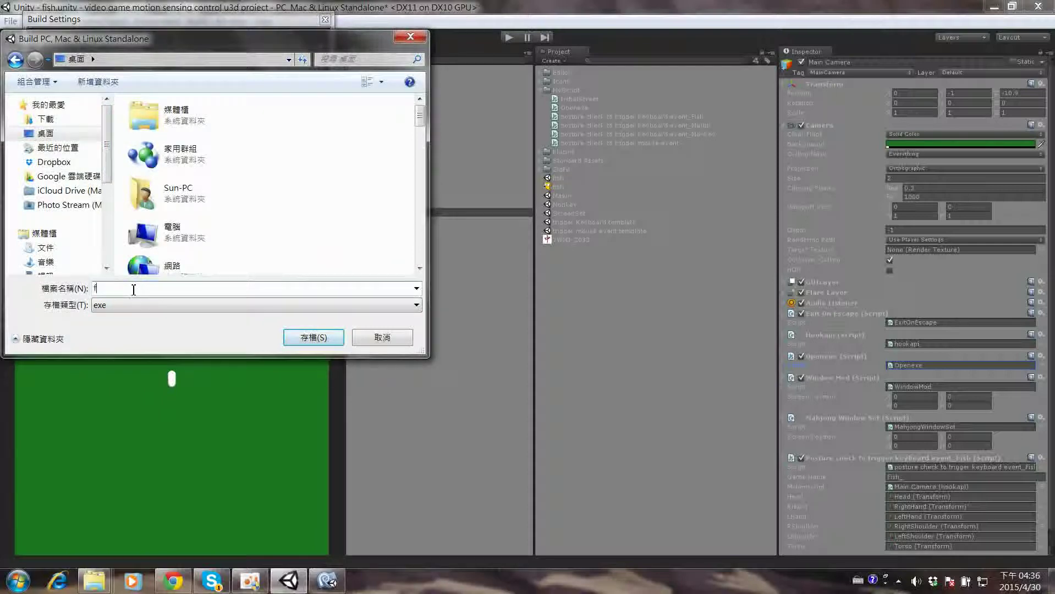
type("l")
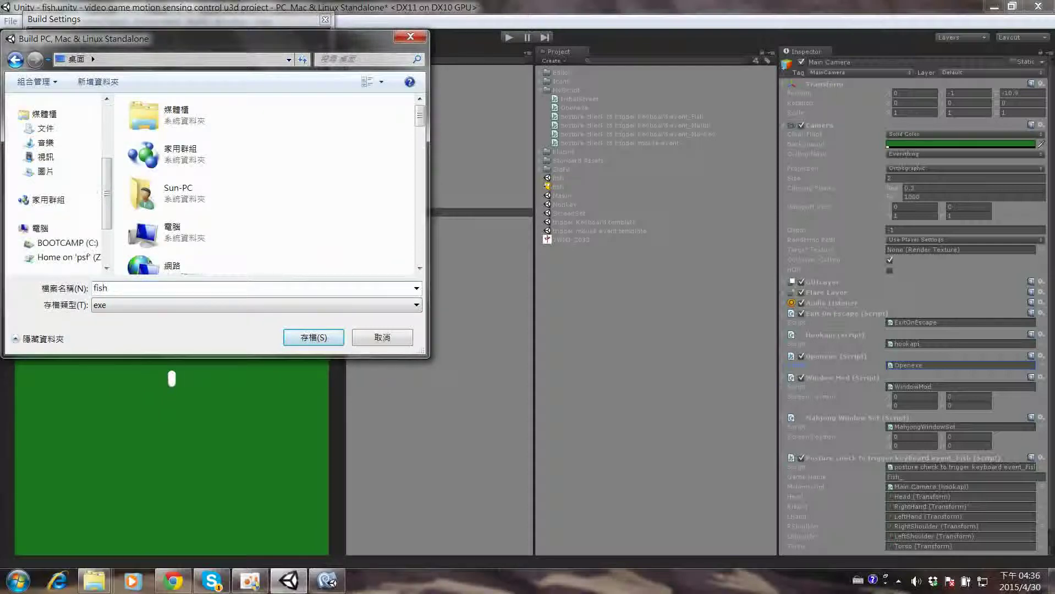
left_click(318, 339)
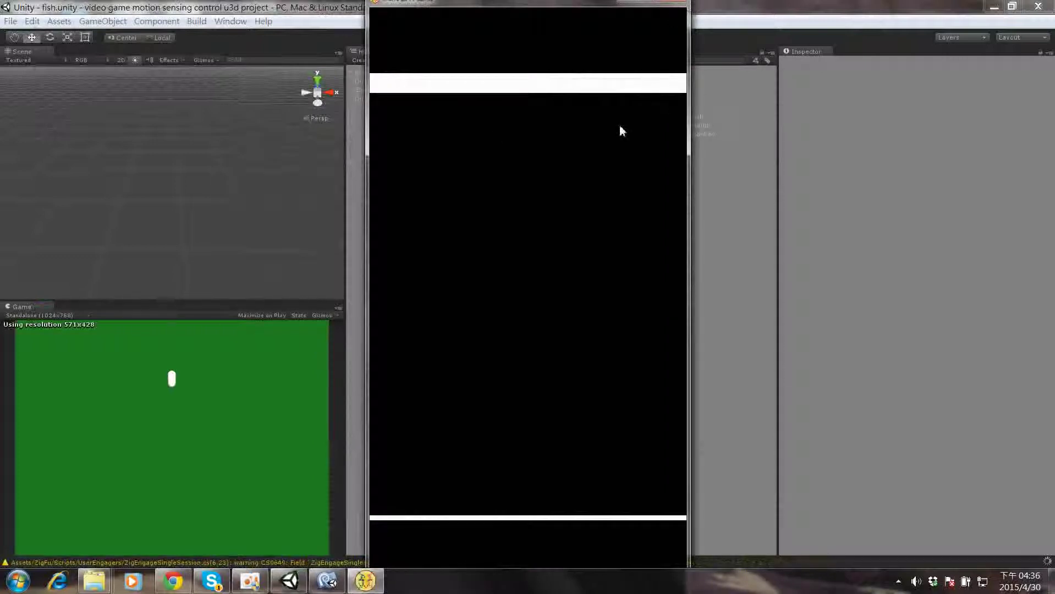
- Bring the Unity editor forward and close the Build Settings window
left_click(995, 12)
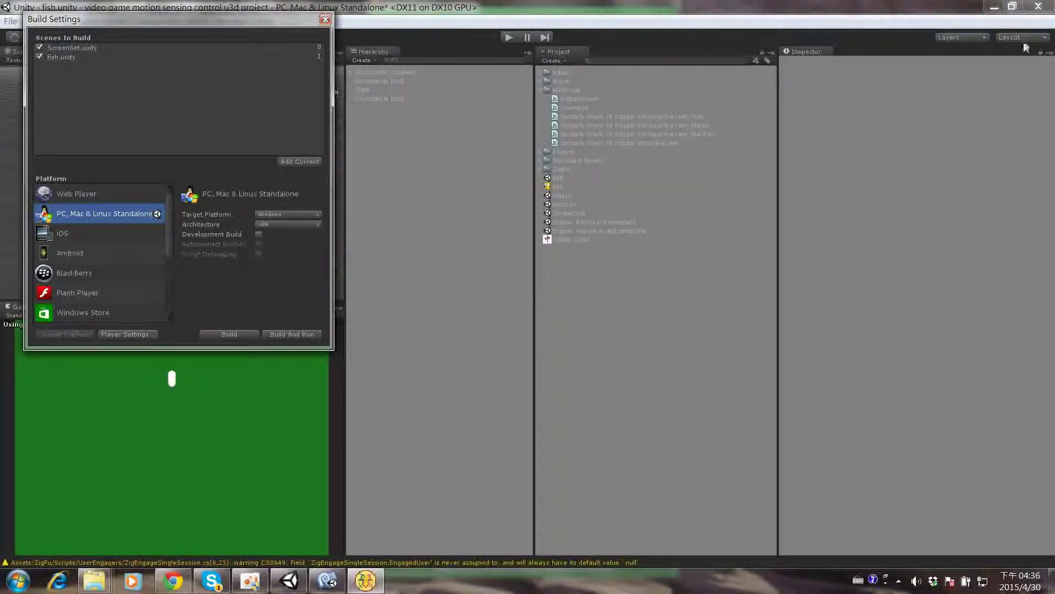
left_click(325, 20)
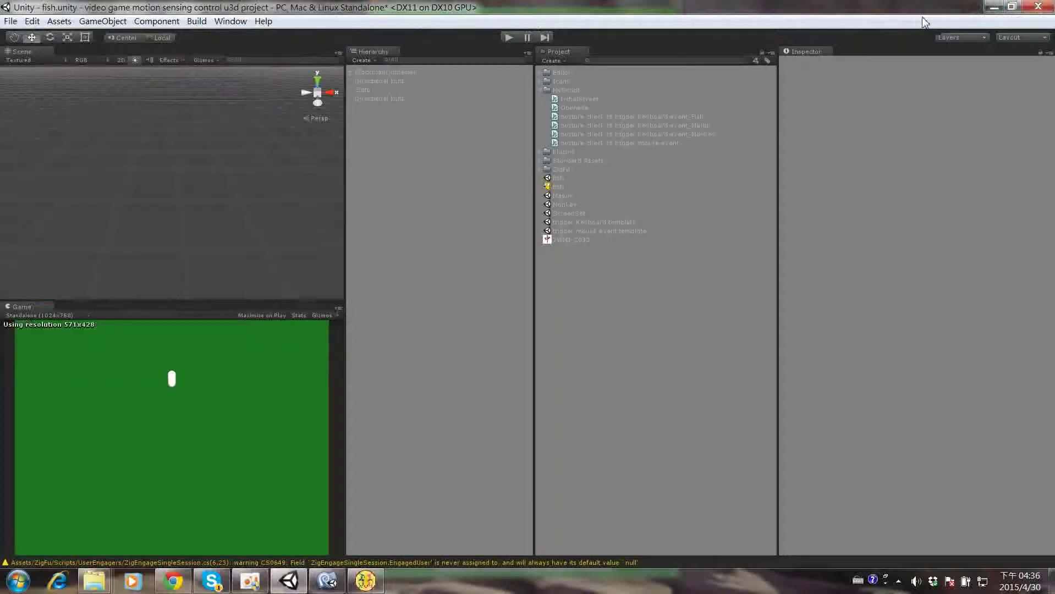
- Minimize Unity, then minimize MonoDevelop after viewing Openexe.js, revealing the Explorer windows
left_click(995, 10)
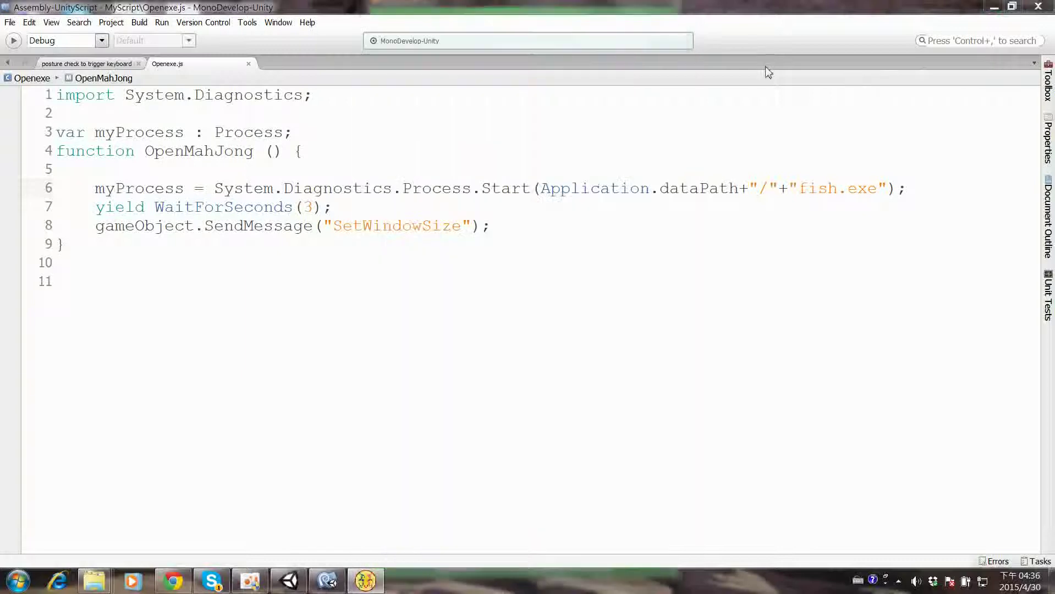
left_click(991, 10)
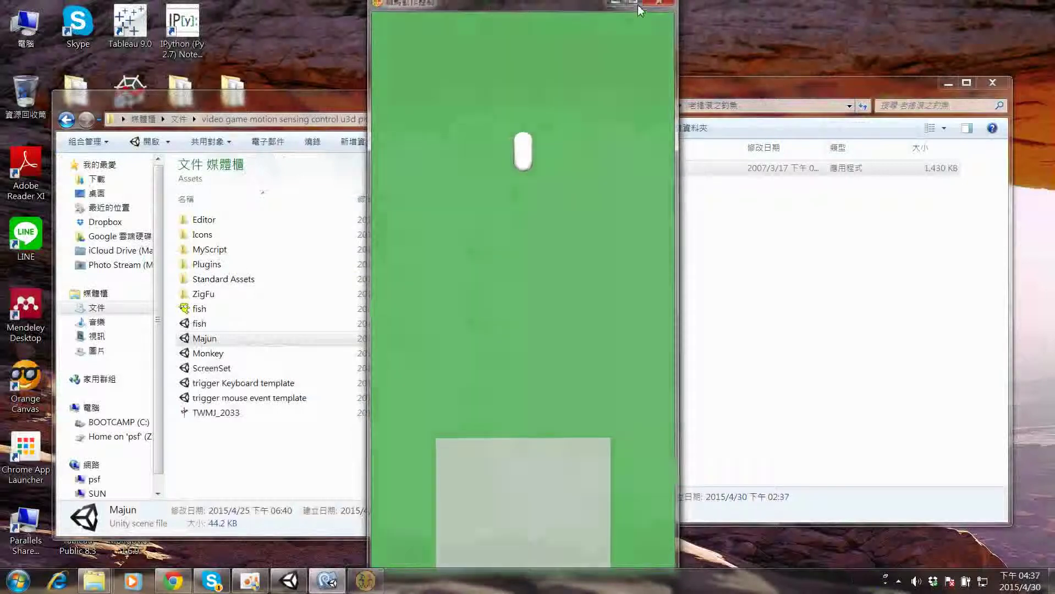
- Close the running fish game, minimize the Assets folder, and open fish_Data on the Desktop
left_click(672, 6)
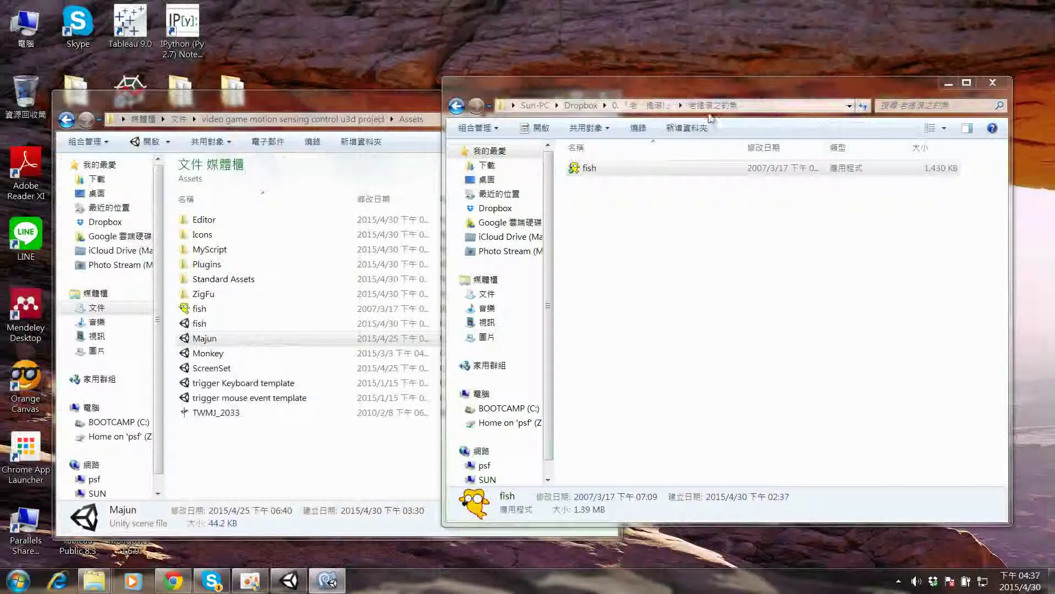
left_click(357, 101)
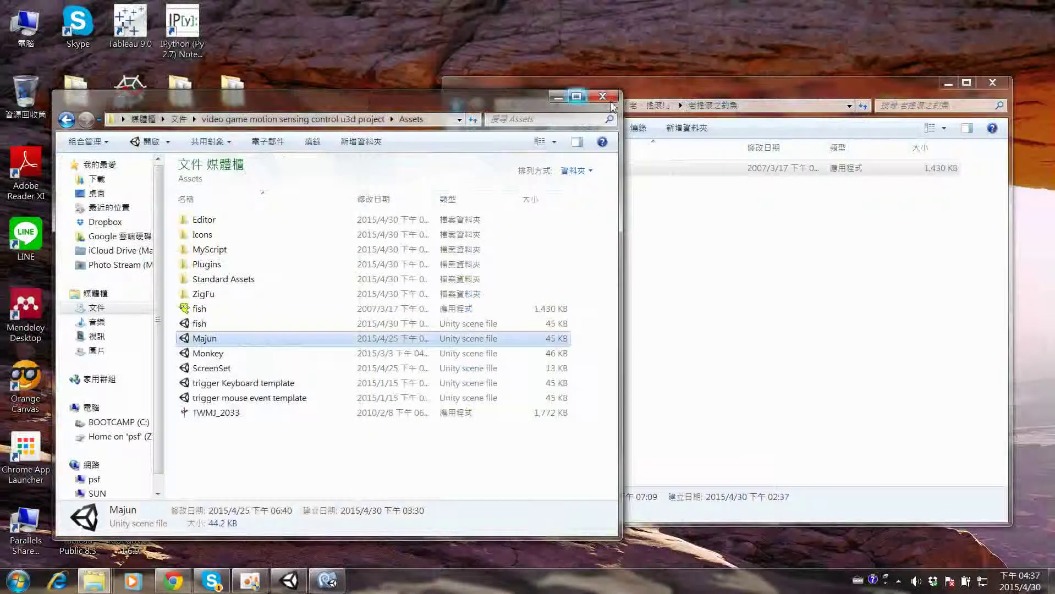
left_click(573, 94)
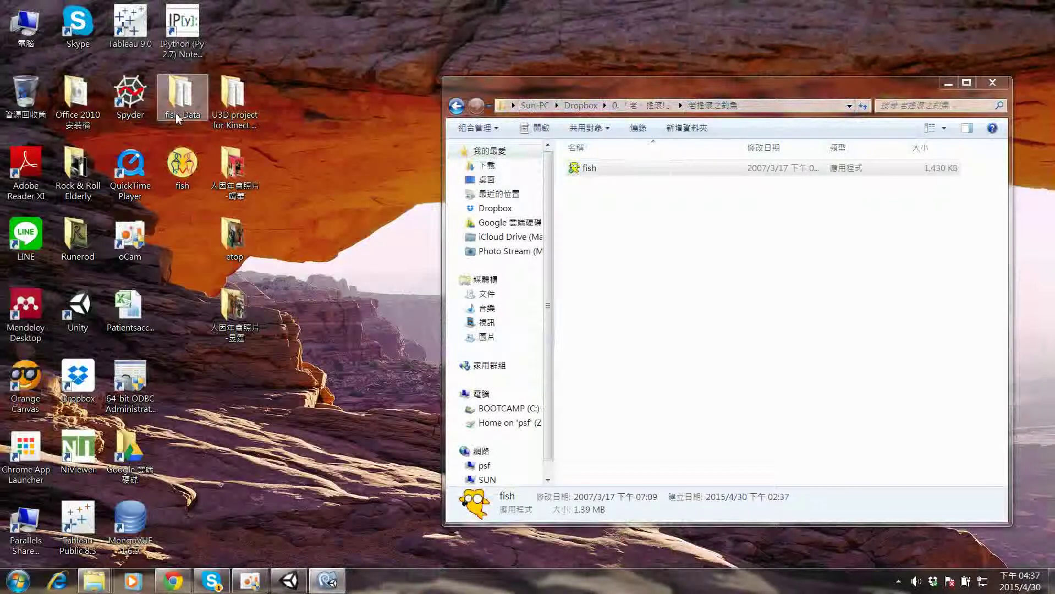
left_click(178, 173)
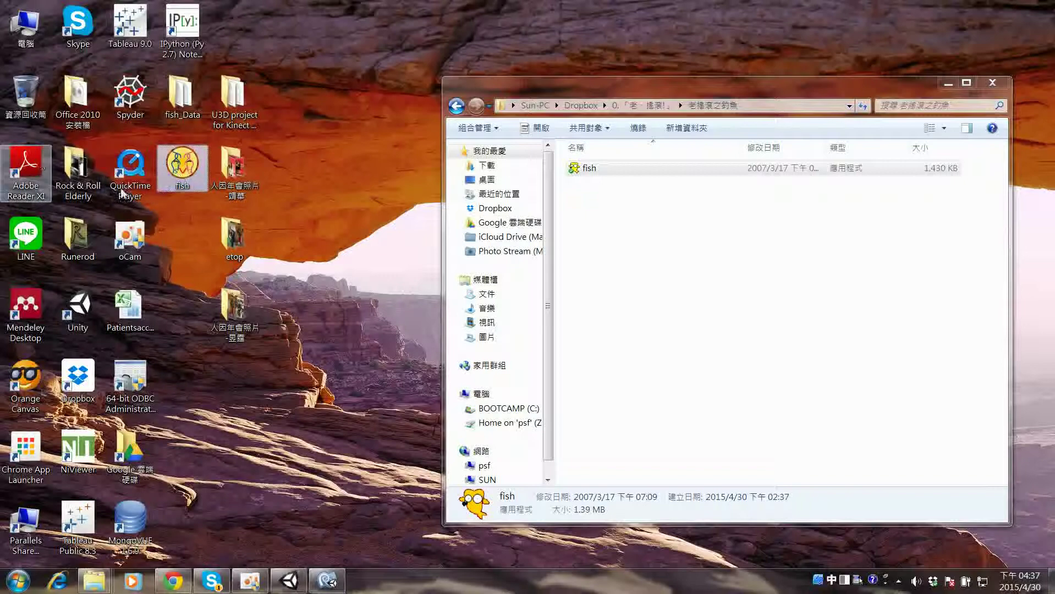
double_click(184, 102)
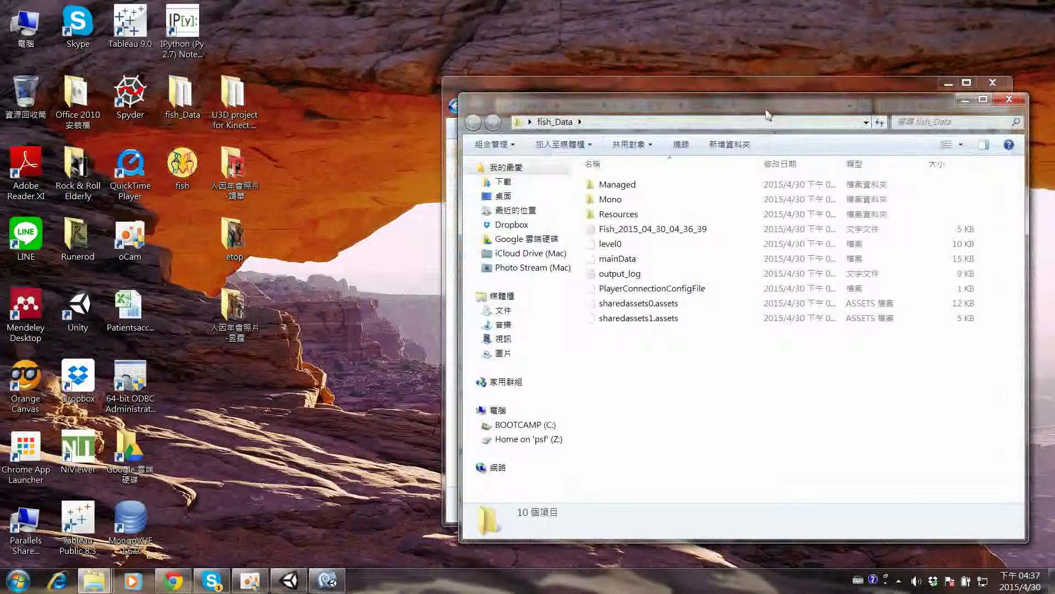
- Drag the original fish game exe from its source folder into the fish_Data window
left_click_drag(769, 114, 467, 164)
left_click(554, 88)
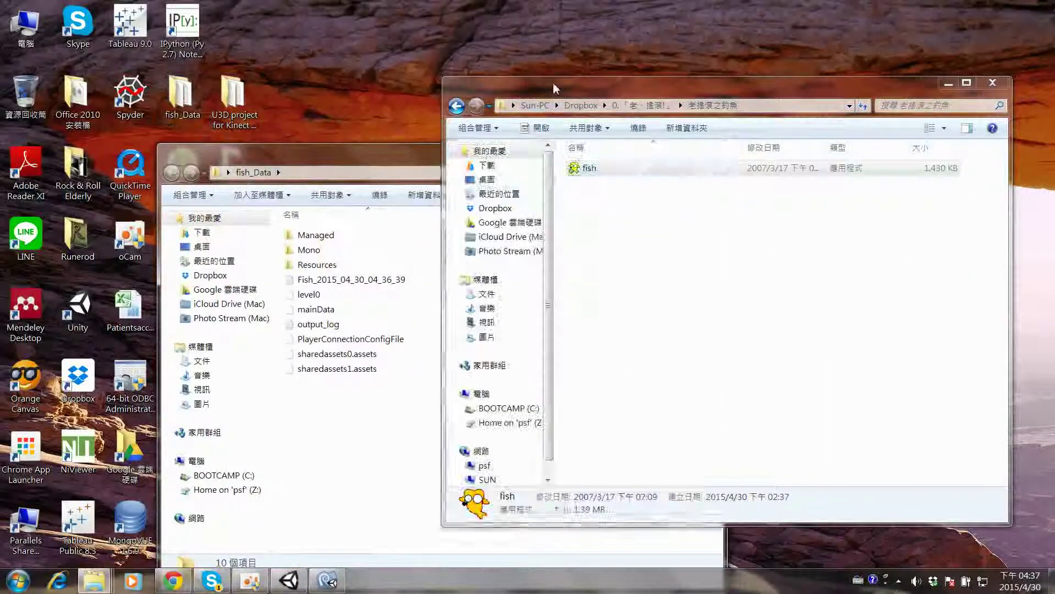
left_click(590, 171)
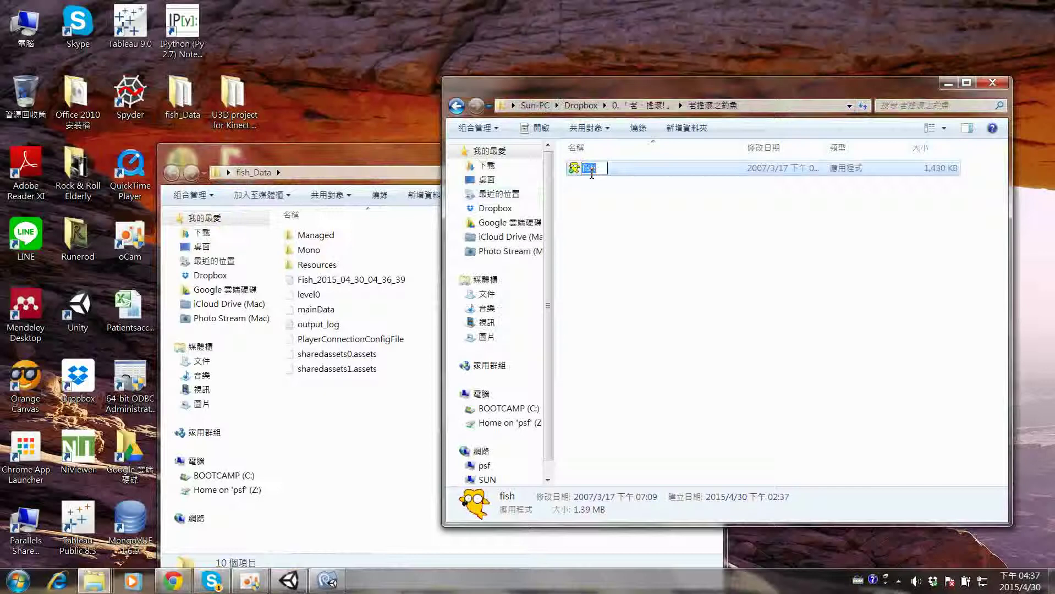
left_click(612, 174)
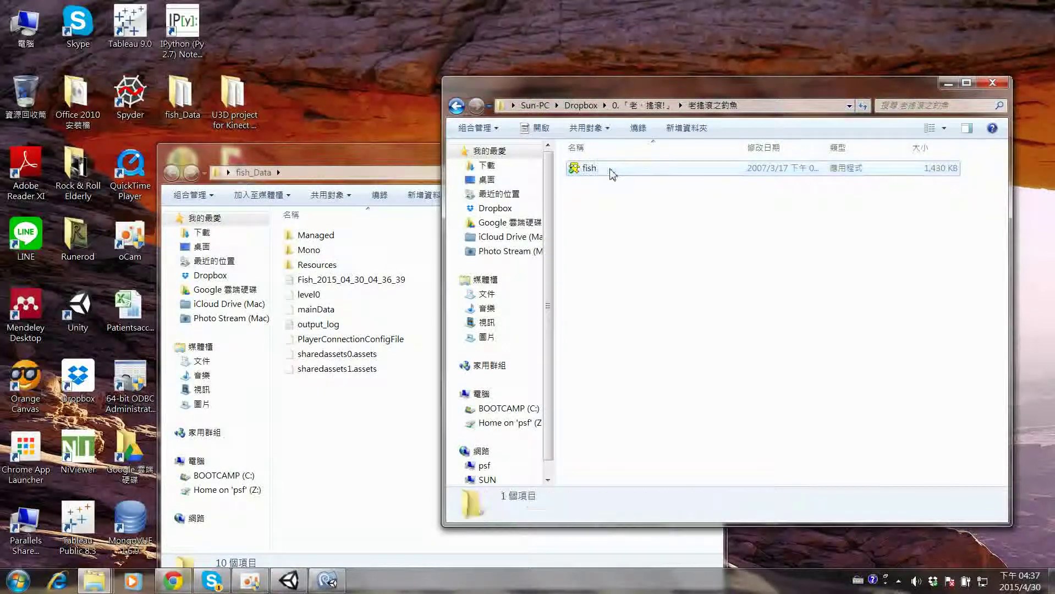
left_click_drag(612, 174, 385, 399)
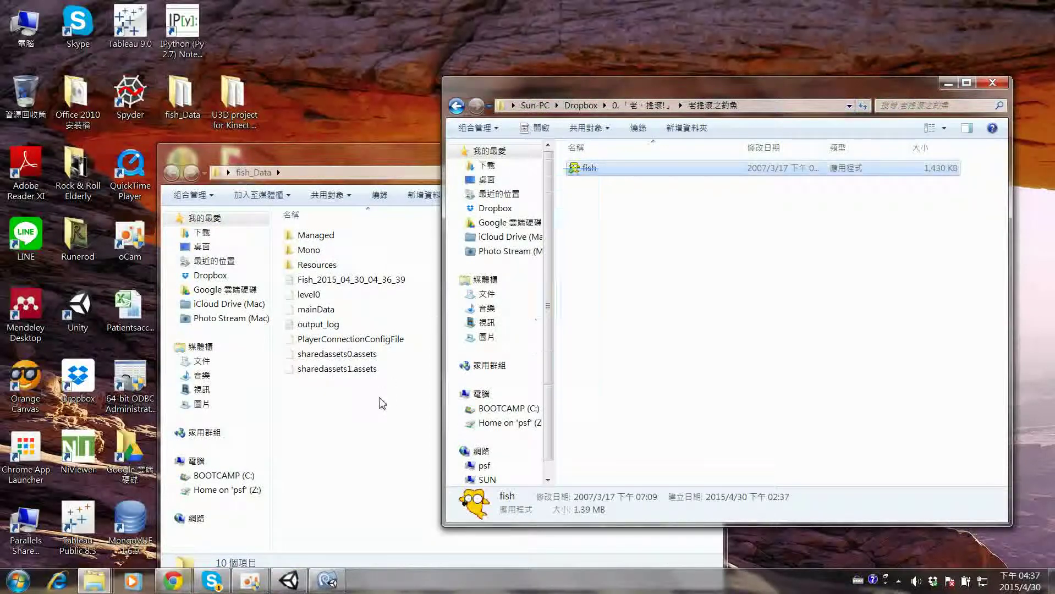
left_click_drag(740, 263, 633, 236)
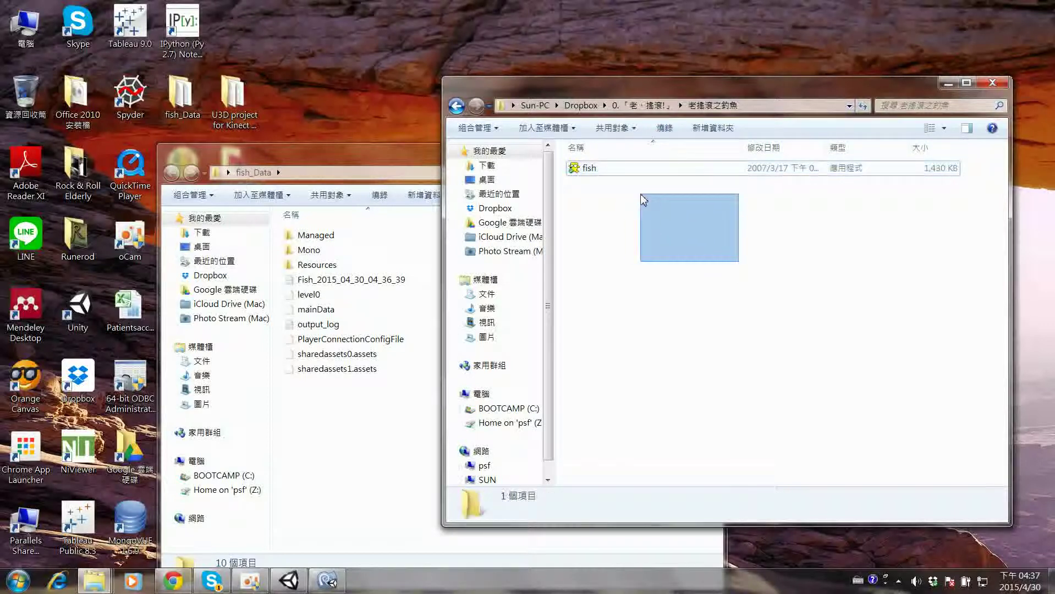
left_click(575, 170)
left_click_drag(575, 170, 372, 438)
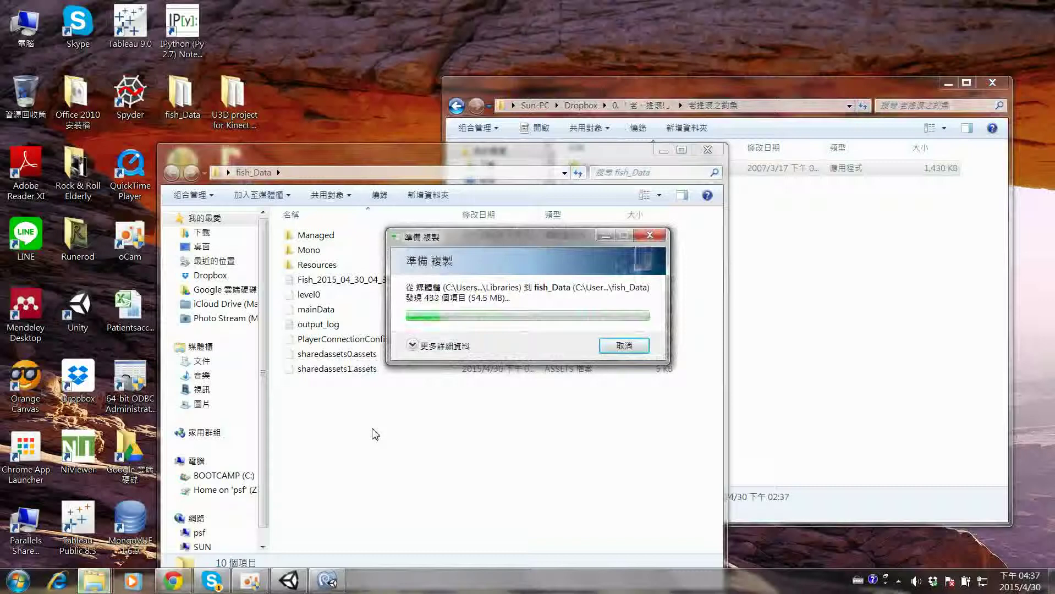
- Cancel the 672-item copy and place only the original 1,430 KB fish.exe into fish_Data
left_click(632, 348)
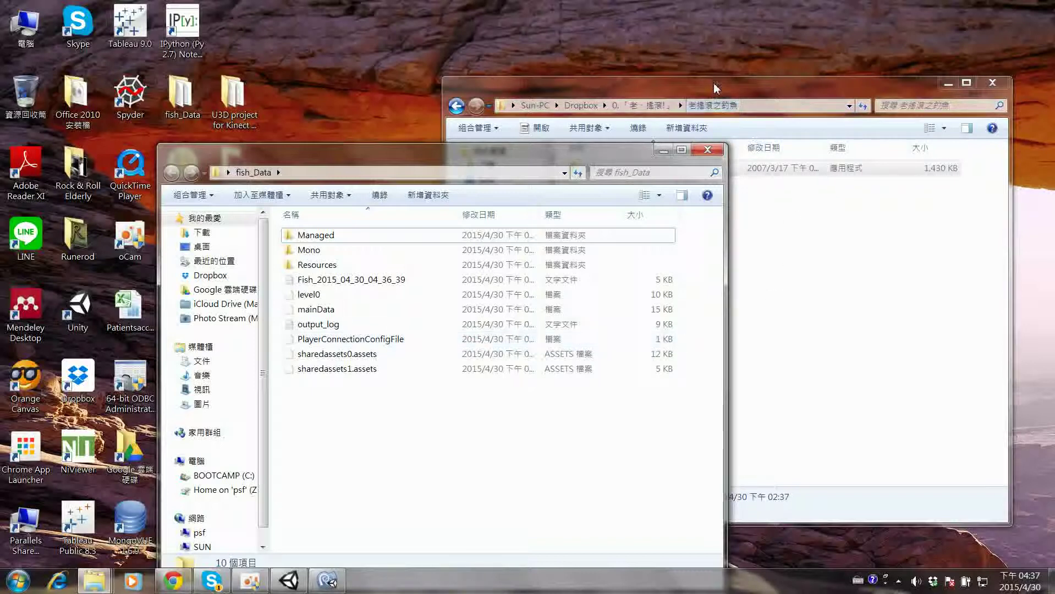
left_click_drag(739, 89, 753, 90)
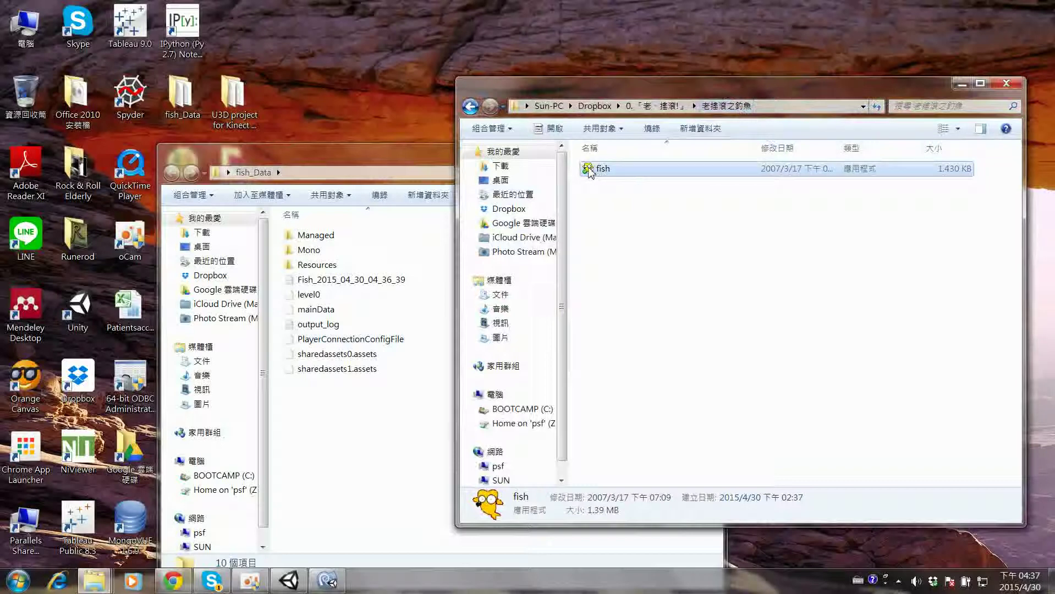
mouse_move(590, 172)
left_mouse_down()
mouse_move(356, 471)
mouse_move(366, 466)
left_mouse_up()
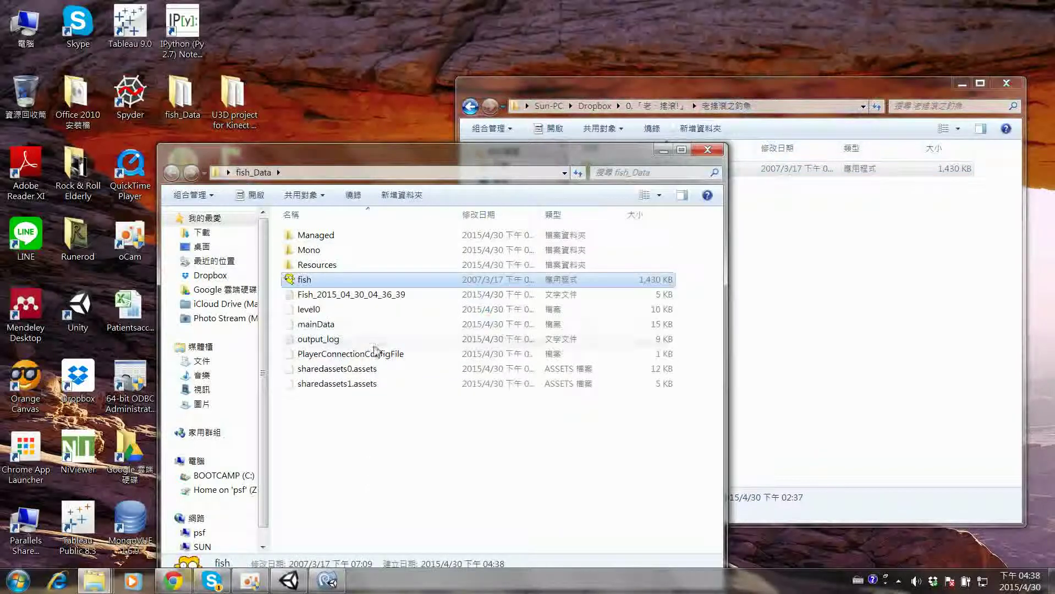
mouse_move(379, 280)
left_mouse_down()
mouse_move(348, 355)
mouse_move(354, 395)
left_mouse_up()
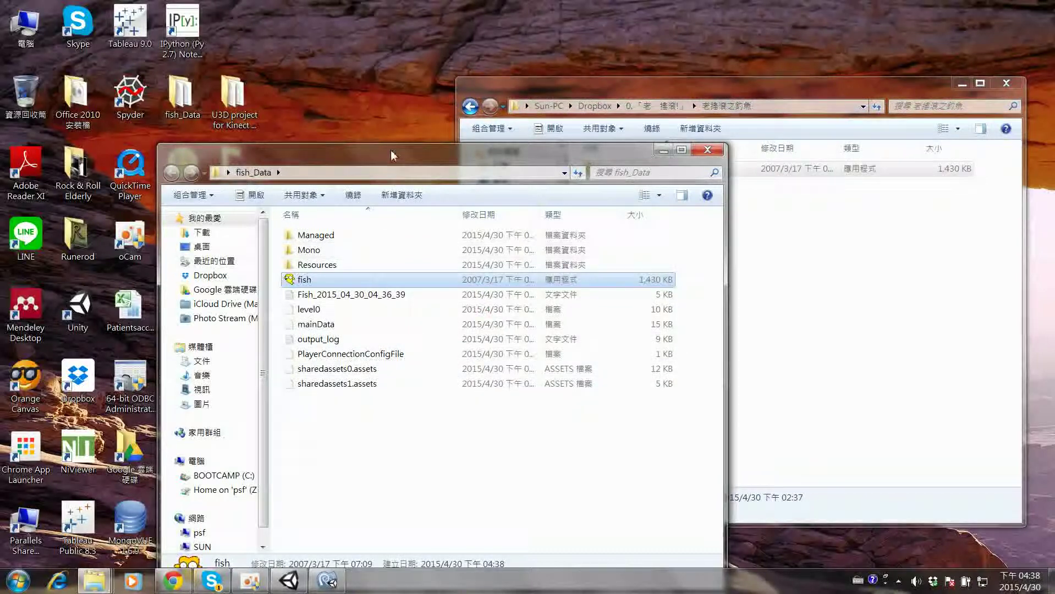
left_click(445, 134)
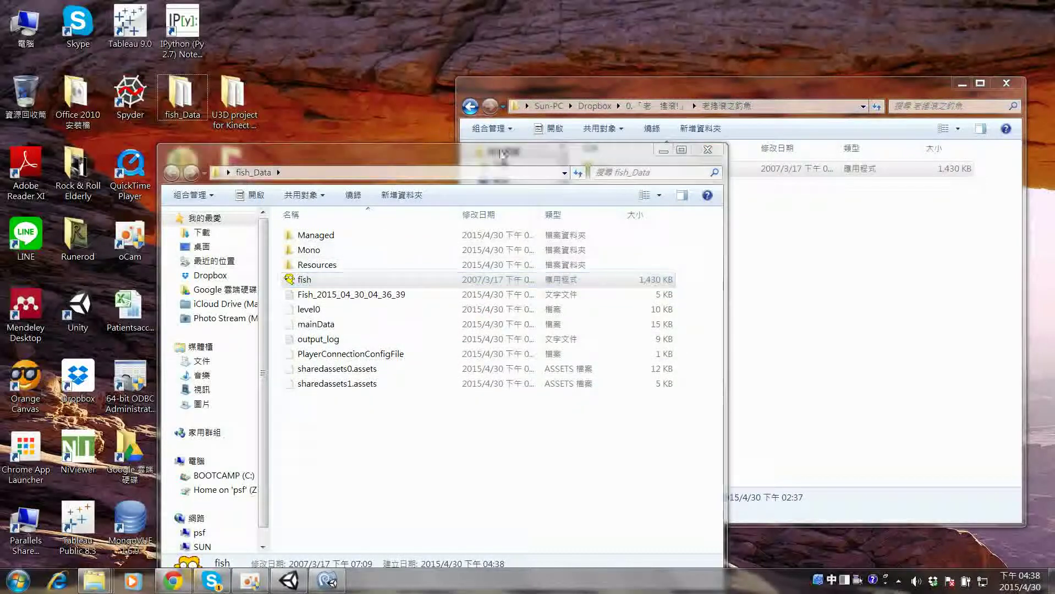
- Close the original Dropbox fish folder and move the fish_Data window to the right
left_click(798, 106)
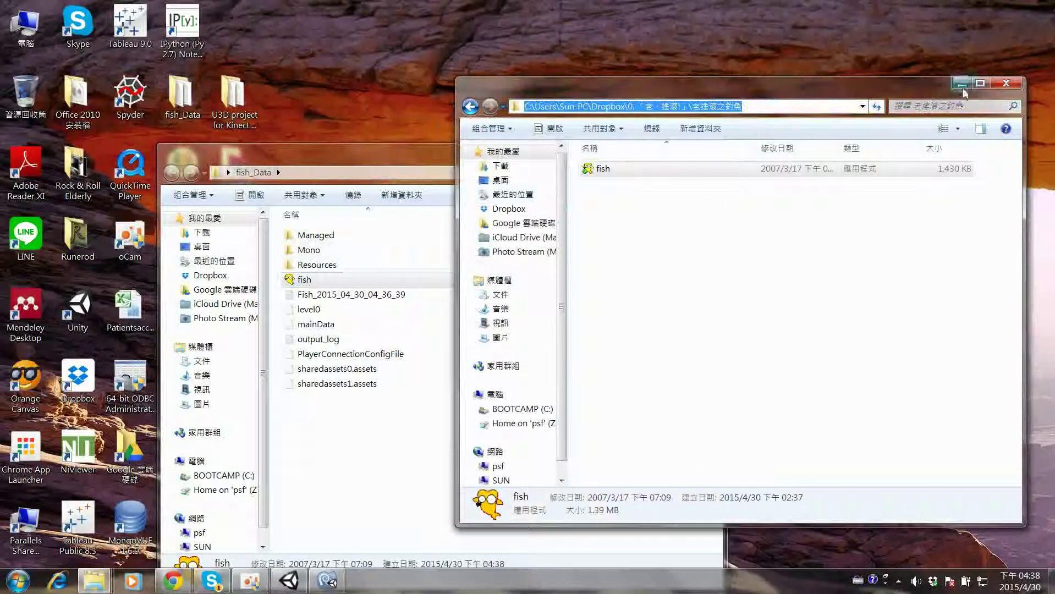
left_click(1015, 82)
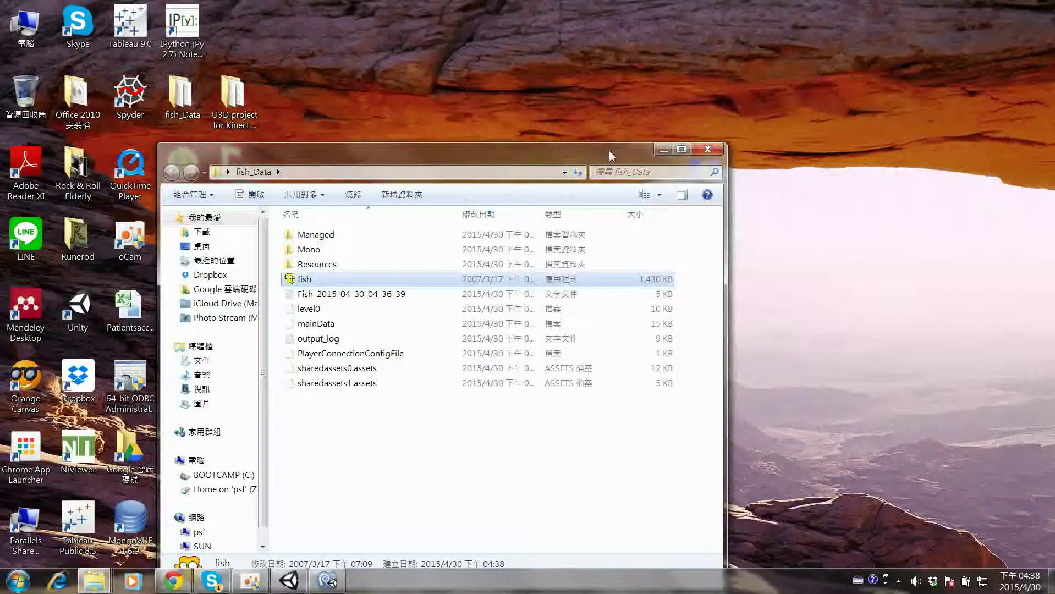
mouse_move(609, 150)
left_mouse_down()
mouse_move(790, 138)
mouse_move(833, 96)
left_mouse_up()
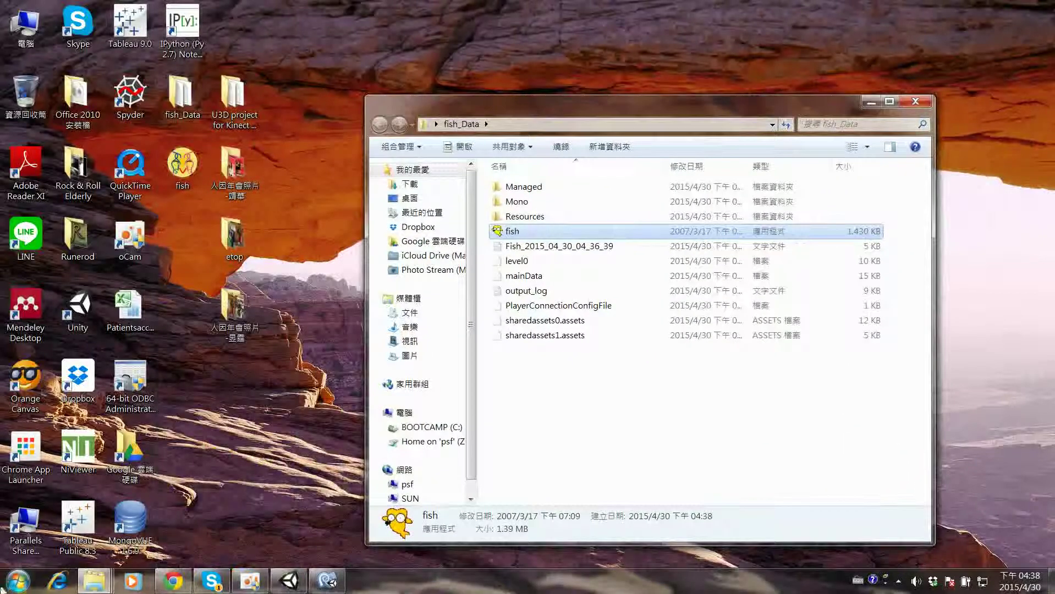
- Launch NiViewer from Start > All Programs > OpenNI > Samples
left_click(34, 581)
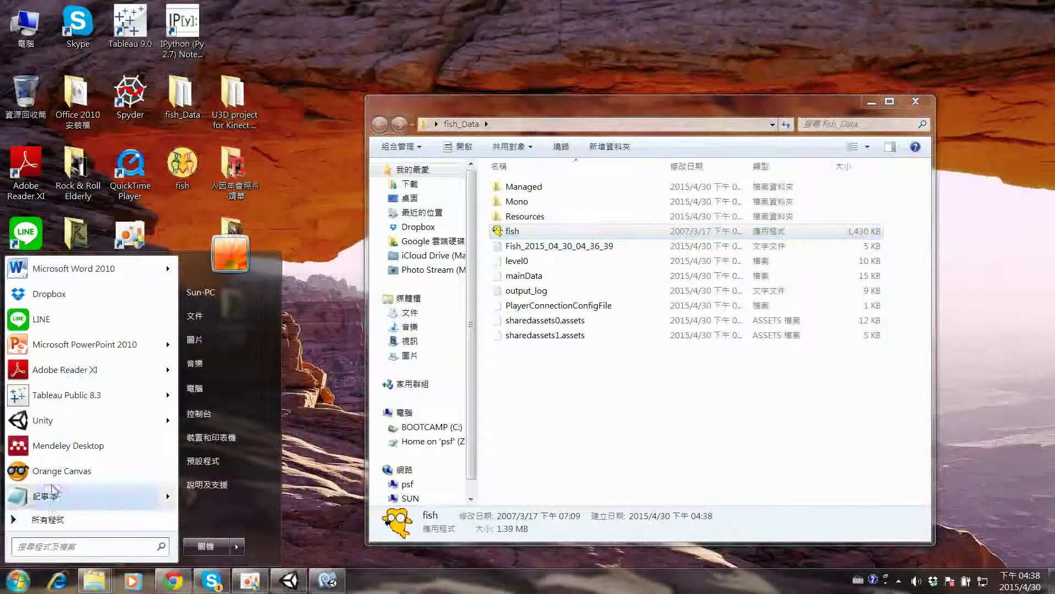
left_click(48, 521)
scroll(55, 495, "down", 3)
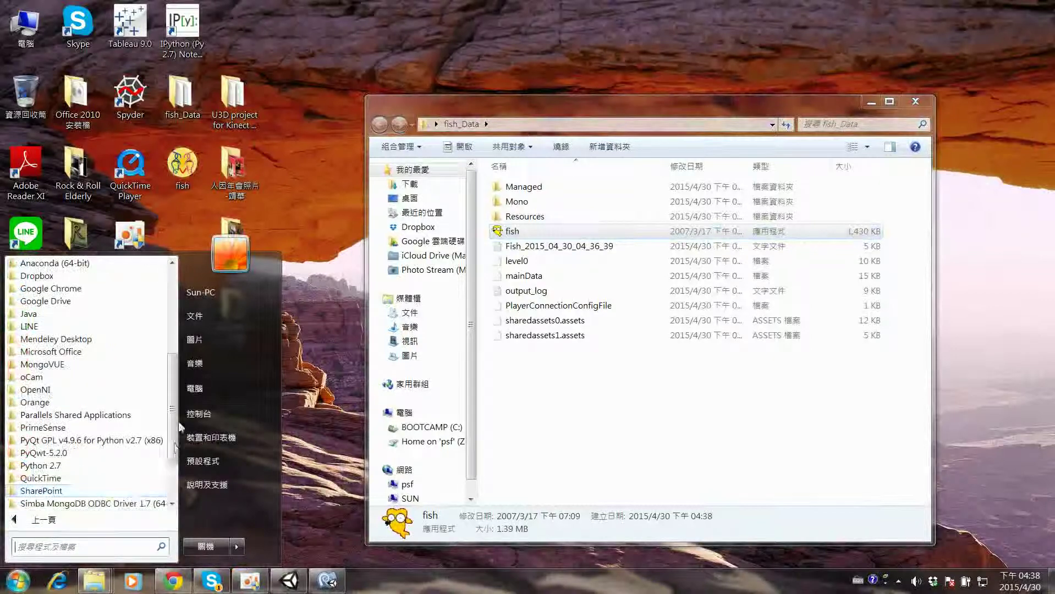
left_click_drag(175, 416, 172, 440)
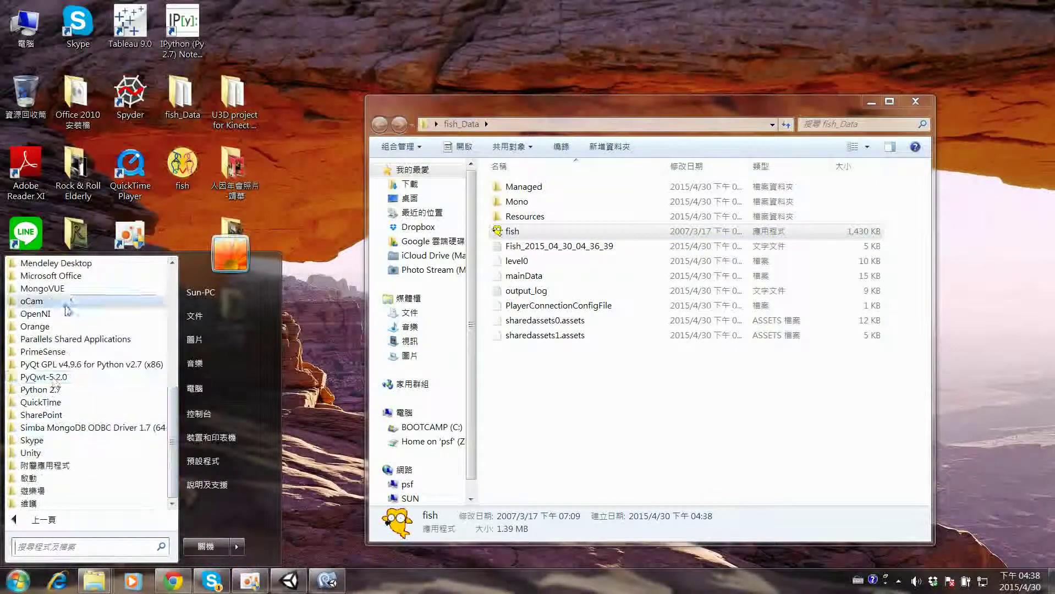
left_click(63, 314)
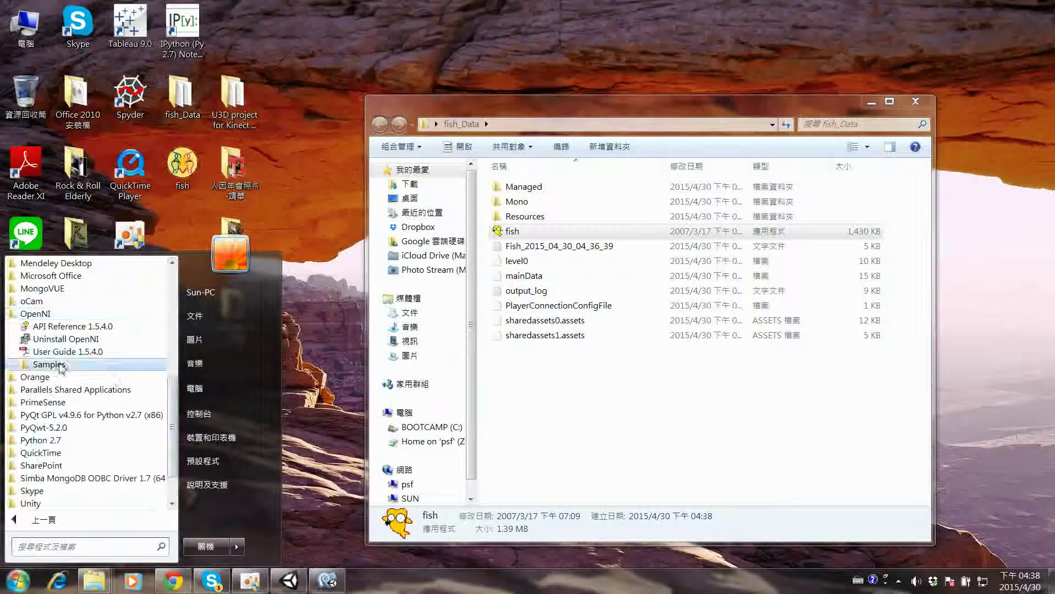
left_click(59, 366)
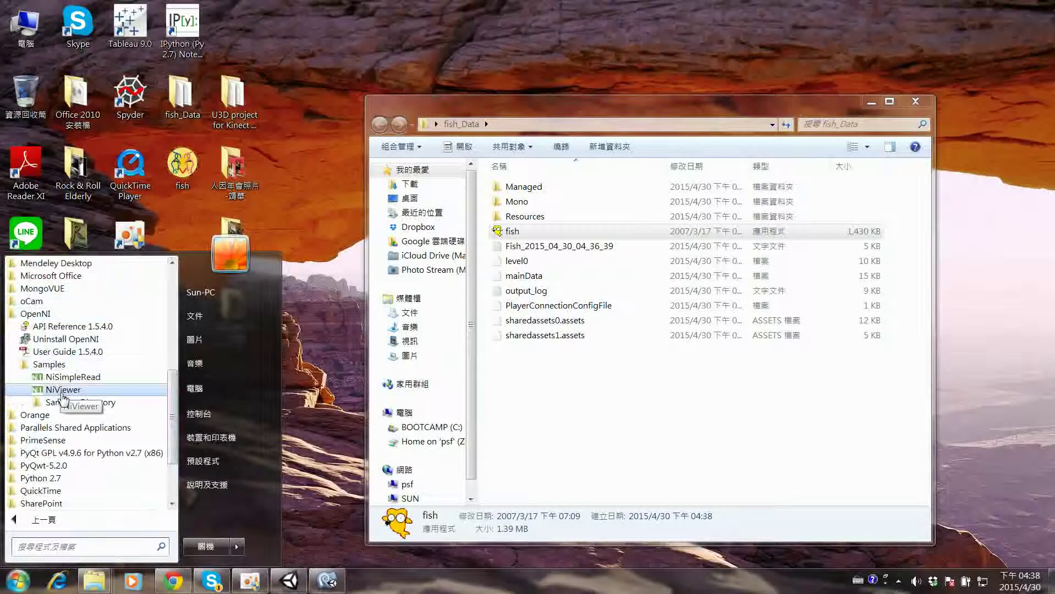
left_click(62, 390)
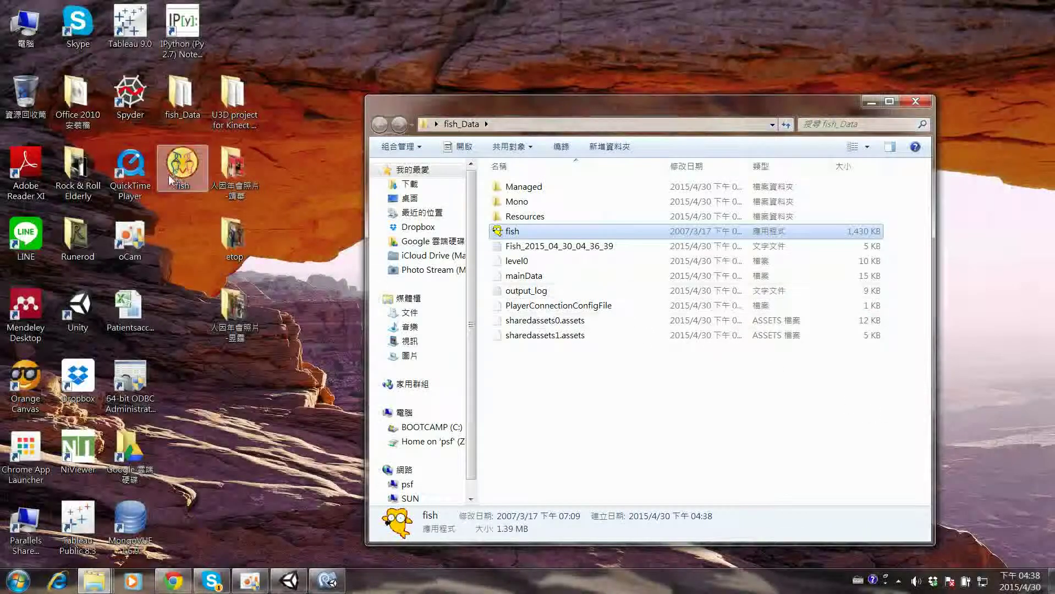
- Run the newly built fish game from its Desktop icon
double_click(189, 175)
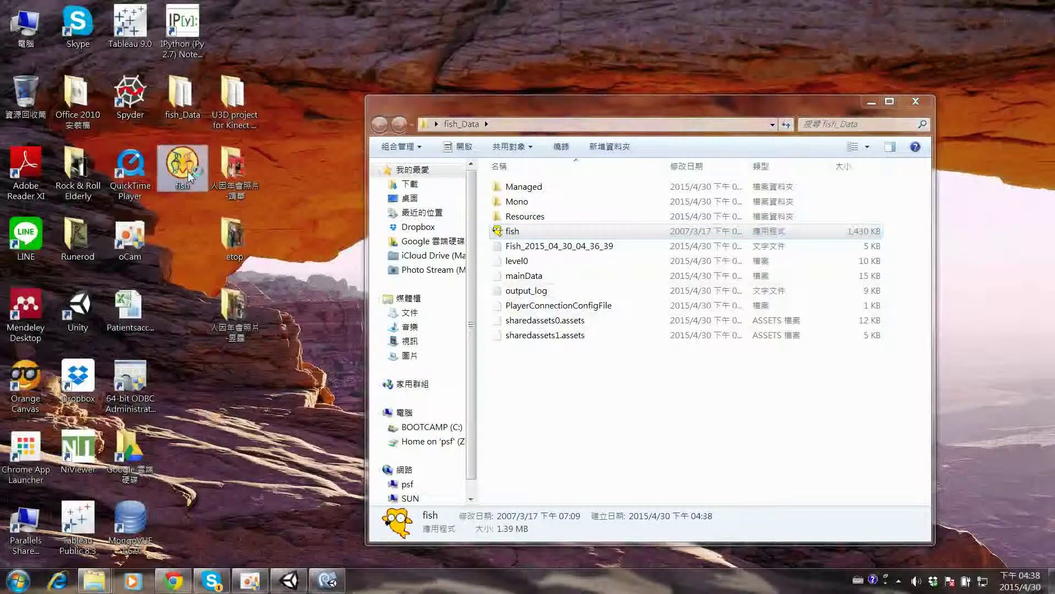